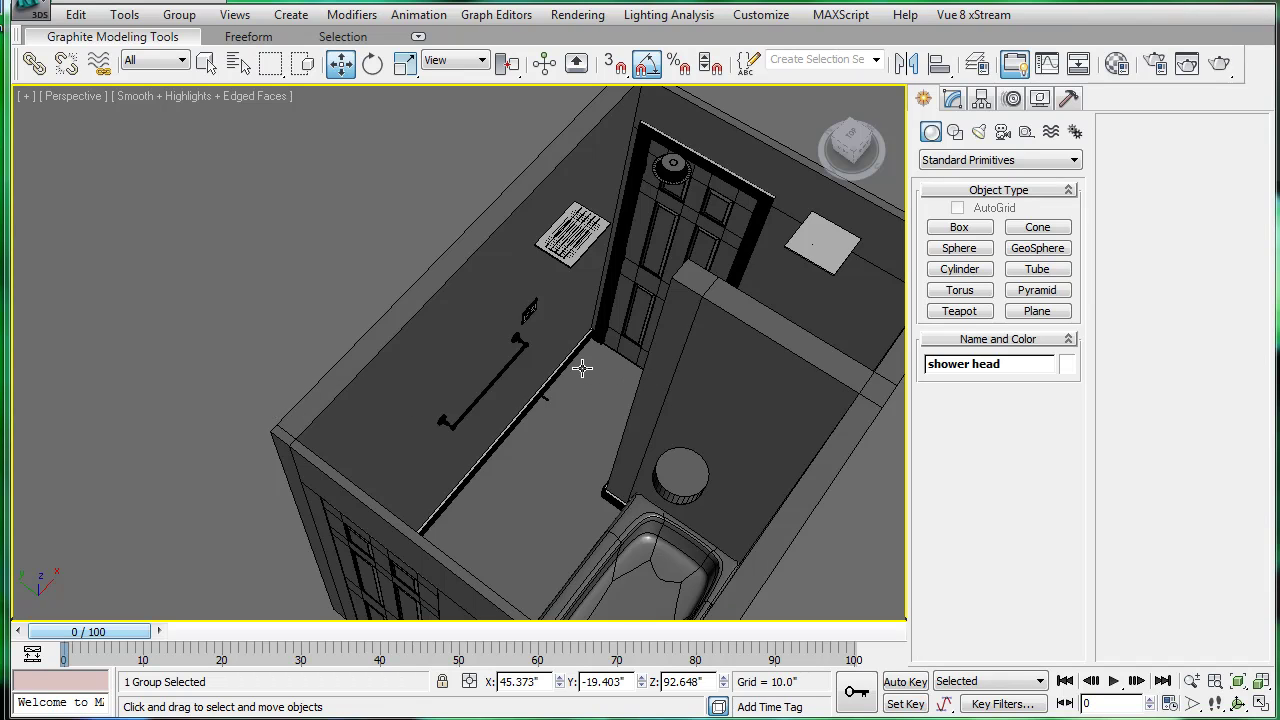
# Move the shower head from outside the bathroom model to above the tub, next to the partition wall
pyautogui.scroll(3, 570, 364)
pyautogui.scroll(-12, 594, 386)
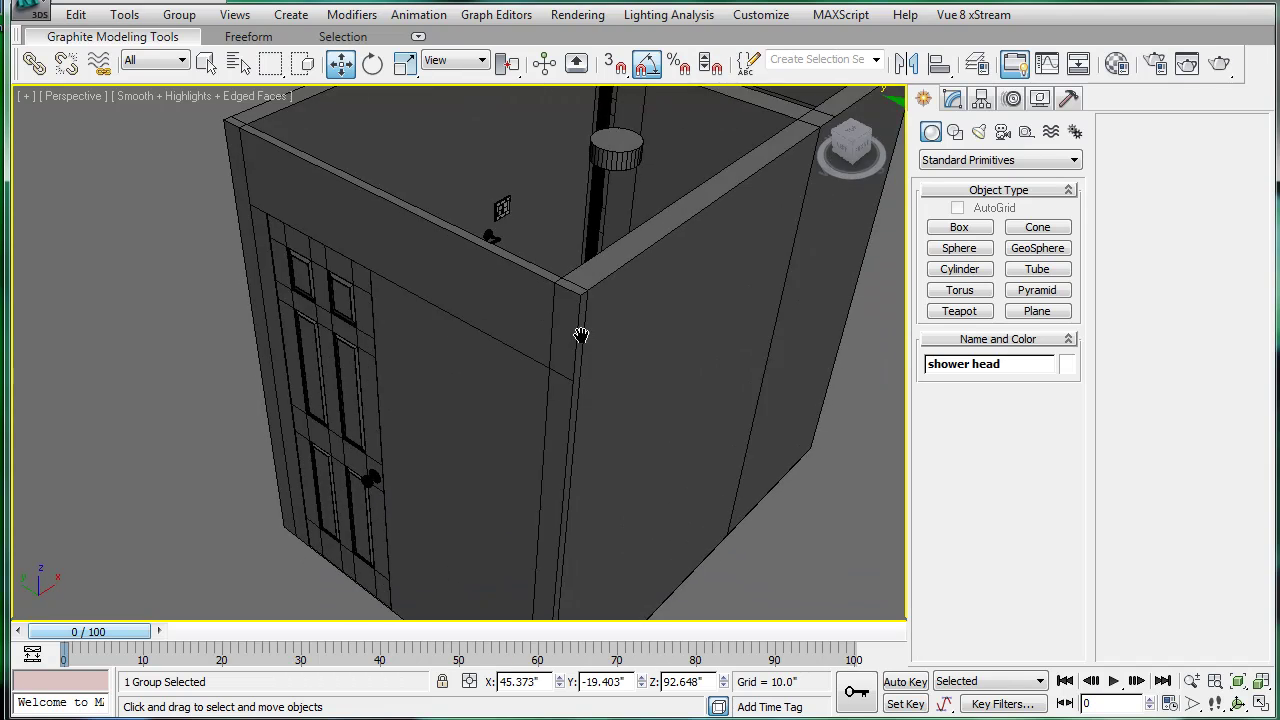
pyautogui.keyDown('alt'); pyautogui.moveTo(614, 355); pyautogui.dragTo(640, 360, button='middle'); pyautogui.keyUp('alt')
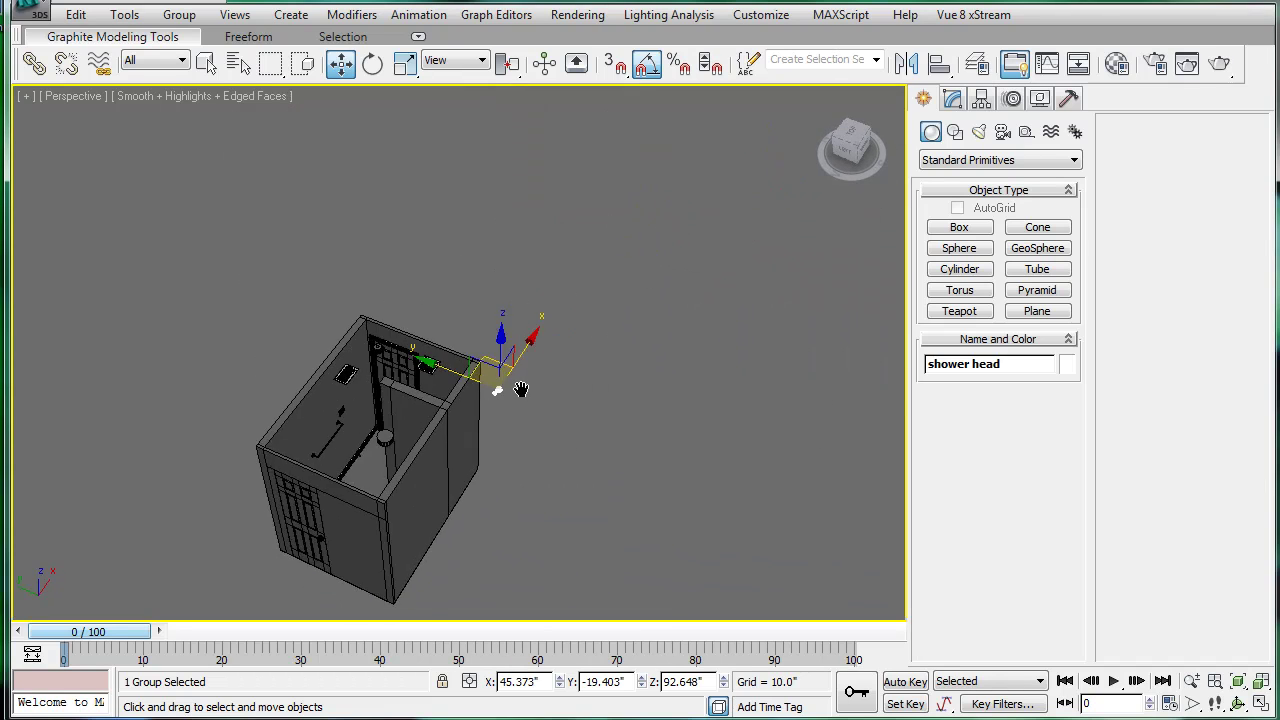
pyautogui.scroll(5, 553, 405)
pyautogui.keyDown('alt'); pyautogui.moveTo(553, 405); pyautogui.dragTo(580, 360, button='middle'); pyautogui.keyUp('alt')
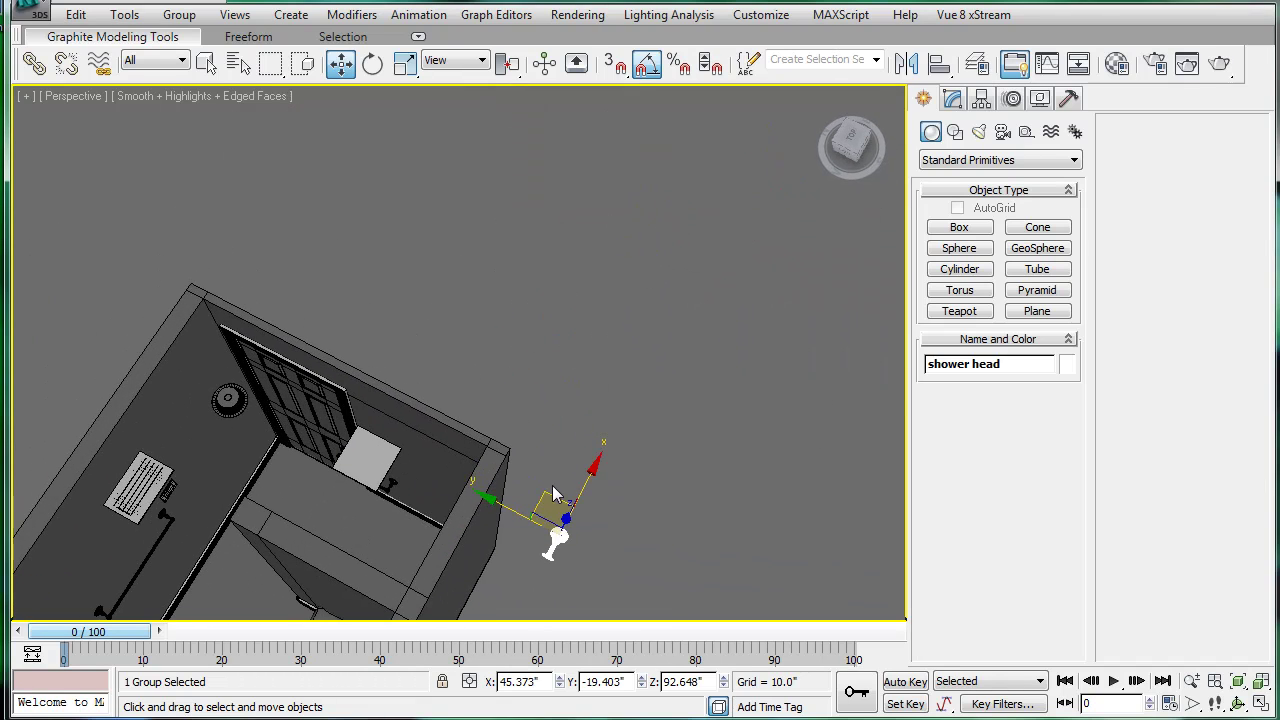
pyautogui.moveTo(382, 538); pyautogui.dragTo(285, 602)
pyautogui.moveTo(325, 605); pyautogui.dragTo(486, 397, button='middle')
pyautogui.scroll(4, 505, 370)
# Rotate the shower head about 180 degrees around Z and move it along X until its base sits against the partition wall
pyautogui.press('e')
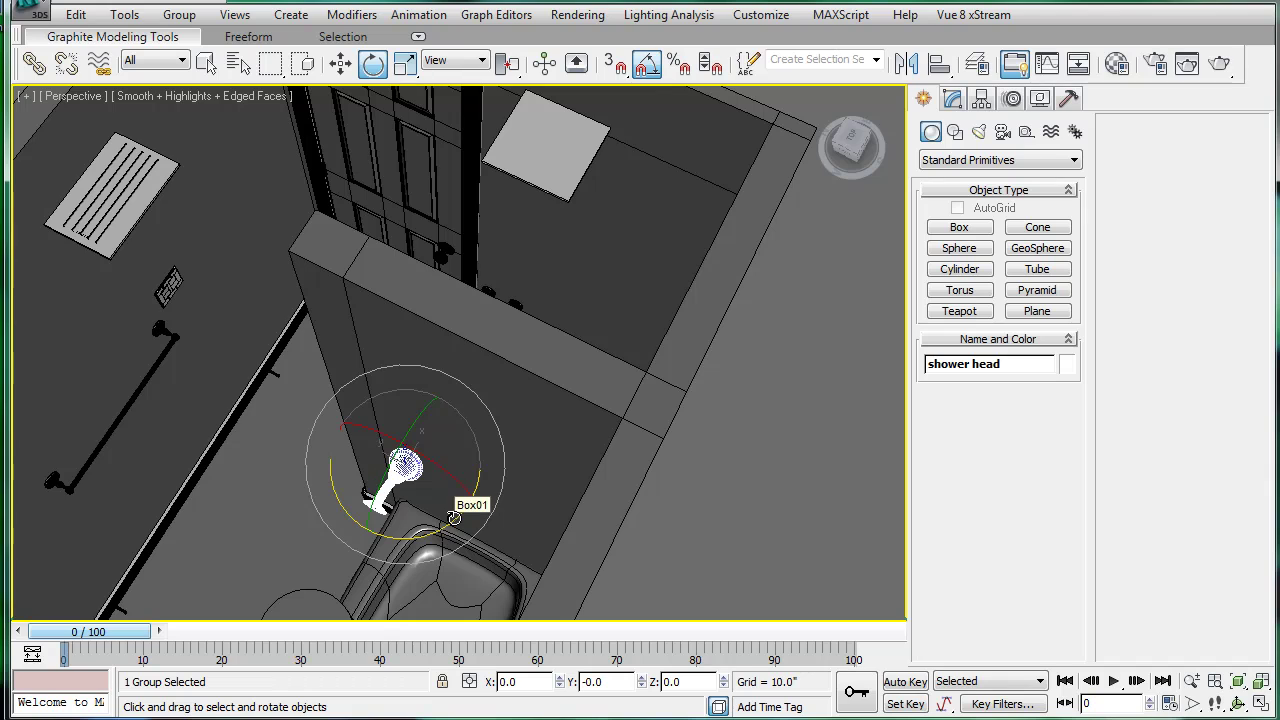
pyautogui.moveTo(454, 517); pyautogui.dragTo(225, 530)
pyautogui.scroll(5, 421, 394)
pyautogui.press('w')
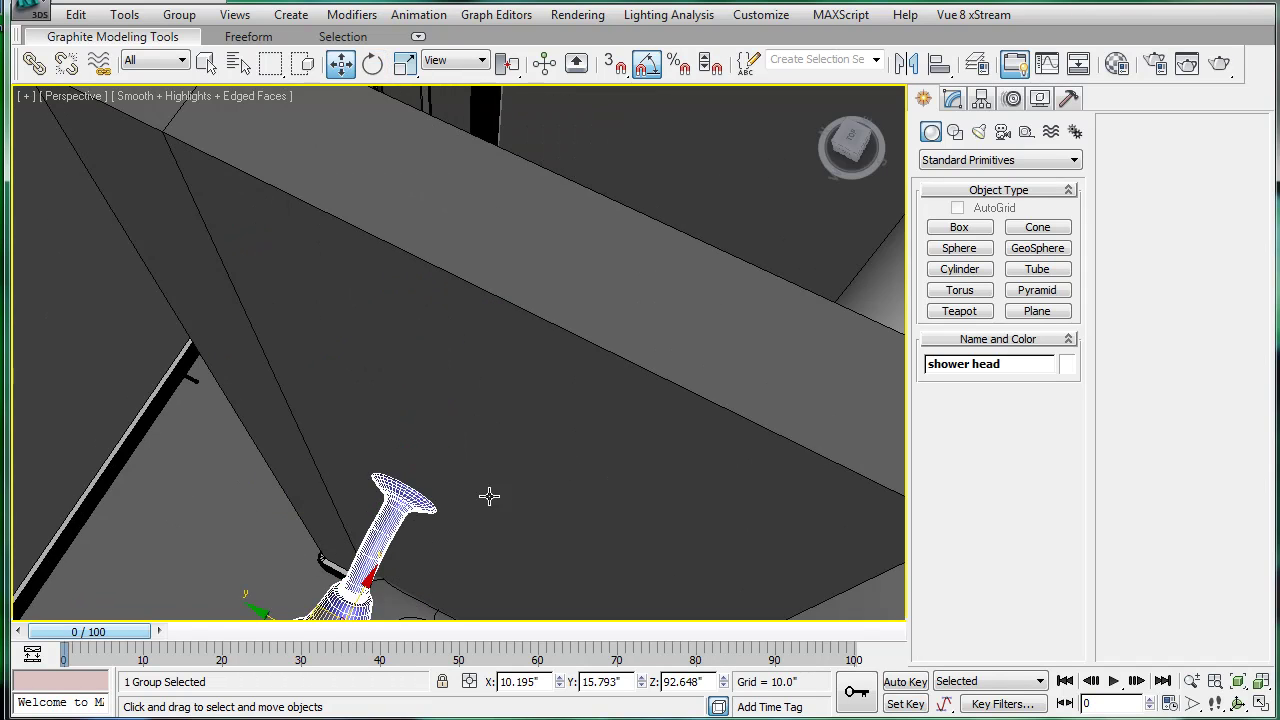
pyautogui.moveTo(368, 578); pyautogui.dragTo(514, 441)
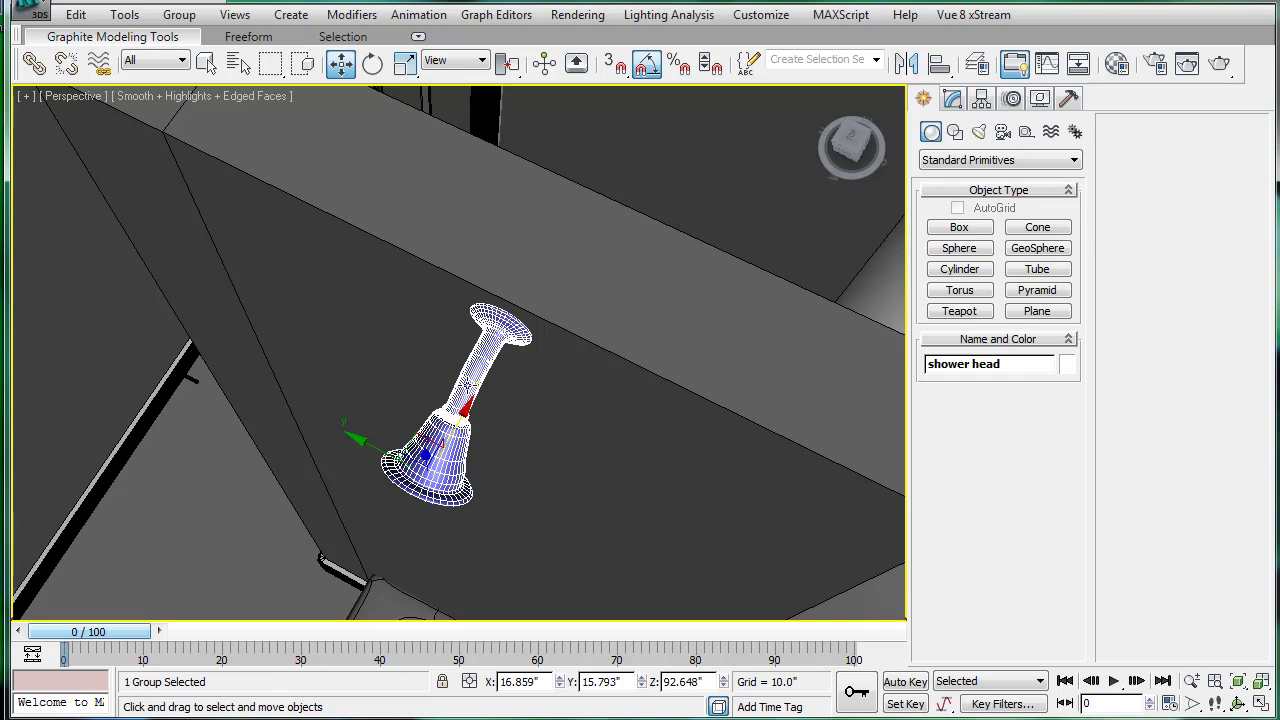
pyautogui.scroll(5, 423, 406)
pyautogui.press('z')
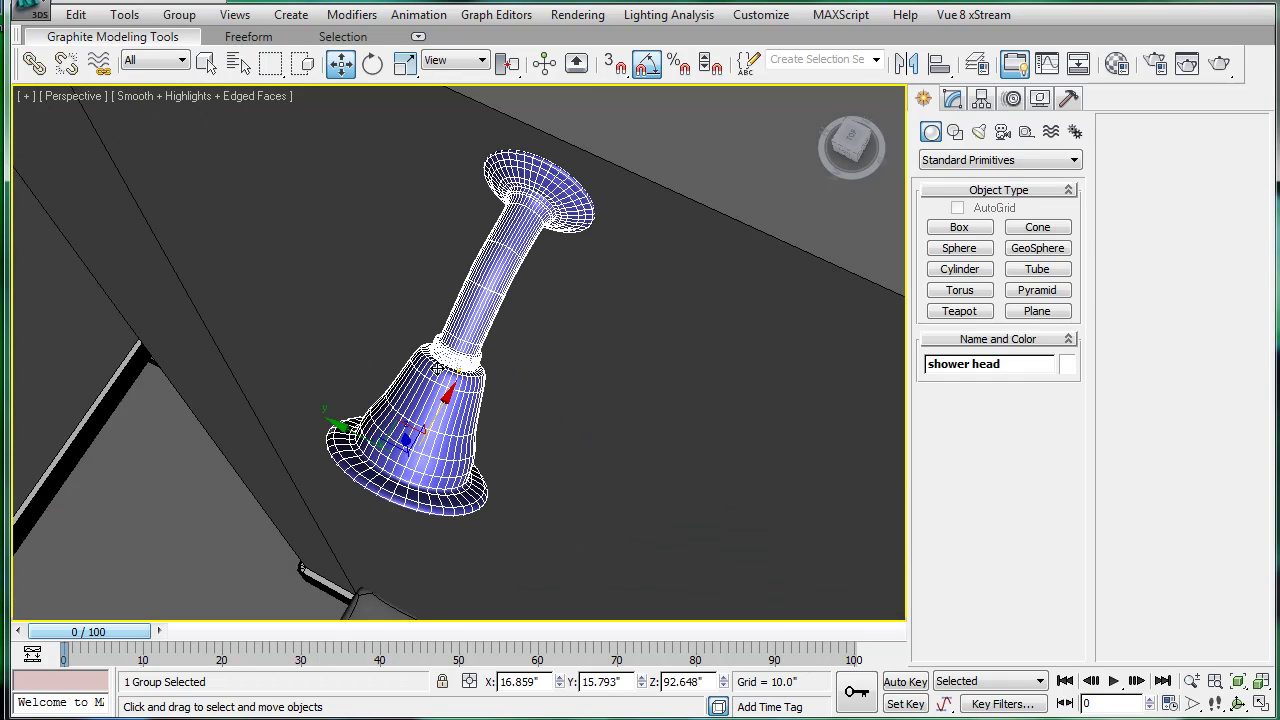
pyautogui.keyDown('alt'); pyautogui.moveTo(438, 368); pyautogui.dragTo(397, 430, button='middle'); pyautogui.keyUp('alt')
pyautogui.moveTo(428, 438); pyautogui.dragTo(434, 437)
# Using AutoGrid, create a thin vertical box about 0.5" wide on the partition wall beside the shower head, with a length of 14"
pyautogui.scroll(-10, 523, 369)
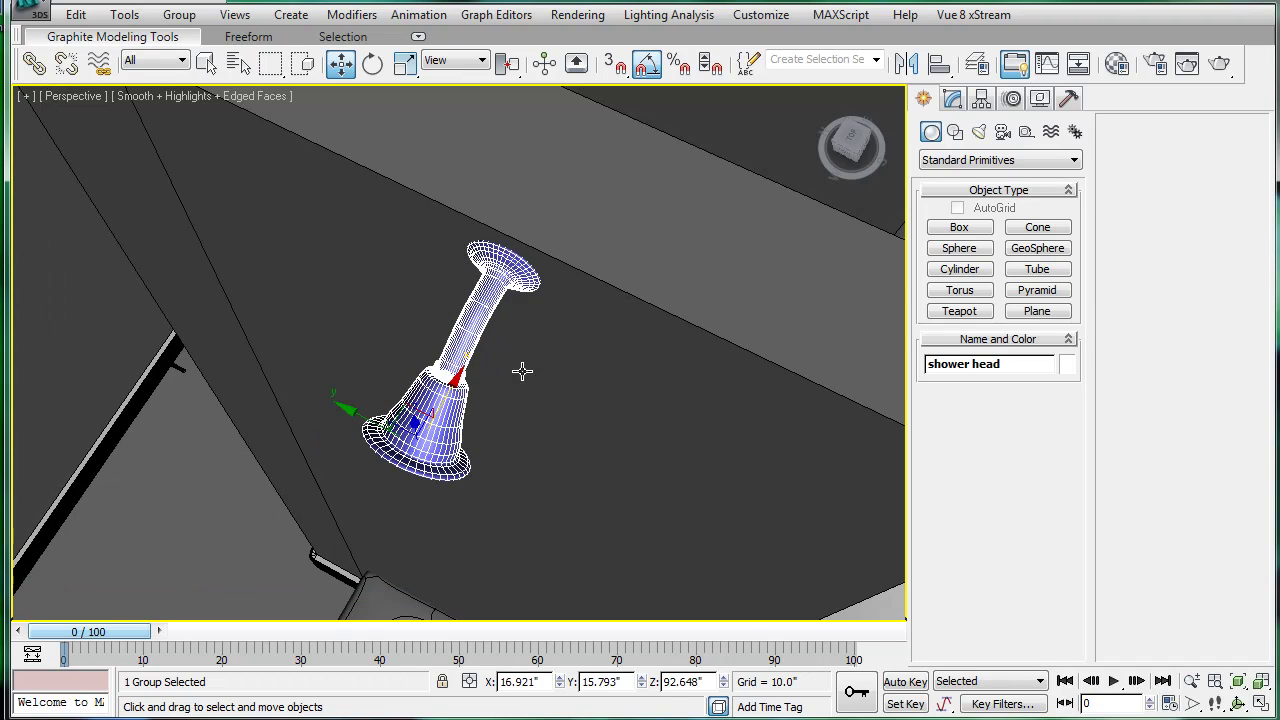
pyautogui.click(958, 228)
pyautogui.click(957, 207)
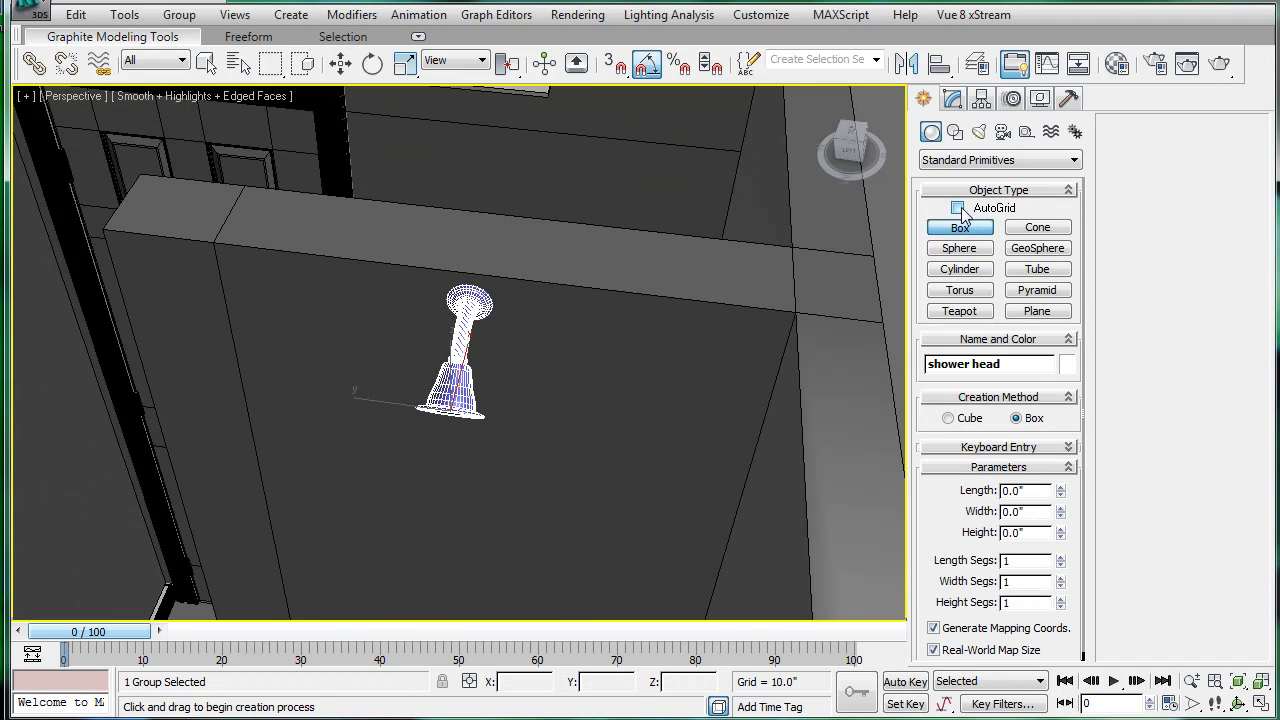
pyautogui.moveTo(532, 530); pyautogui.dragTo(544, 532)
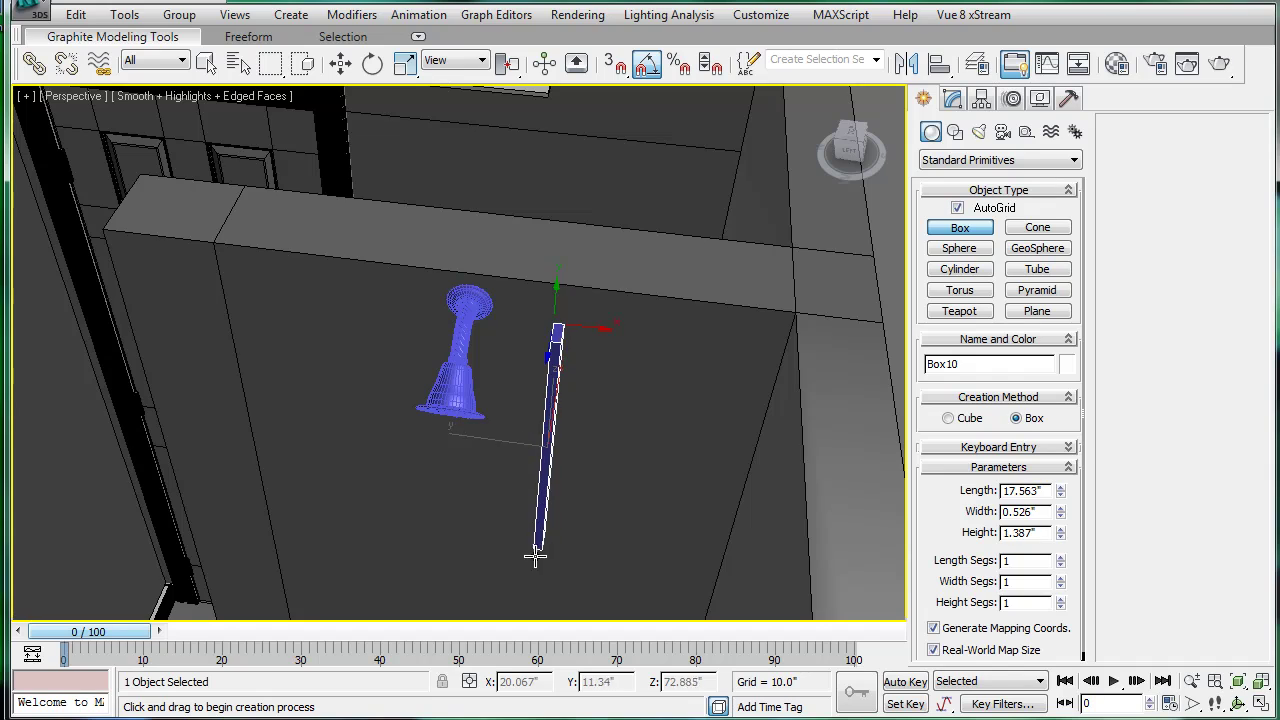
pyautogui.click(544, 534)
pyautogui.doubleClick(1047, 489)
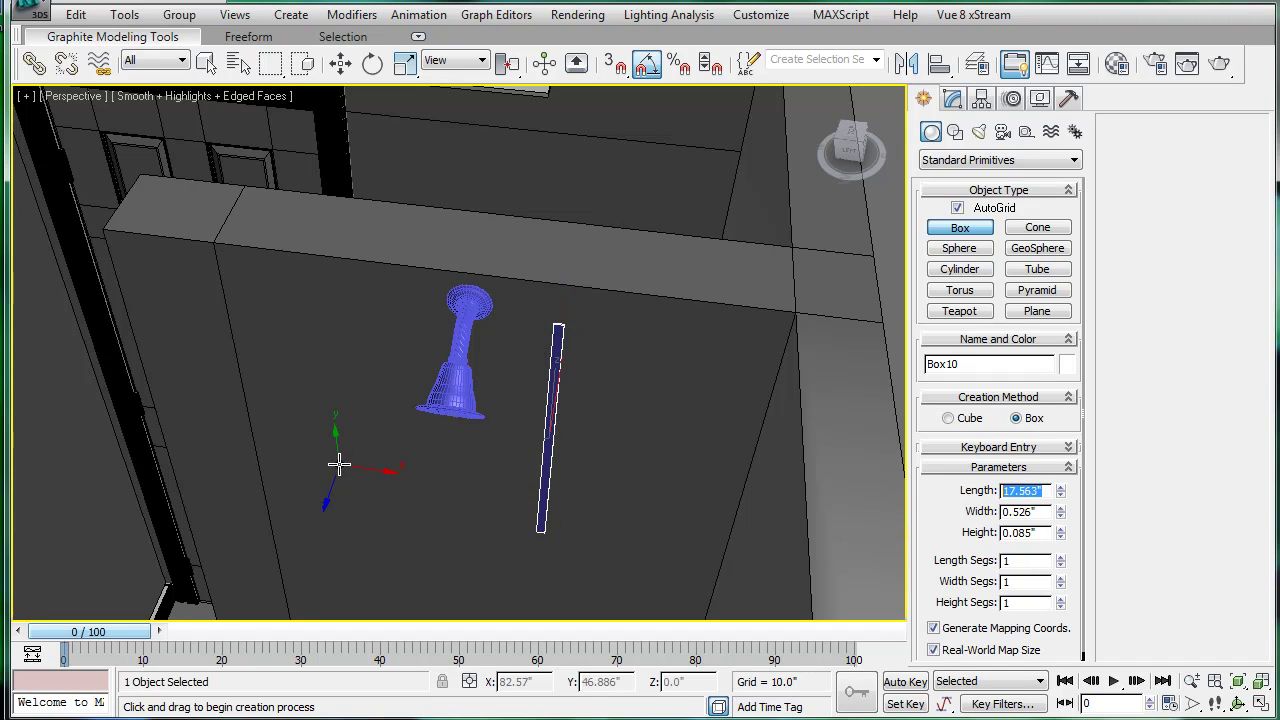
pyautogui.write('14')
pyautogui.press('Return')
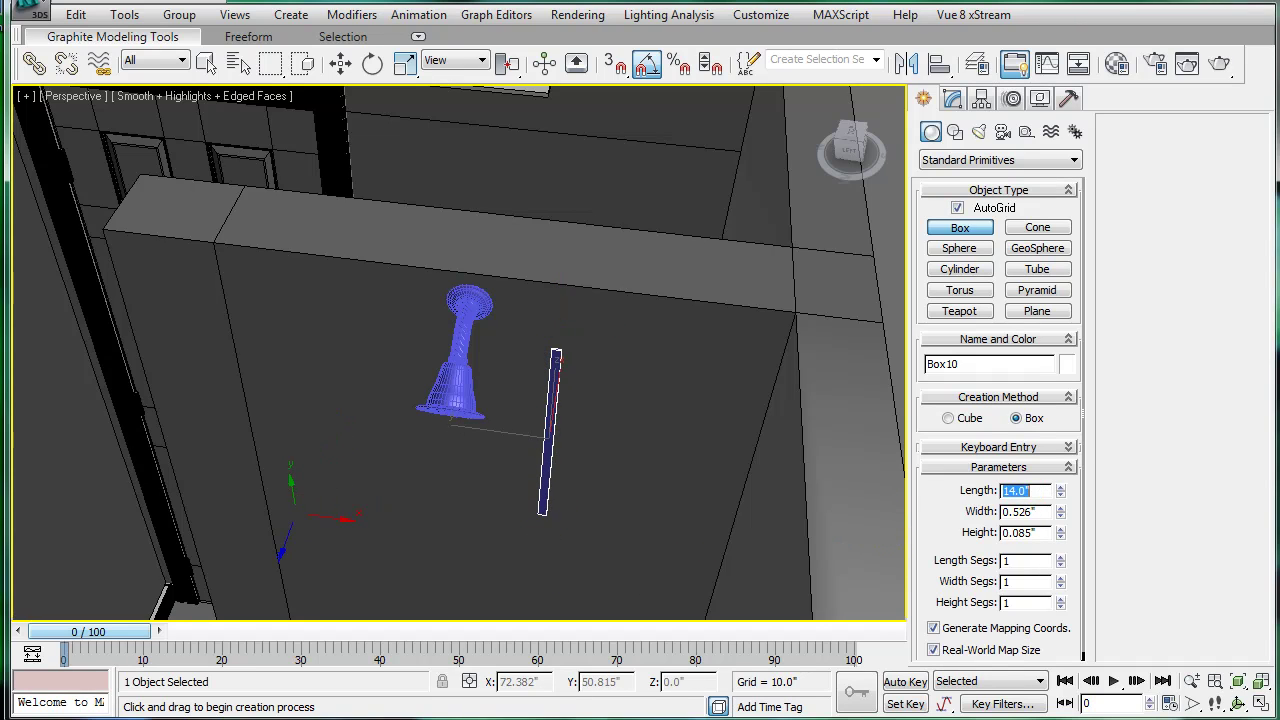
# Raise the 14" box to the partition wall's top edge and shift it along Y until it lines up behind the shower head
pyautogui.scroll(3, 597, 340)
pyautogui.press('w')
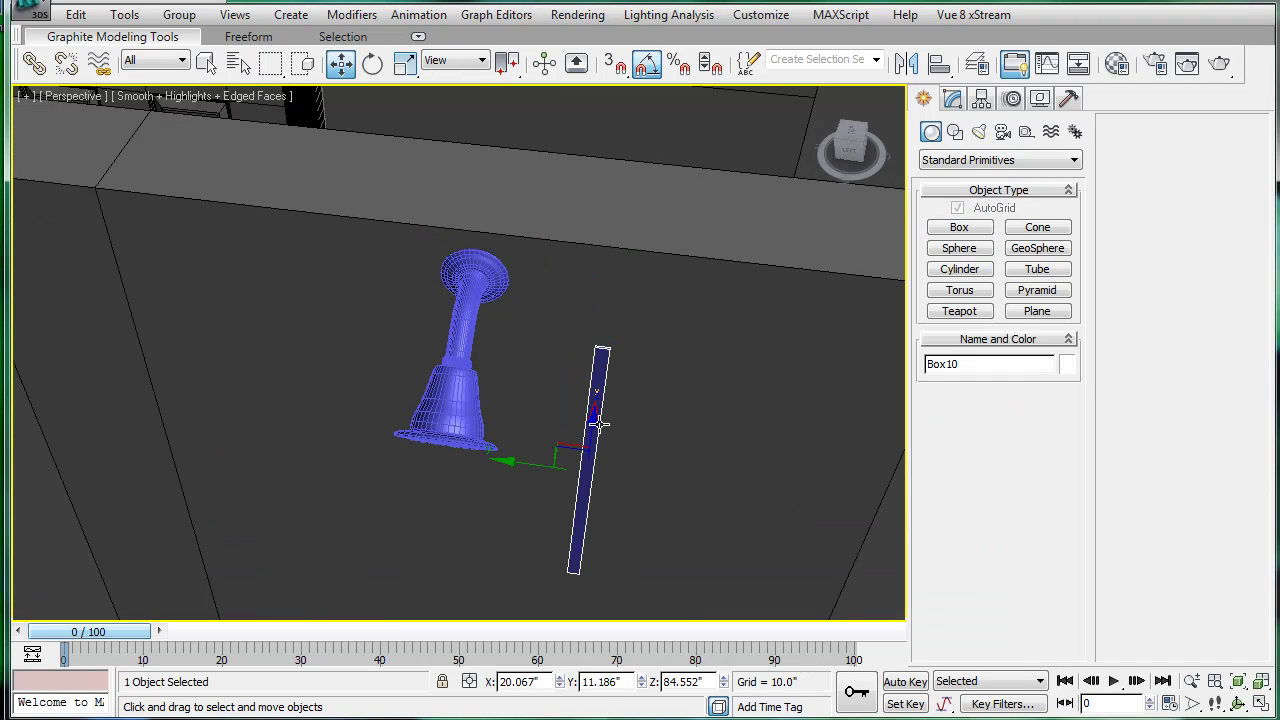
pyautogui.moveTo(603, 403)
pyautogui.keyDown('alt'); pyautogui.mouseDown(button='middle')
pyautogui.moveTo(643, 409)
pyautogui.moveTo(579, 397)
pyautogui.mouseUp(button='middle'); pyautogui.keyUp('alt')
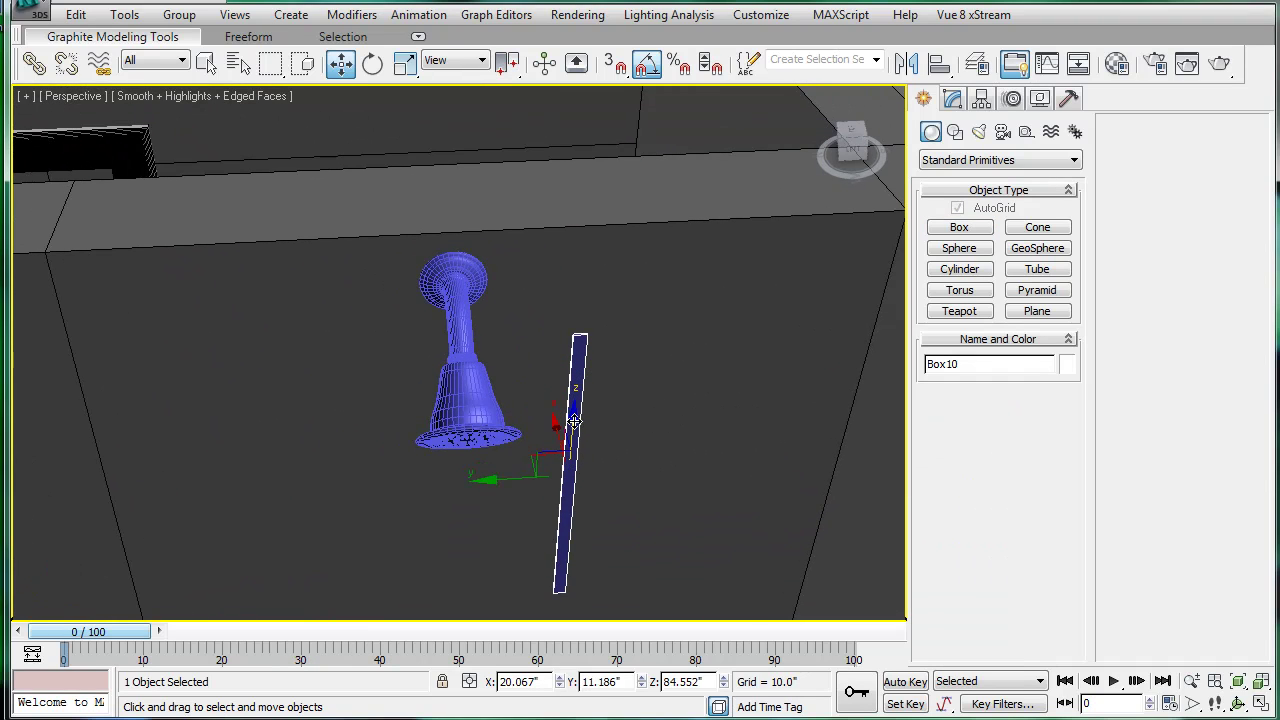
pyautogui.moveTo(573, 422); pyautogui.dragTo(570, 339)
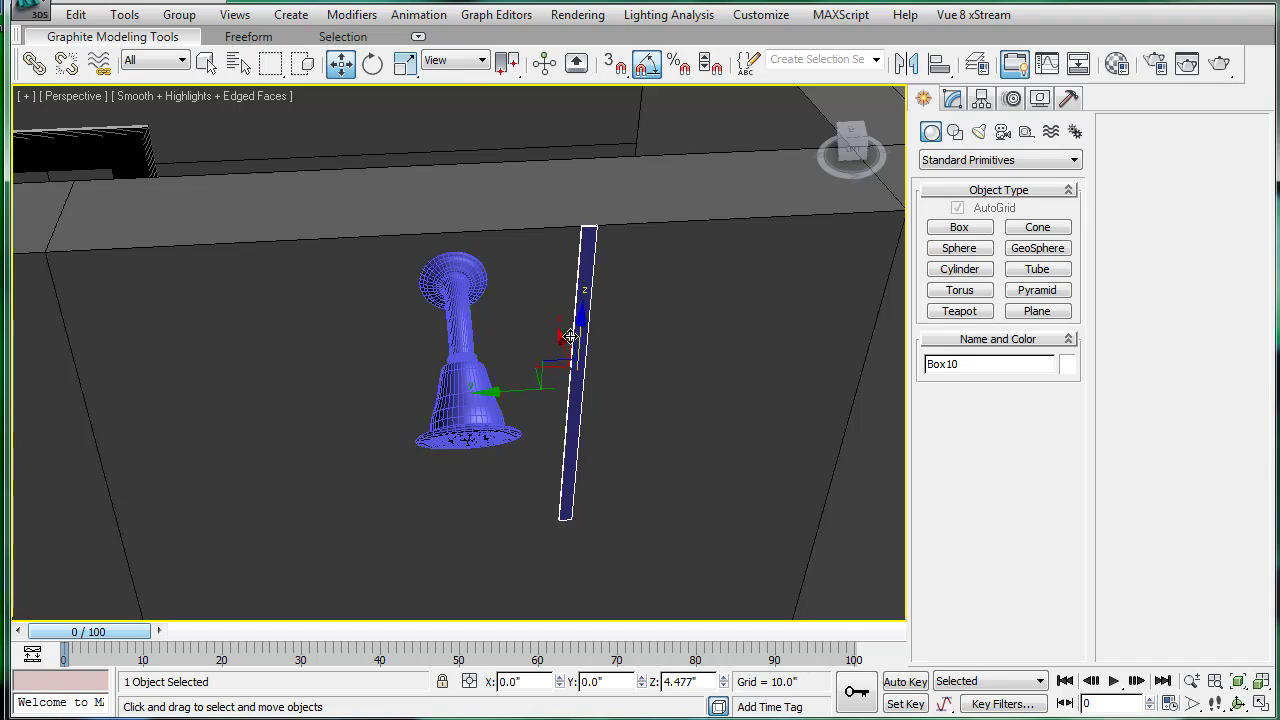
pyautogui.moveTo(515, 385); pyautogui.dragTo(409, 396)
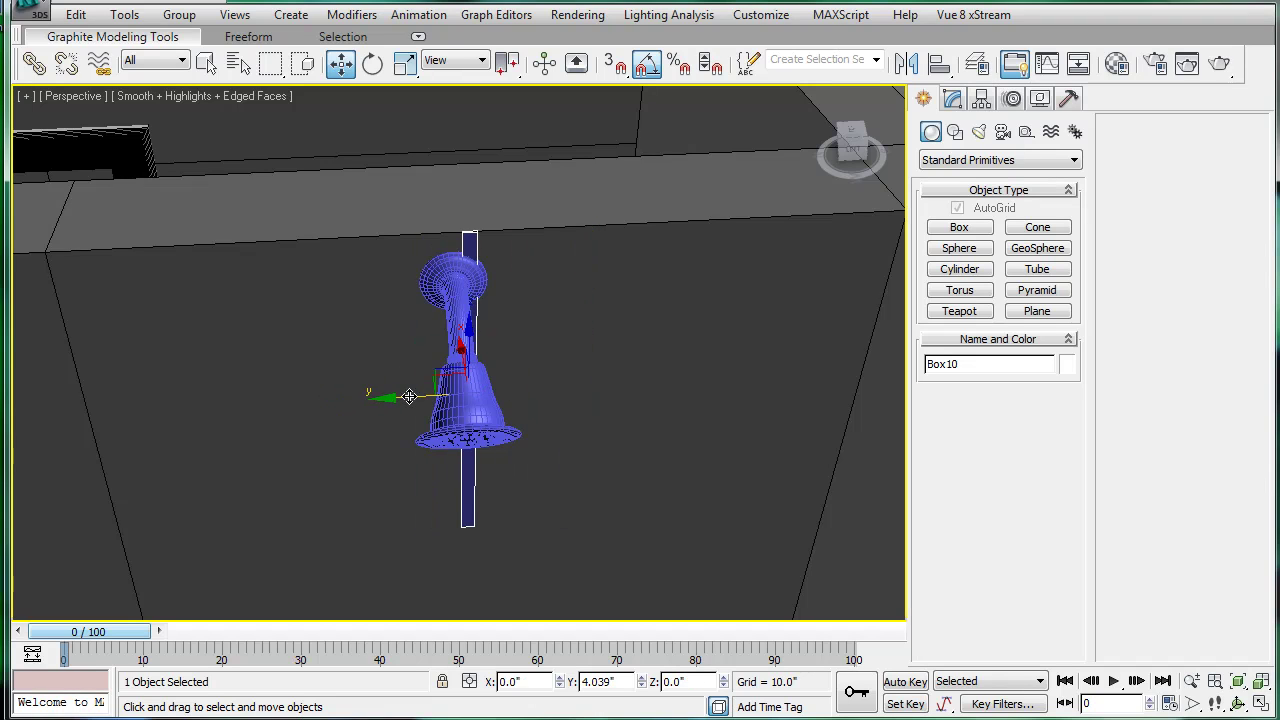
# Clone the vertical box as an independent copy rotated 90 degrees so the copy lies horizontally across the wall
pyautogui.press('e')
pyautogui.moveTo(491, 337)
pyautogui.keyDown('shift'); pyautogui.mouseDown()
pyautogui.moveTo(597, 340)
pyautogui.moveTo(586, 331)
pyautogui.mouseUp(); pyautogui.keyUp('shift')
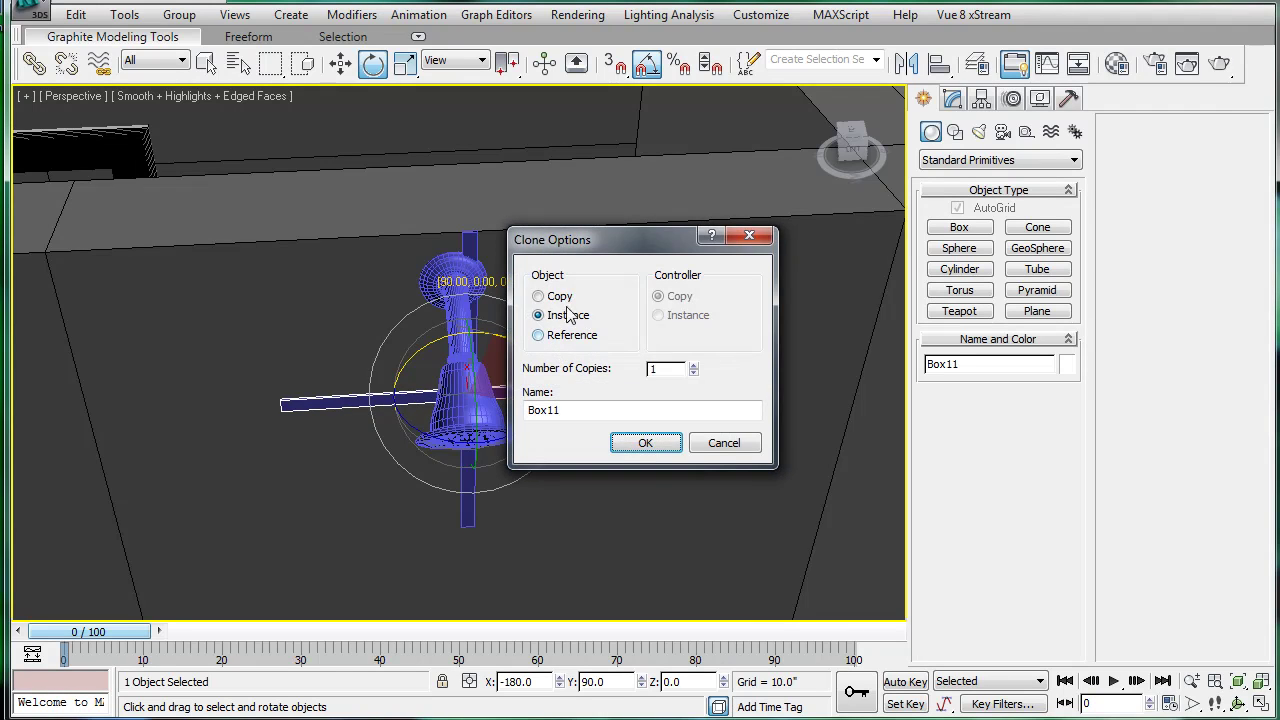
pyautogui.click(647, 441)
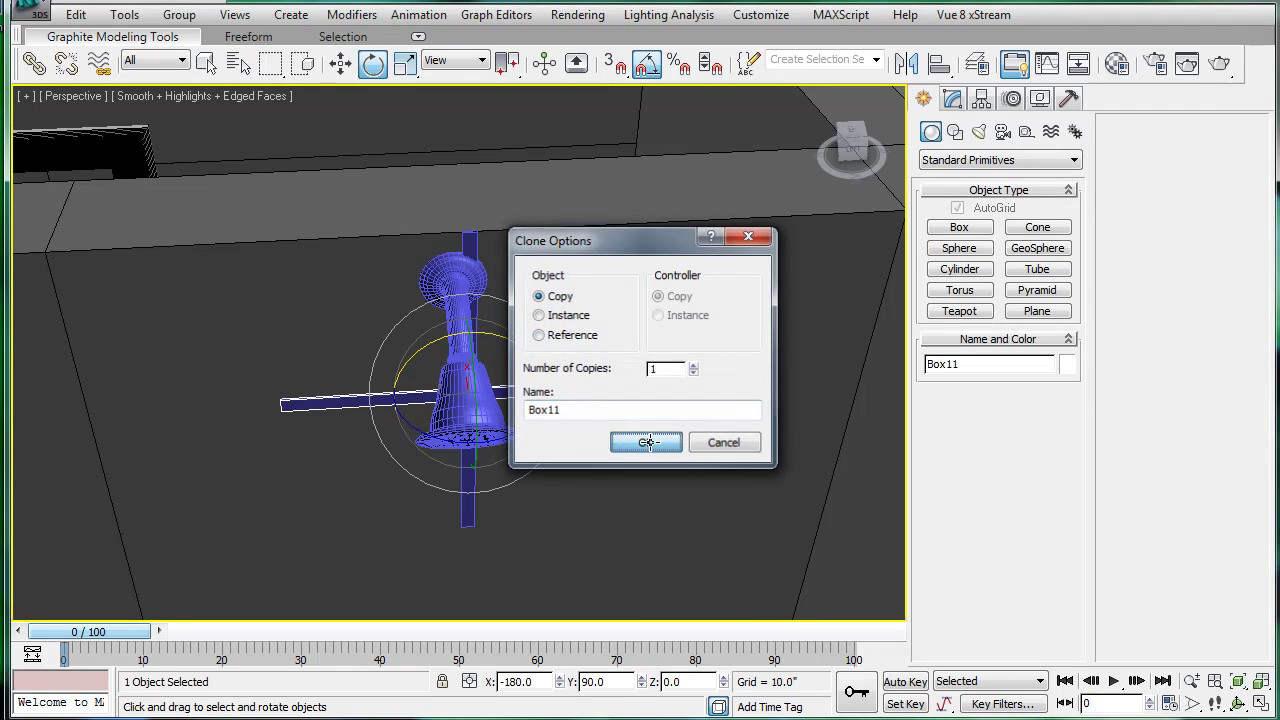
# Set the horizontal box's length to 12"
pyautogui.click(952, 101)
pyautogui.click(1043, 381)
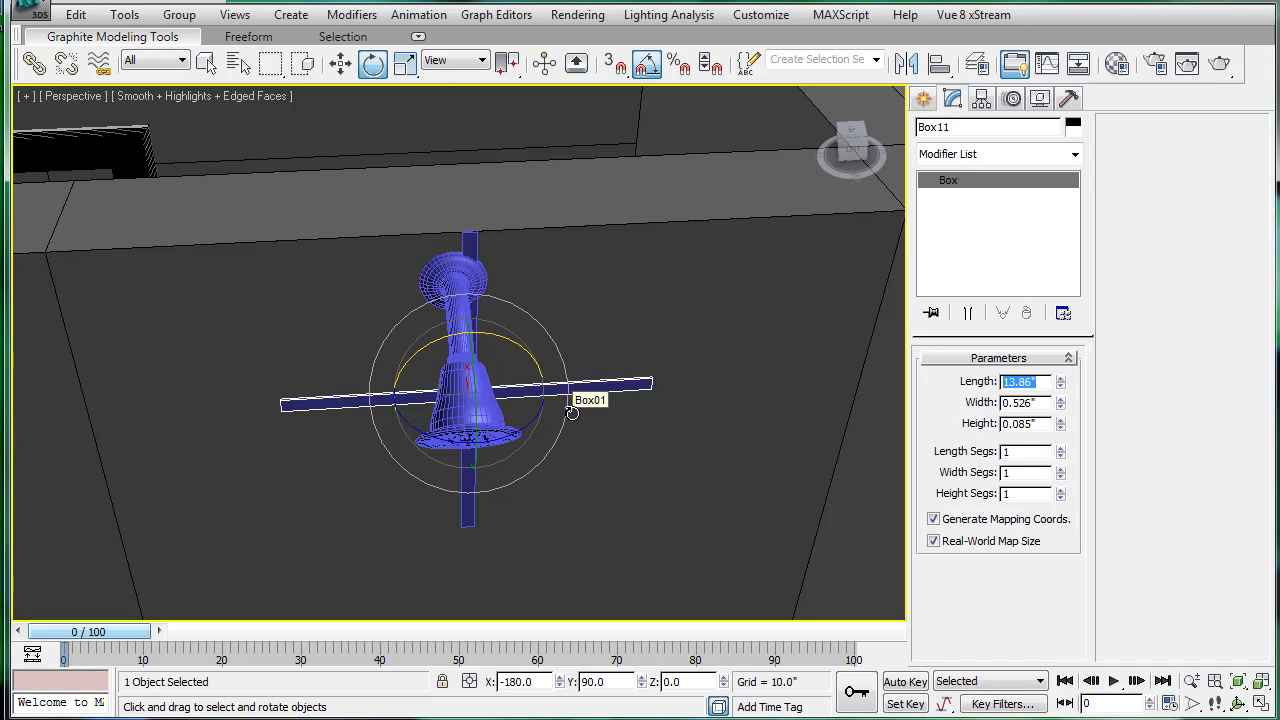
pyautogui.write('12')
pyautogui.press('Return')
# Lower the vertical 14" box slightly so its upper end aligns with the partition wall's top edge
pyautogui.click(463, 240)
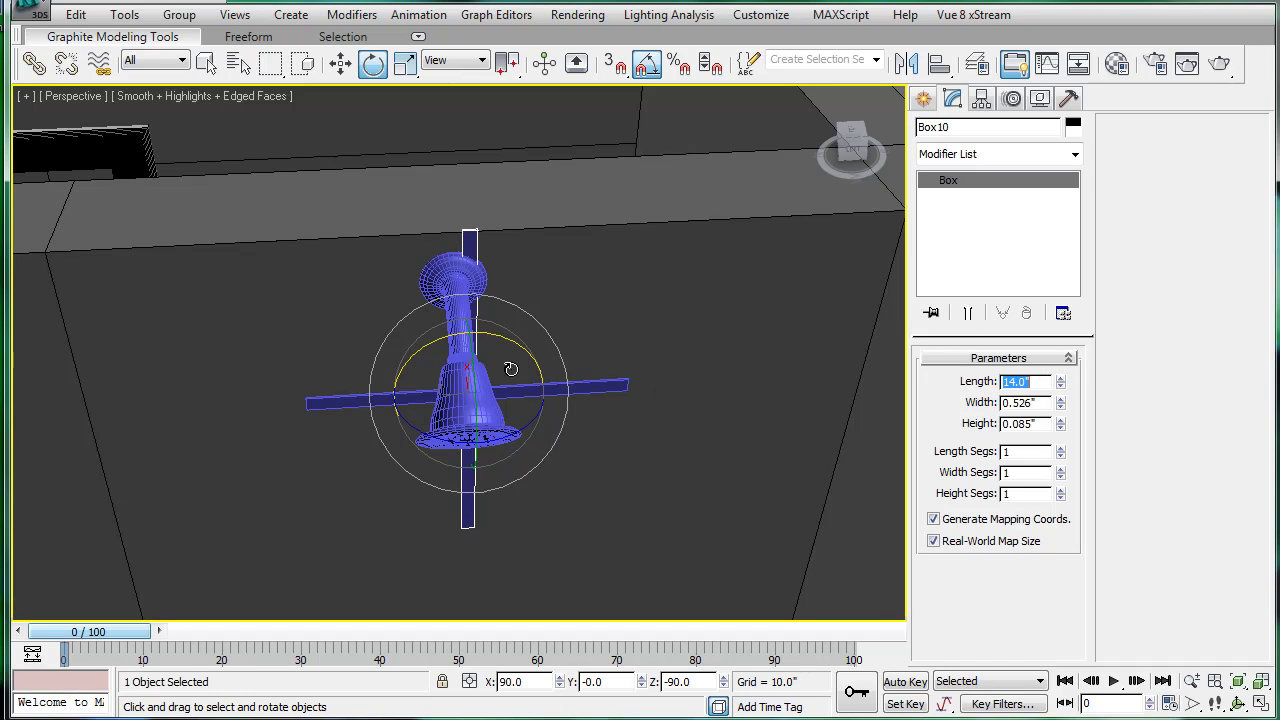
pyautogui.press('w')
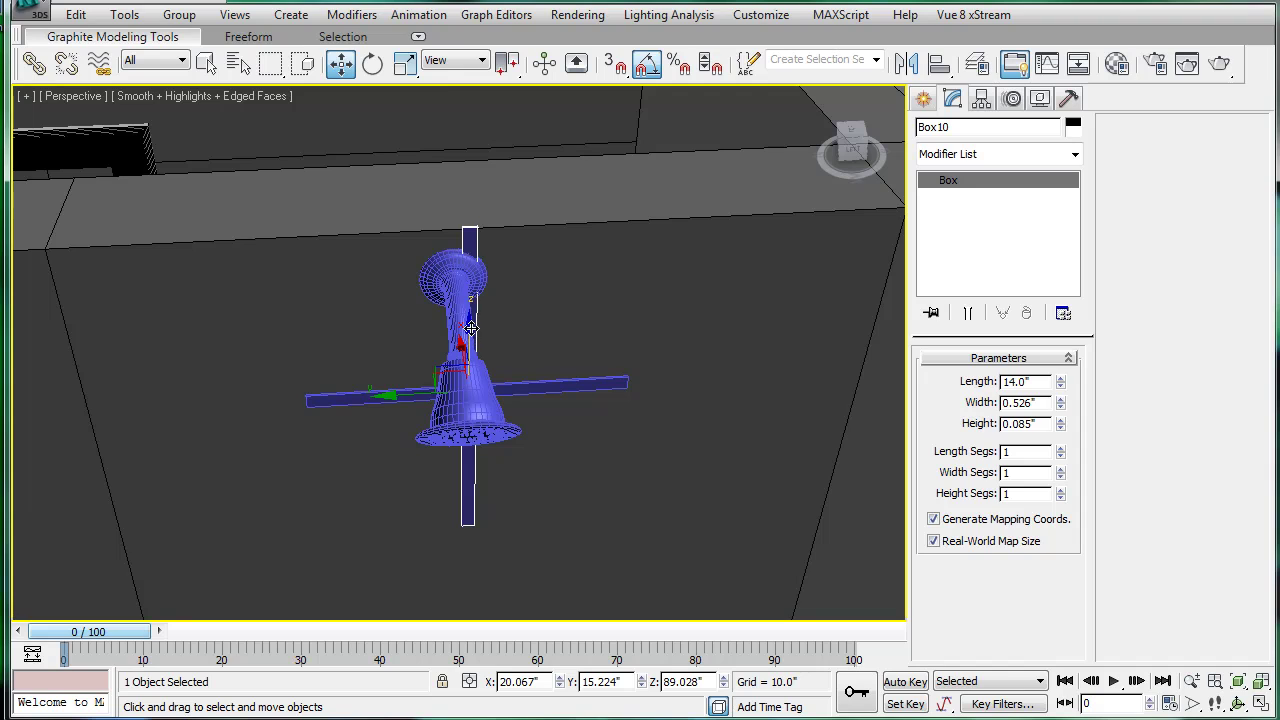
pyautogui.moveTo(471, 328); pyautogui.dragTo(485, 341)
# Move the 12" box against the side wall just below the 14" box, and shift the 14" box toward its inner end
pyautogui.click(549, 384)
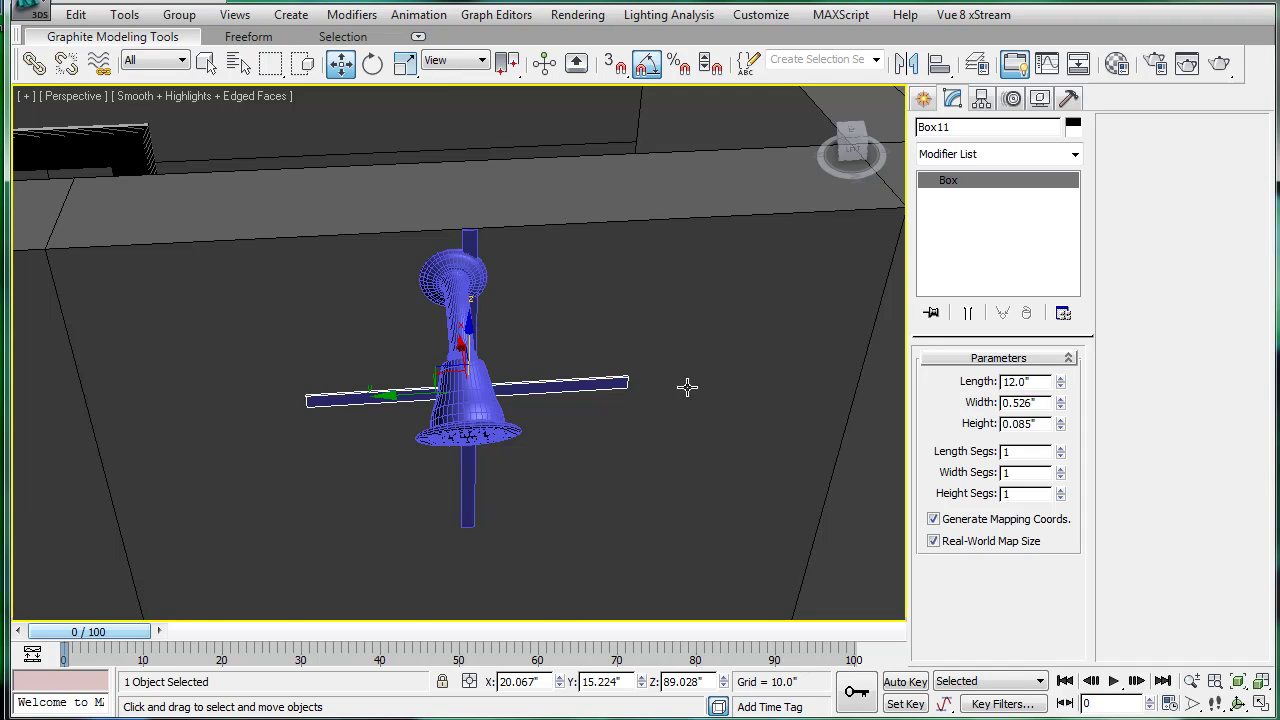
pyautogui.scroll(-5, 686, 386)
pyautogui.moveTo(642, 388); pyautogui.dragTo(601, 388, button='middle')
pyautogui.scroll(-3, 545, 398)
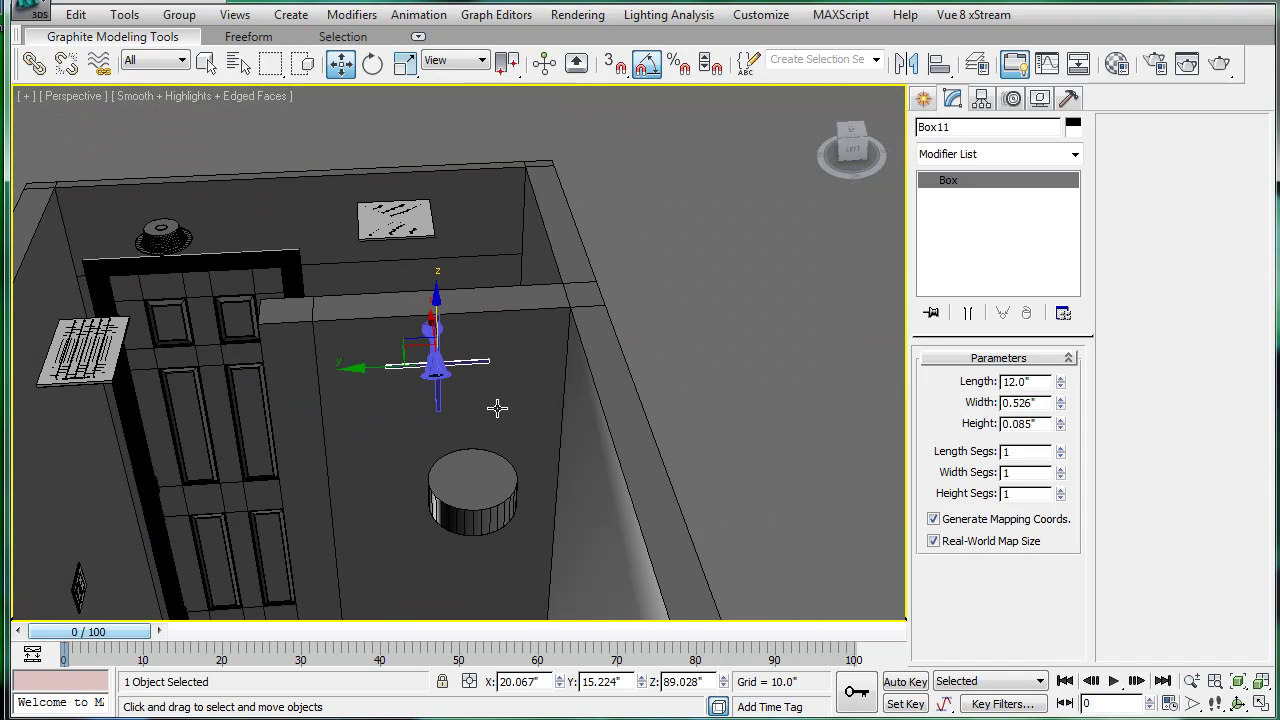
pyautogui.scroll(5, 475, 400)
pyautogui.moveTo(340, 380); pyautogui.dragTo(509, 375)
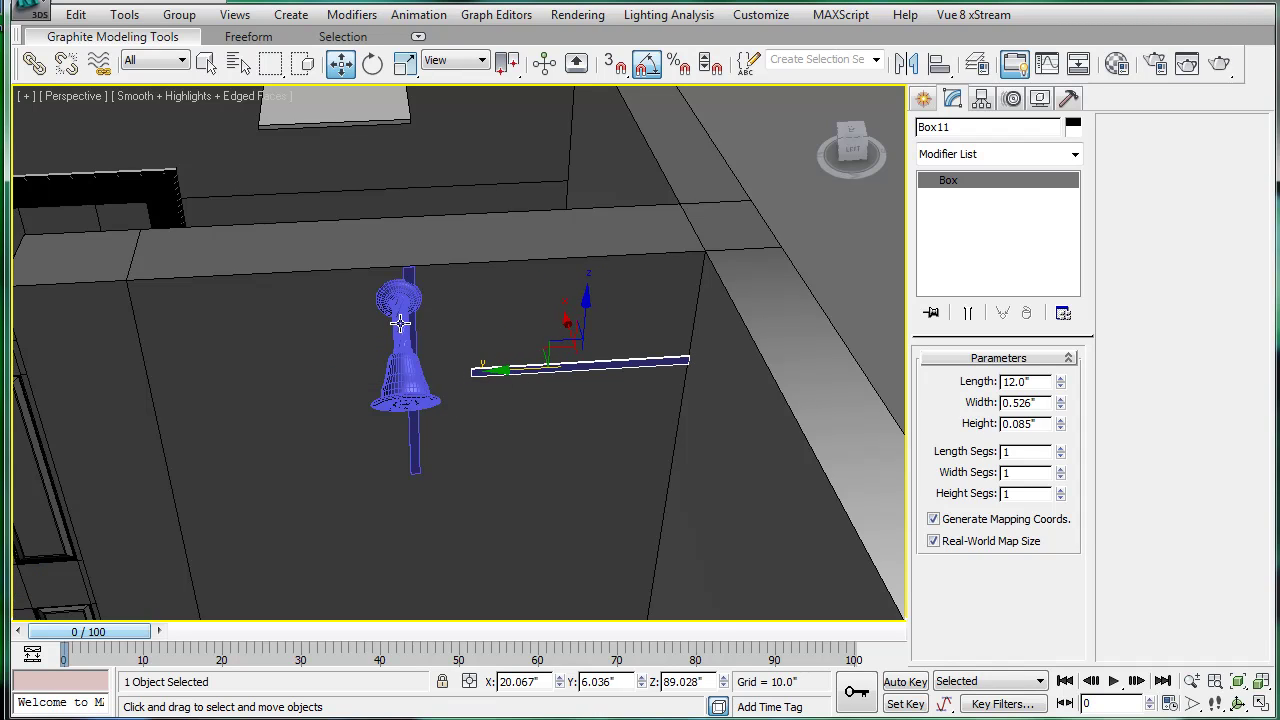
pyautogui.moveTo(588, 318); pyautogui.dragTo(593, 431)
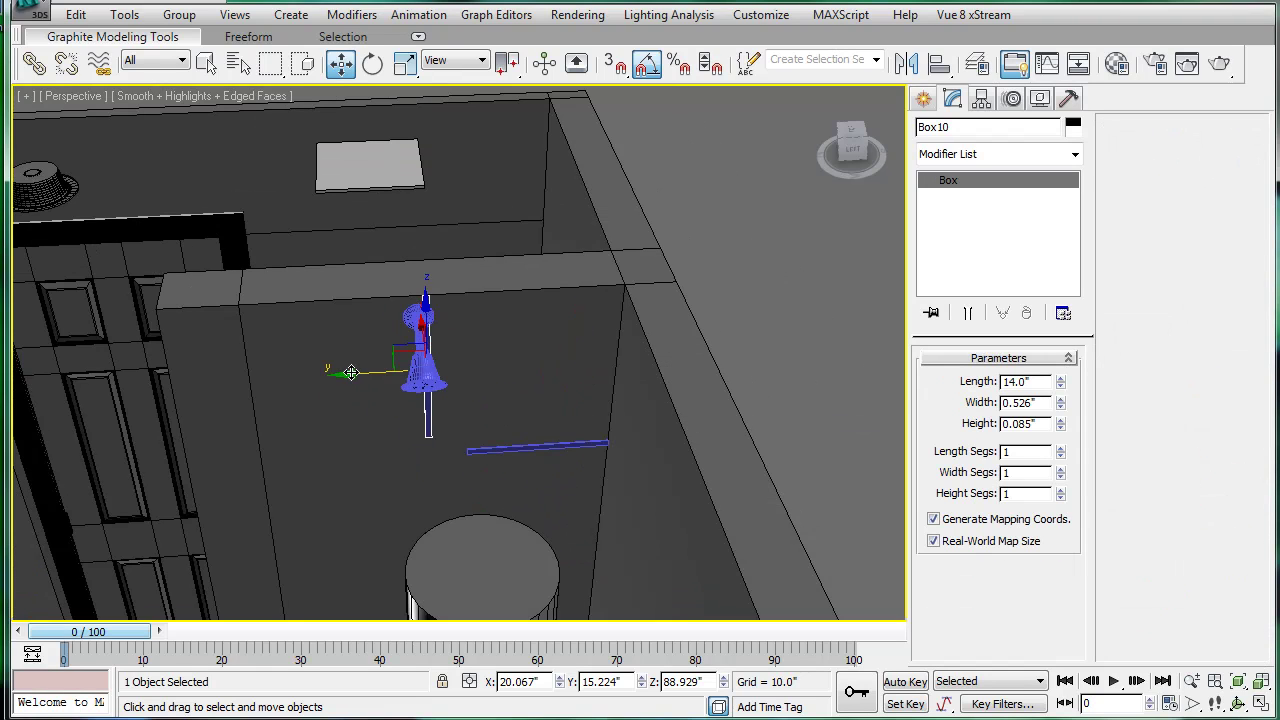
pyautogui.moveTo(350, 372); pyautogui.dragTo(384, 368)
# In the wireframe left view, move the shower head so its round base sits below the vertical box and beside the horizontal box's inner end
pyautogui.scroll(3, 407, 320)
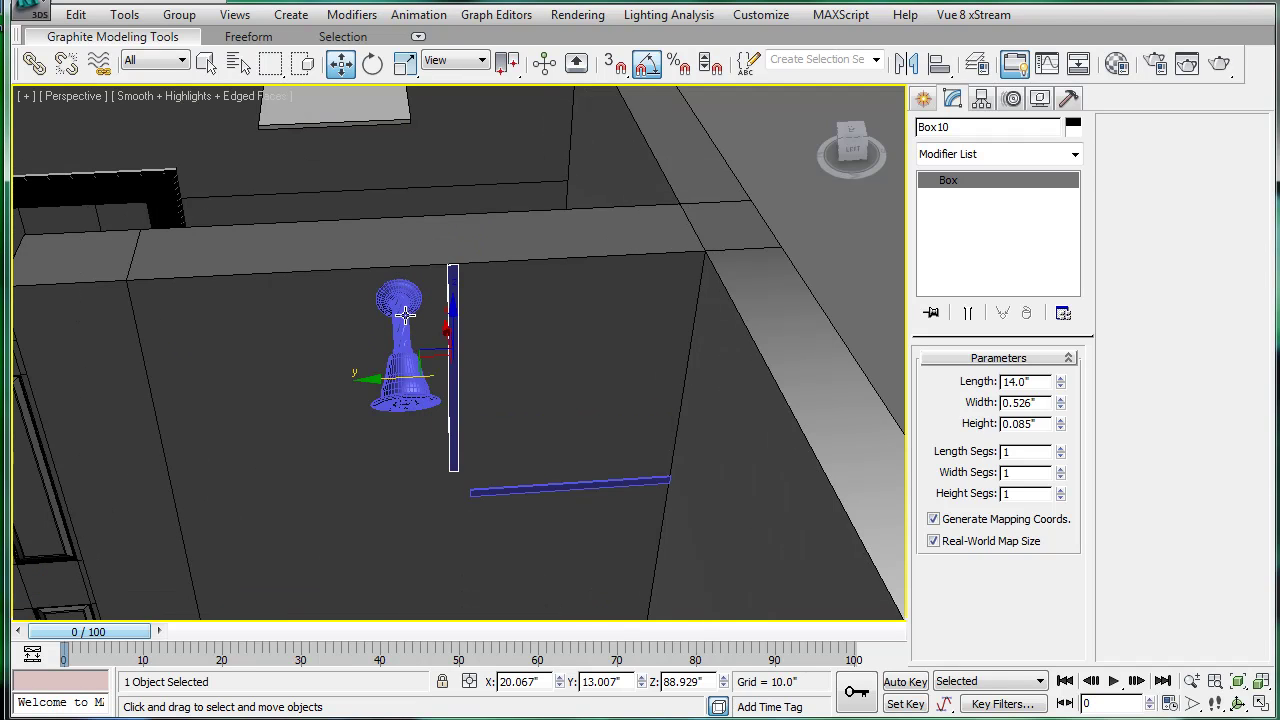
pyautogui.click(405, 315)
pyautogui.press('l')
pyautogui.moveTo(623, 388); pyautogui.dragTo(584, 466, button='middle')
pyautogui.press('F3')
pyautogui.scroll(3, 450, 284)
pyautogui.moveTo(506, 251); pyautogui.dragTo(446, 480, button='middle')
pyautogui.scroll(2, 417, 361)
pyautogui.moveTo(415, 362); pyautogui.dragTo(424, 258, button='middle')
pyautogui.scroll(1, 424, 258)
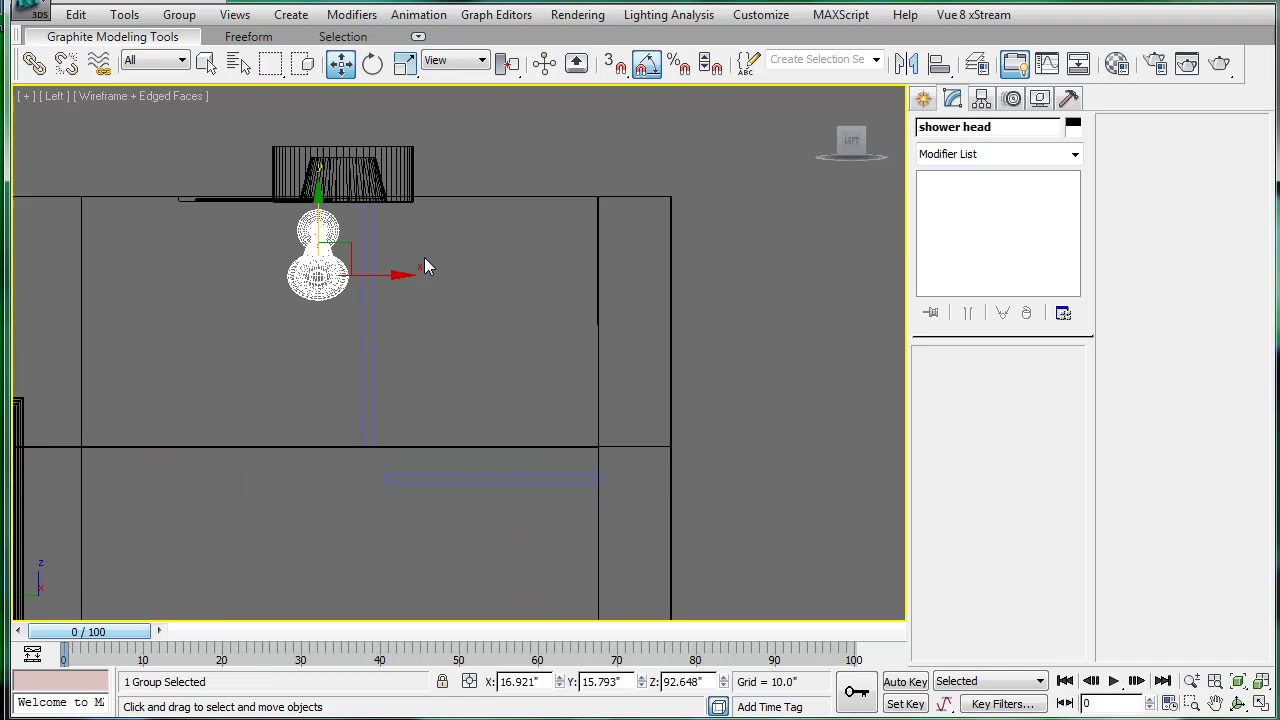
pyautogui.moveTo(360, 253); pyautogui.dragTo(408, 494)
pyautogui.scroll(3, 474, 325)
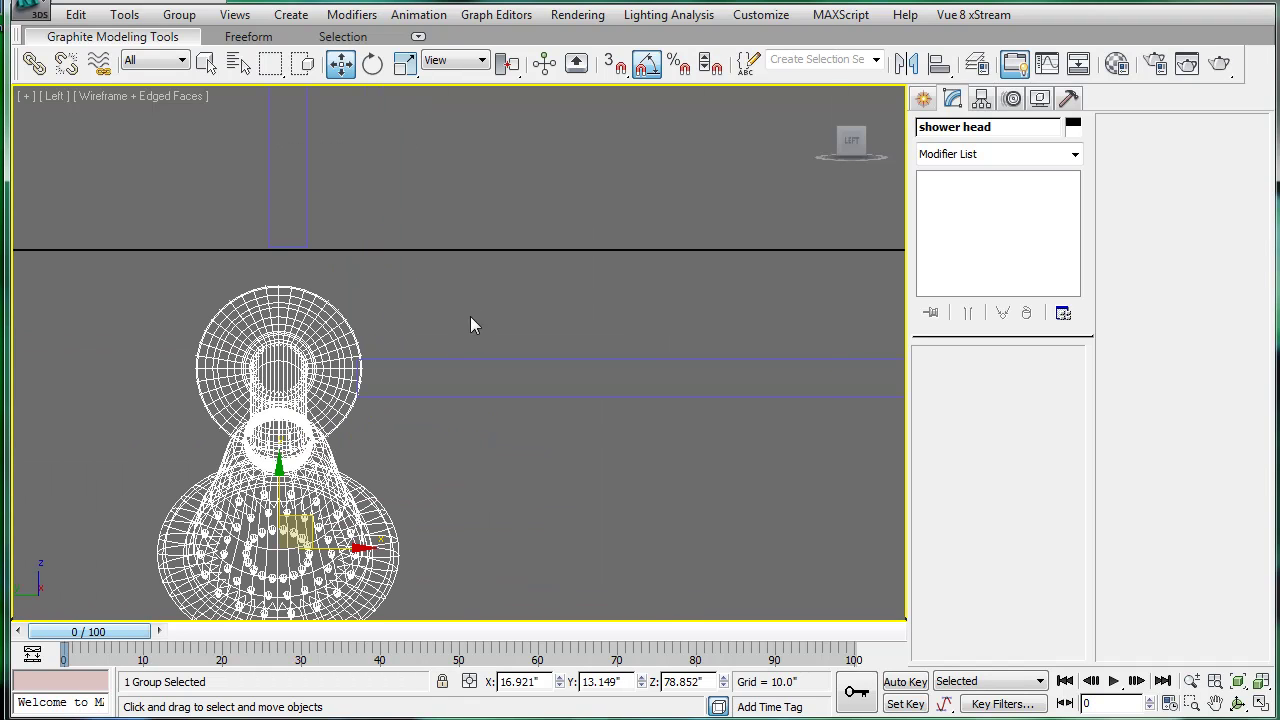
pyautogui.moveTo(301, 504); pyautogui.dragTo(275, 443)
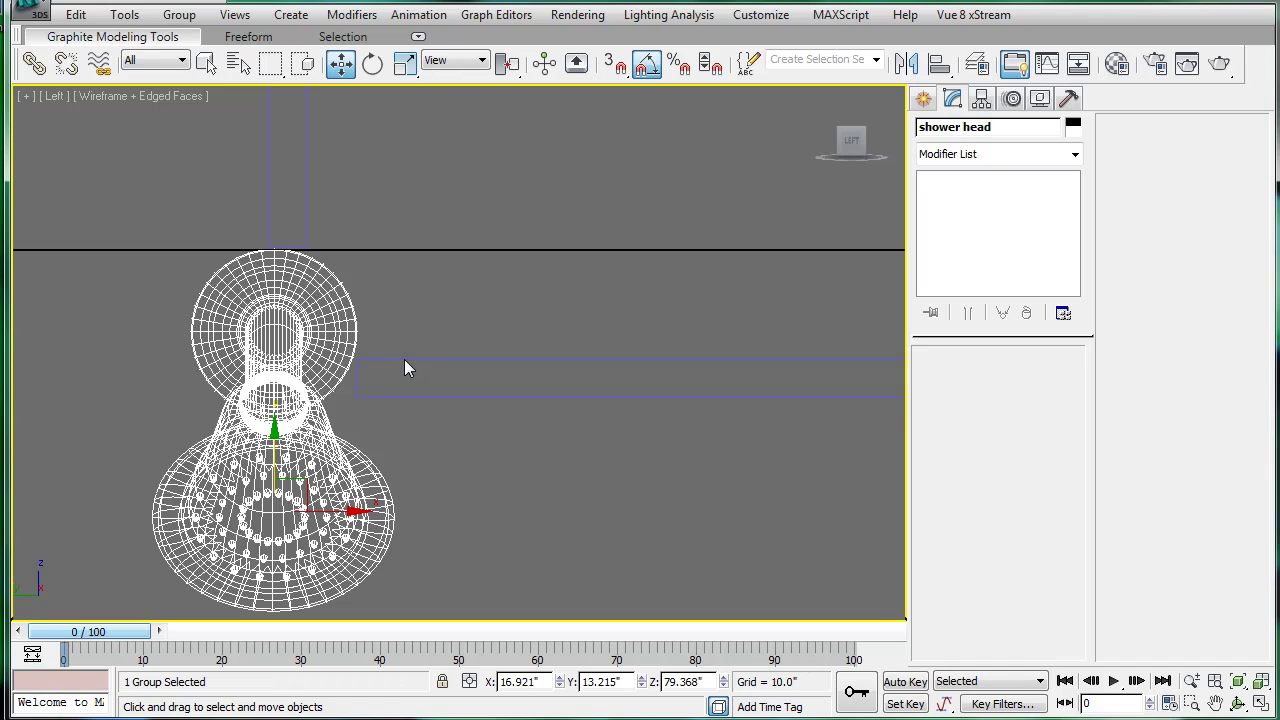
# Delete the horizontal and vertical guide boxes
pyautogui.click(404, 360)
pyautogui.click(403, 358)
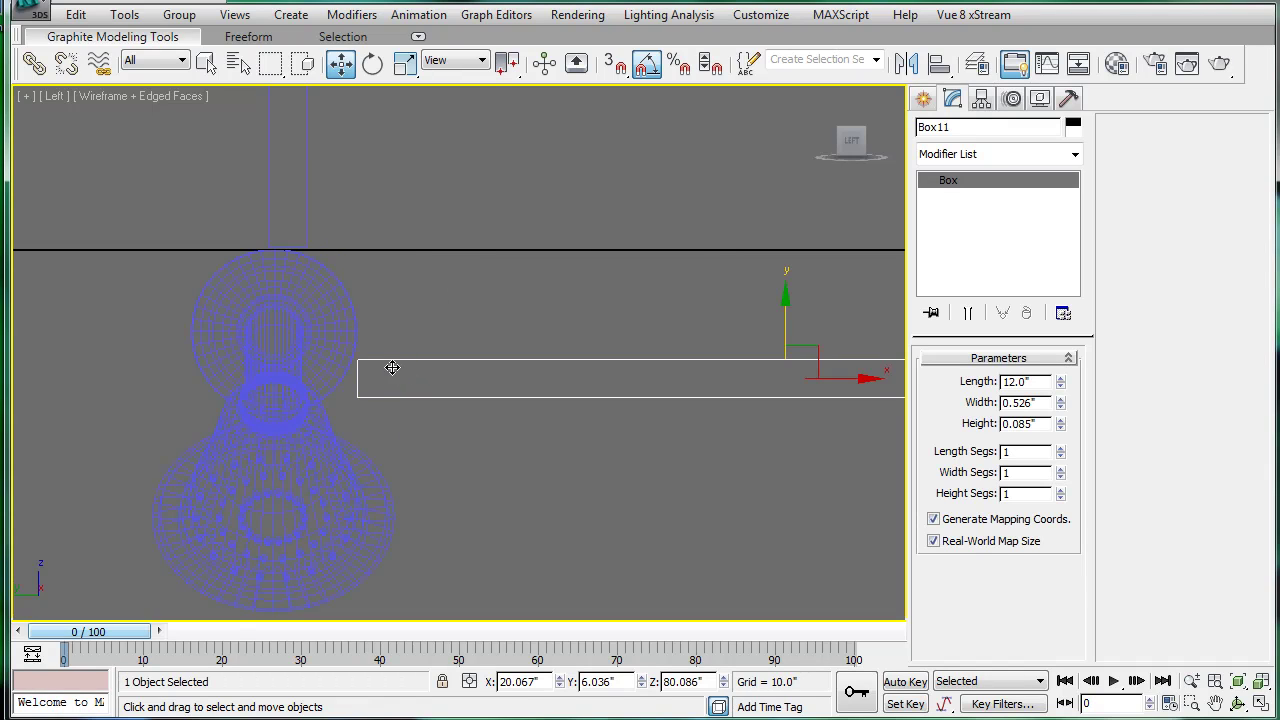
pyautogui.click(311, 188)
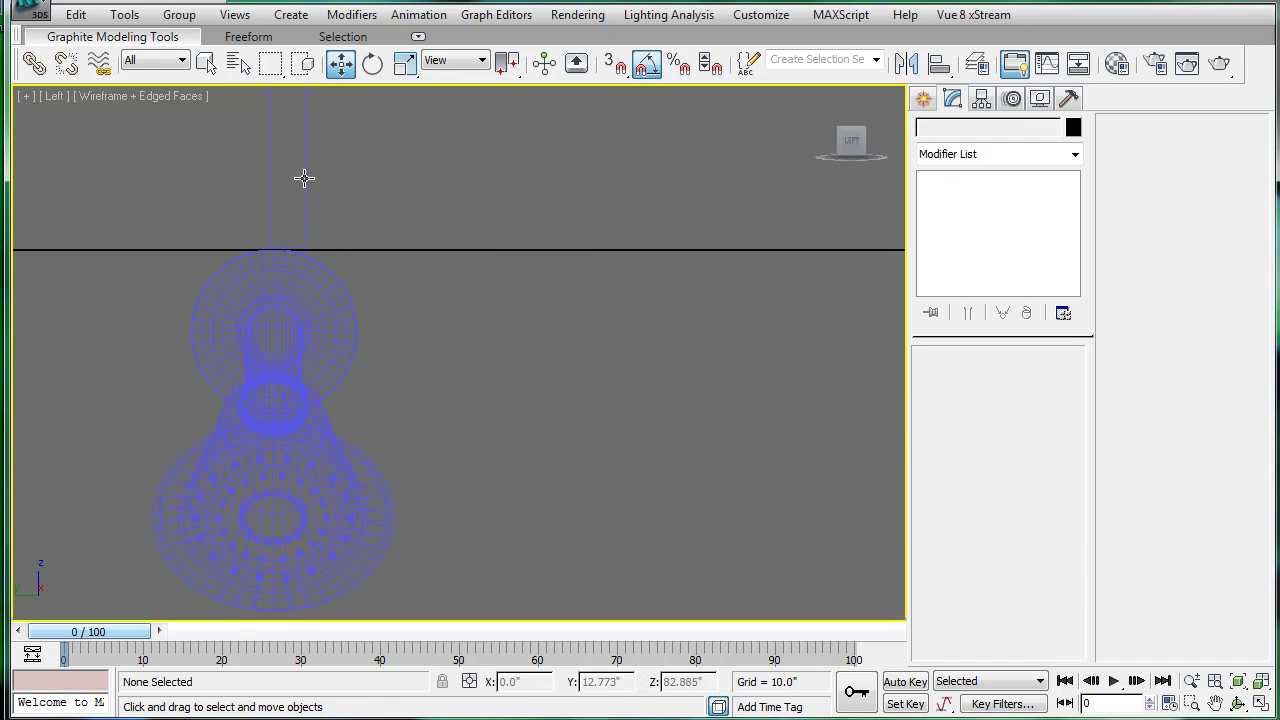
pyautogui.click(305, 178)
pyautogui.click(377, 218)
# Set the shower head's object color to the black custom color, and deselect it
pyautogui.press('p')
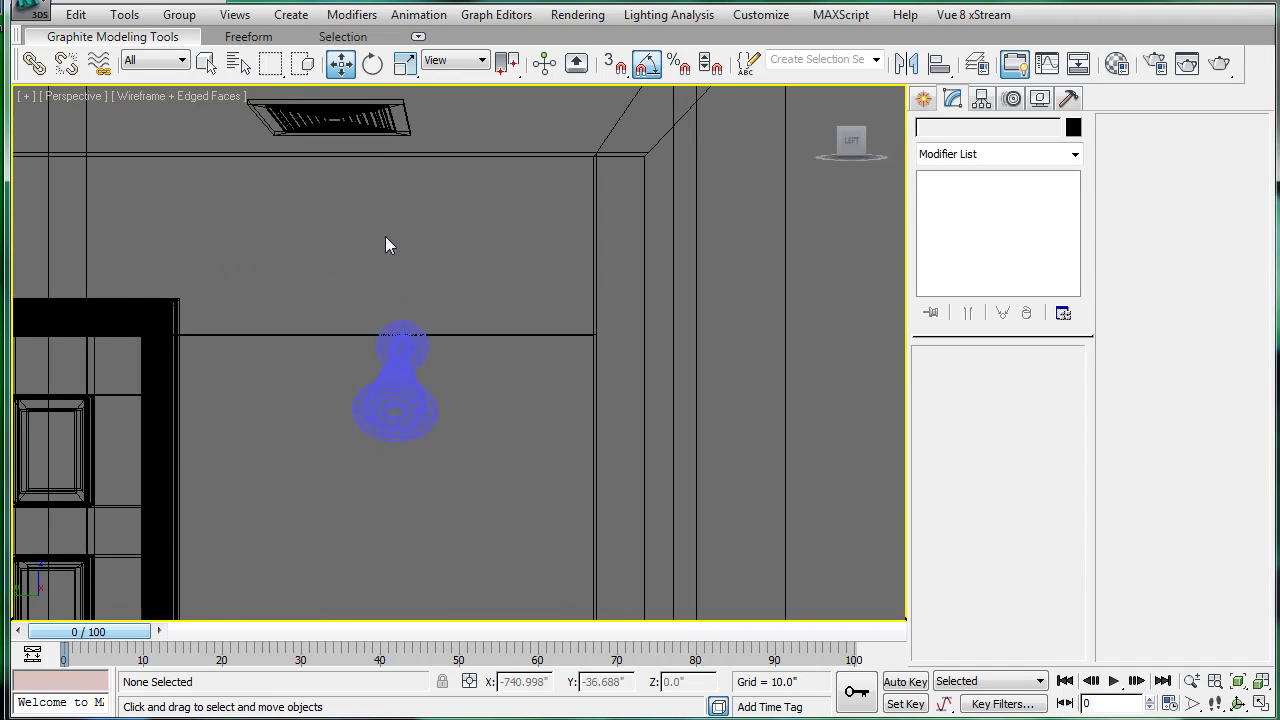
pyautogui.keyDown('alt'); pyautogui.moveTo(387, 240); pyautogui.dragTo(443, 337, button='middle'); pyautogui.keyUp('alt')
pyautogui.press('F3')
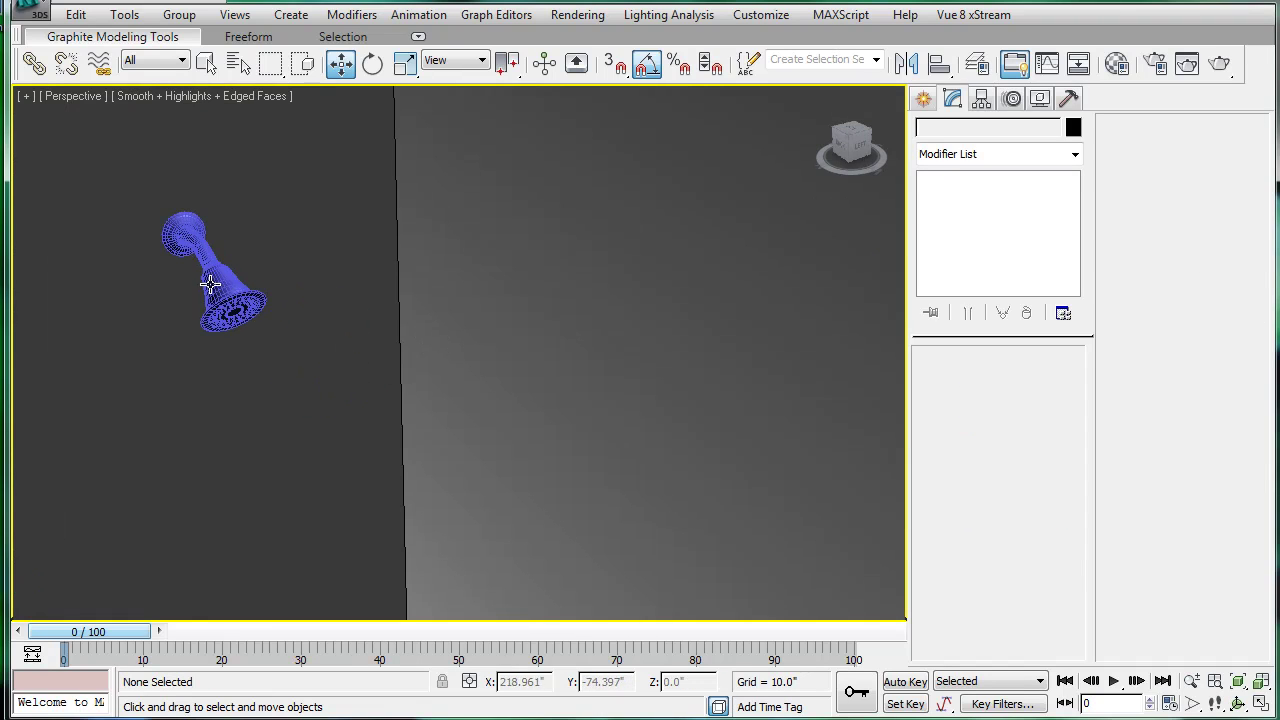
pyautogui.click(209, 284)
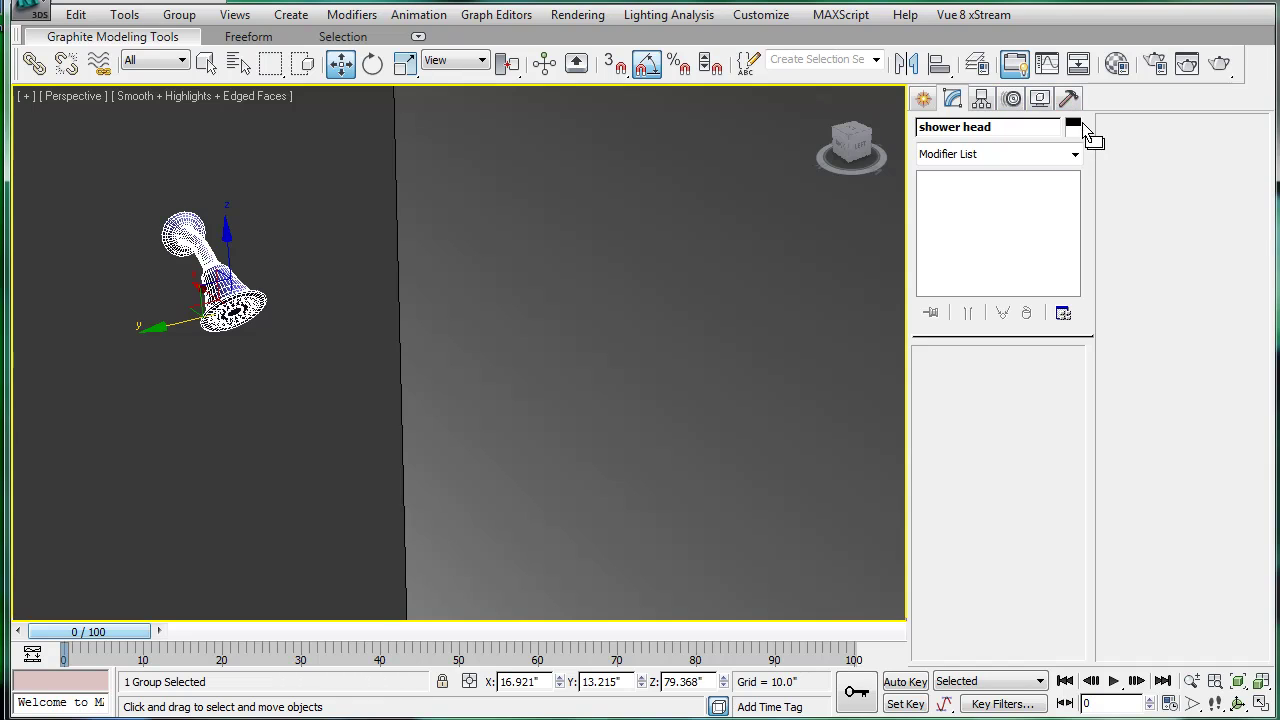
pyautogui.click(1073, 123)
pyautogui.click(796, 402)
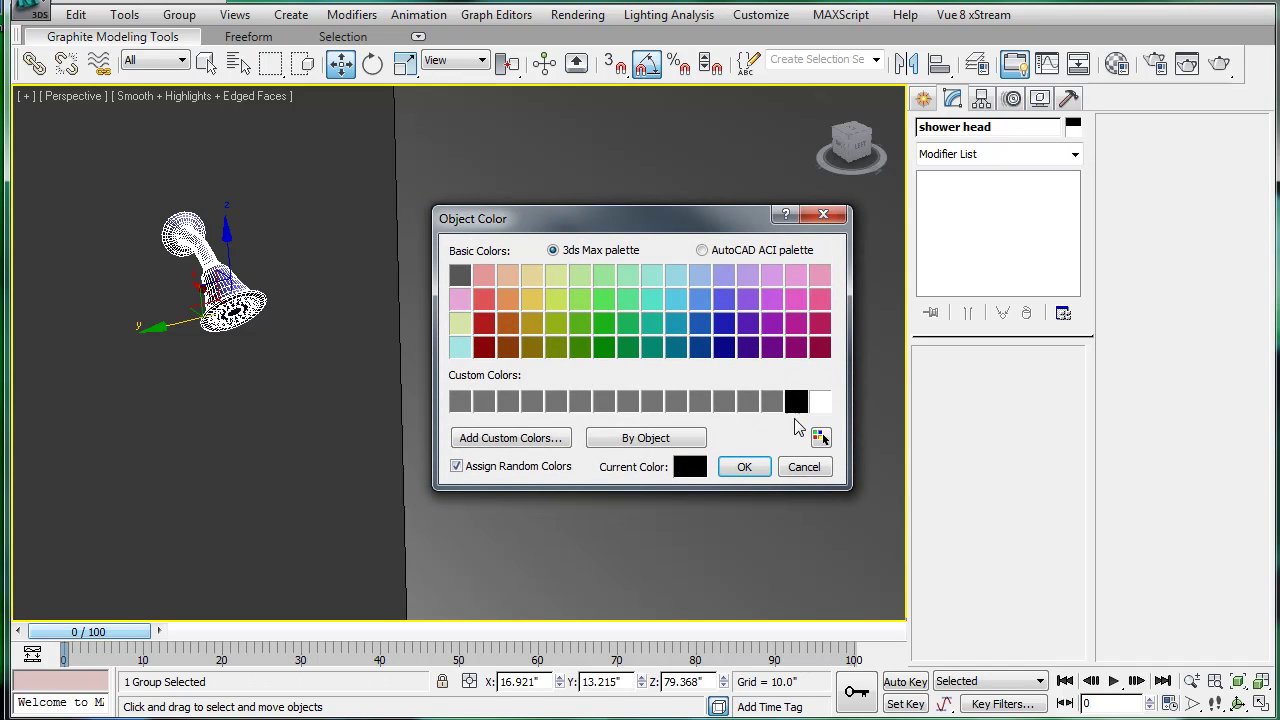
pyautogui.click(744, 467)
pyautogui.scroll(-5, 662, 316)
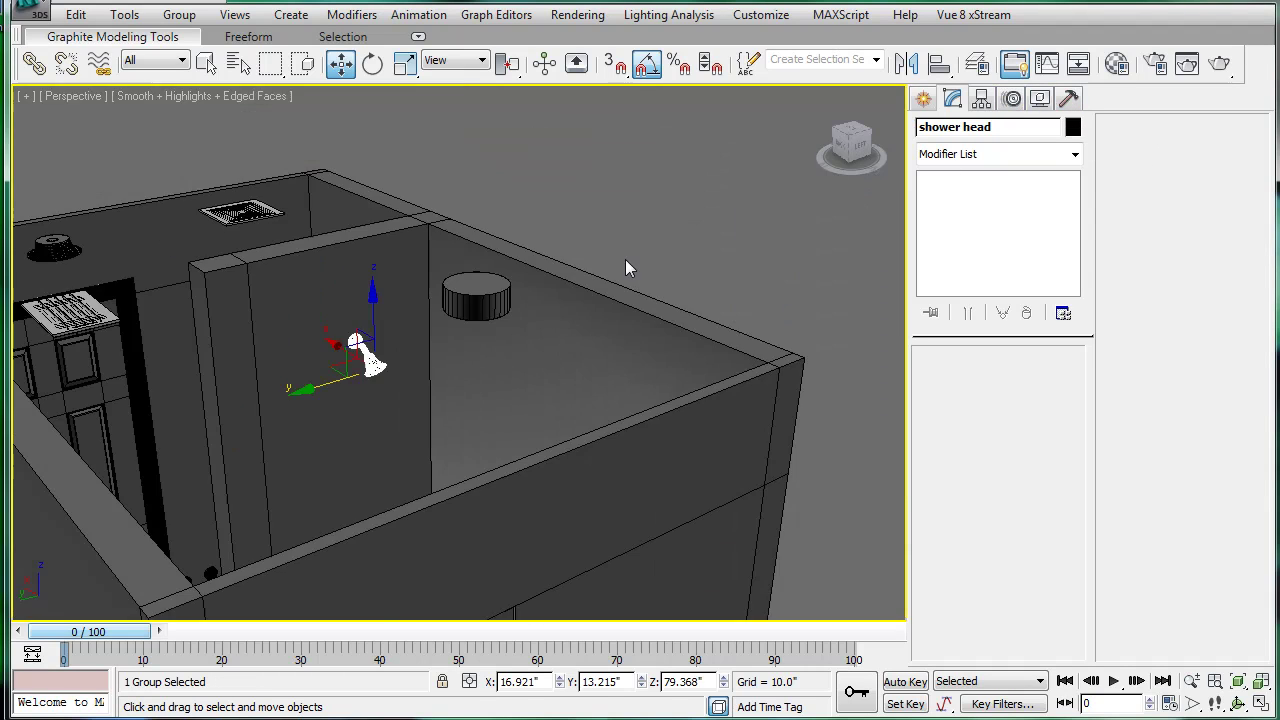
pyautogui.click(625, 262)
# Turn off the assignment of random colors for new objects, keeping black as the active color
pyautogui.click(1075, 131)
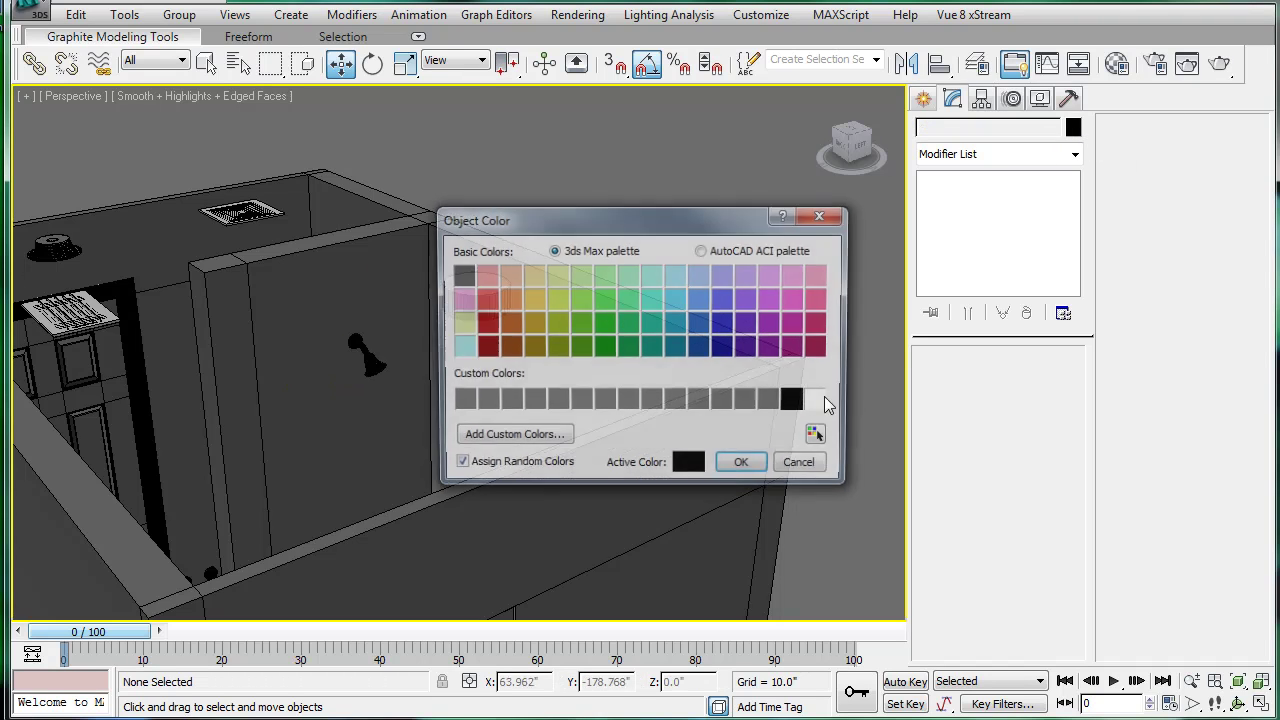
pyautogui.click(746, 468)
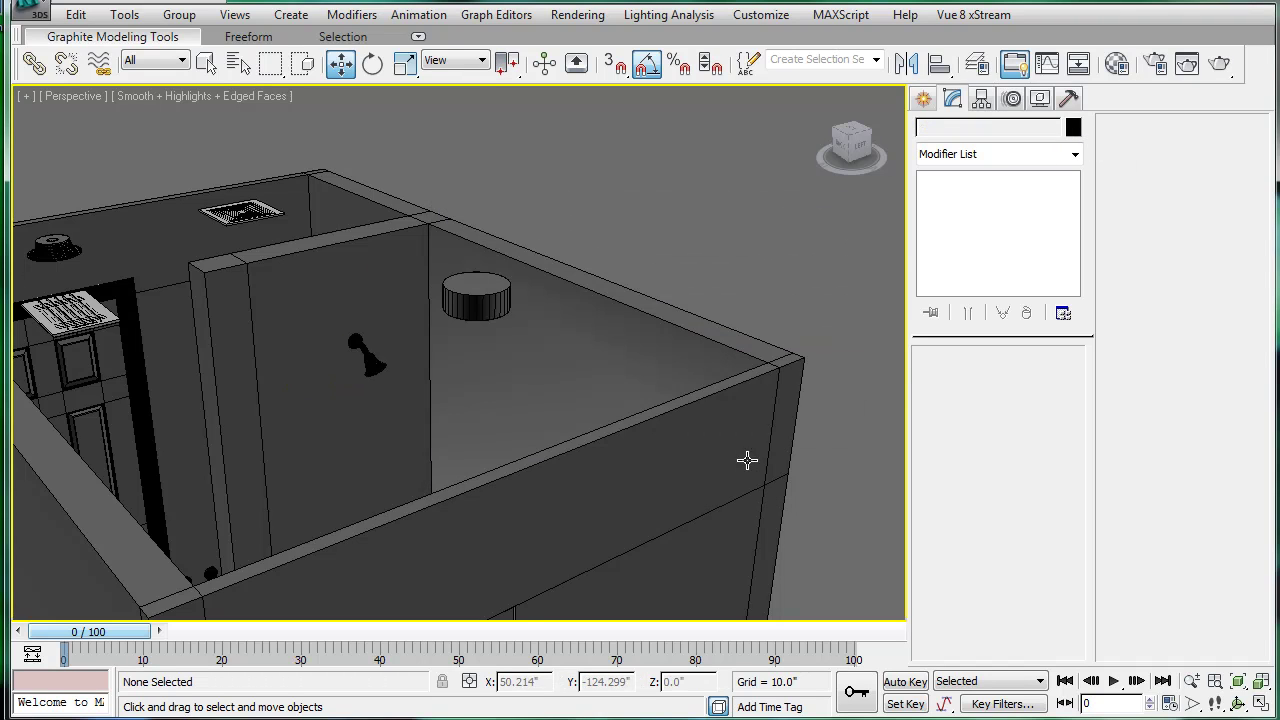
pyautogui.click(1073, 128)
pyautogui.click(474, 466)
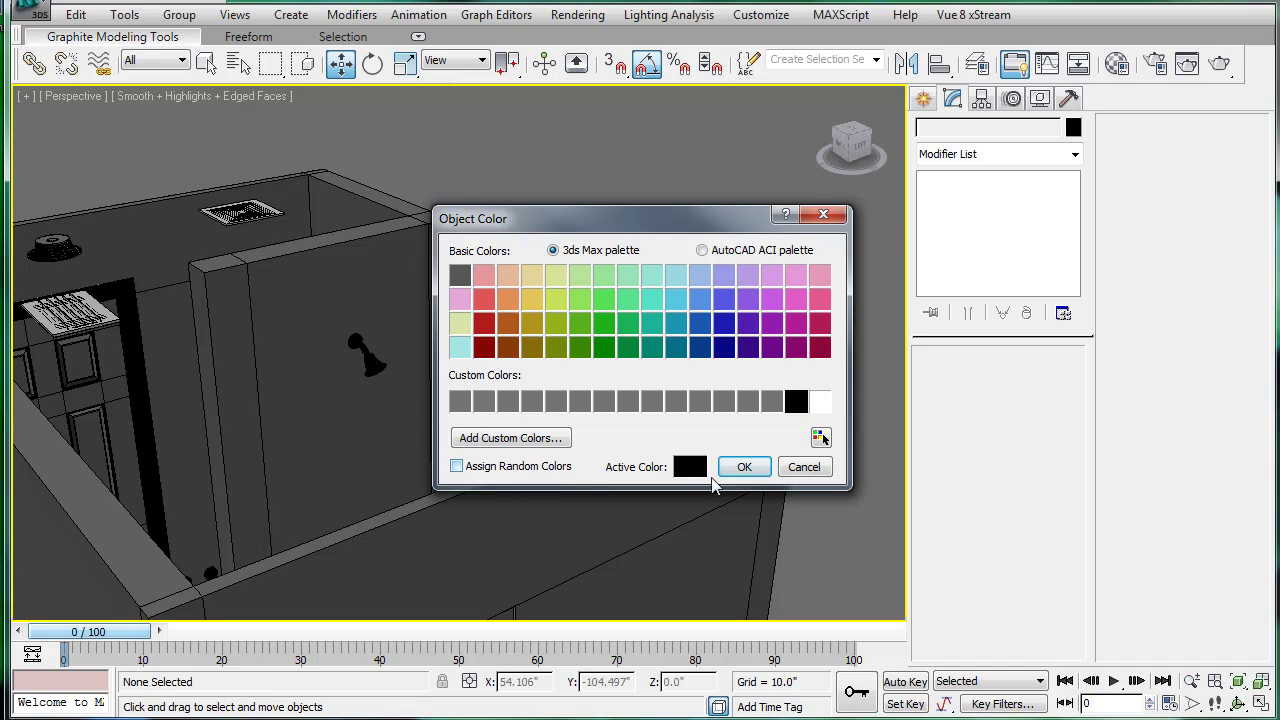
pyautogui.click(745, 467)
pyautogui.scroll(4, 731, 331)
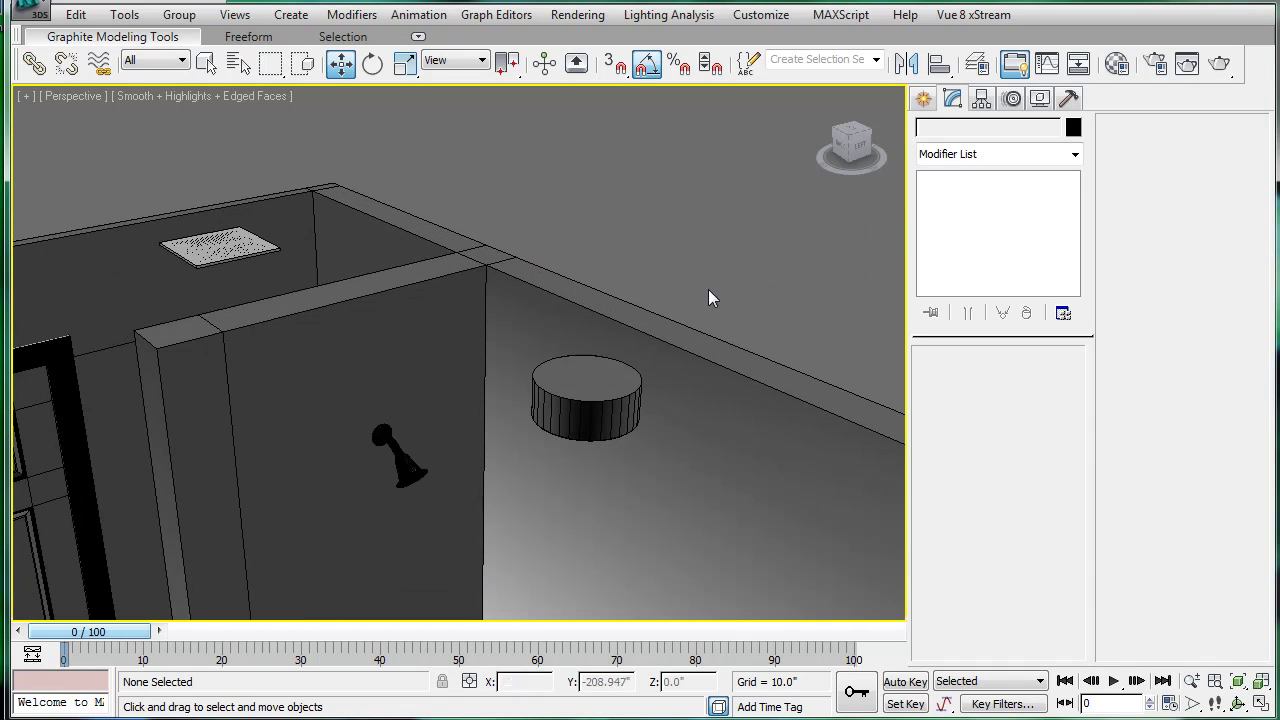
pyautogui.click(1073, 128)
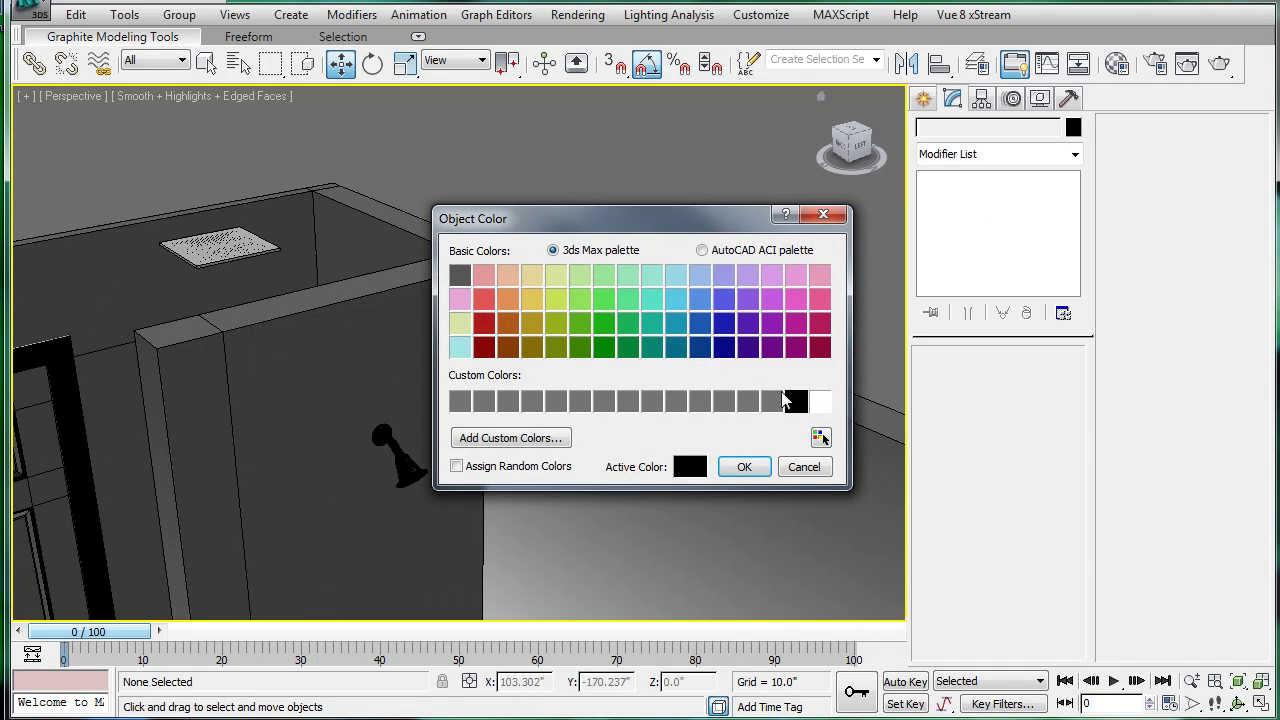
pyautogui.click(745, 467)
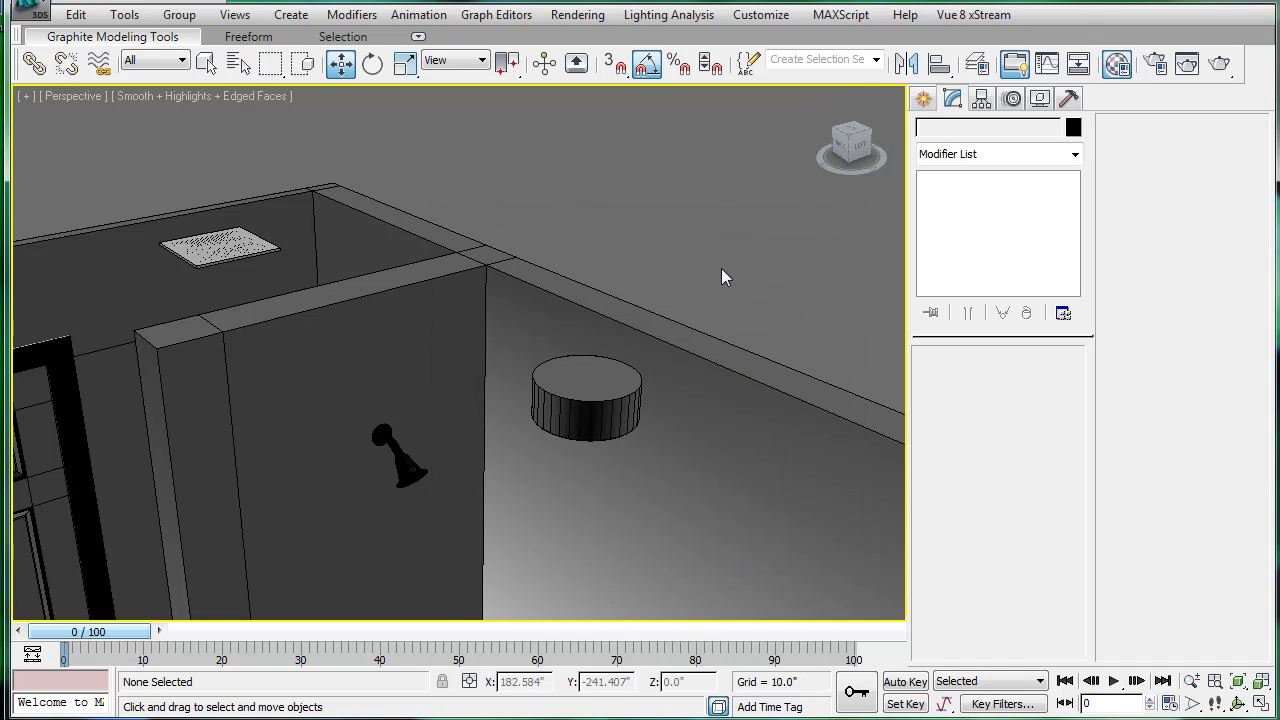
# Apply the "20 - Default" Arch & Design material to the shower head
pyautogui.press('m')
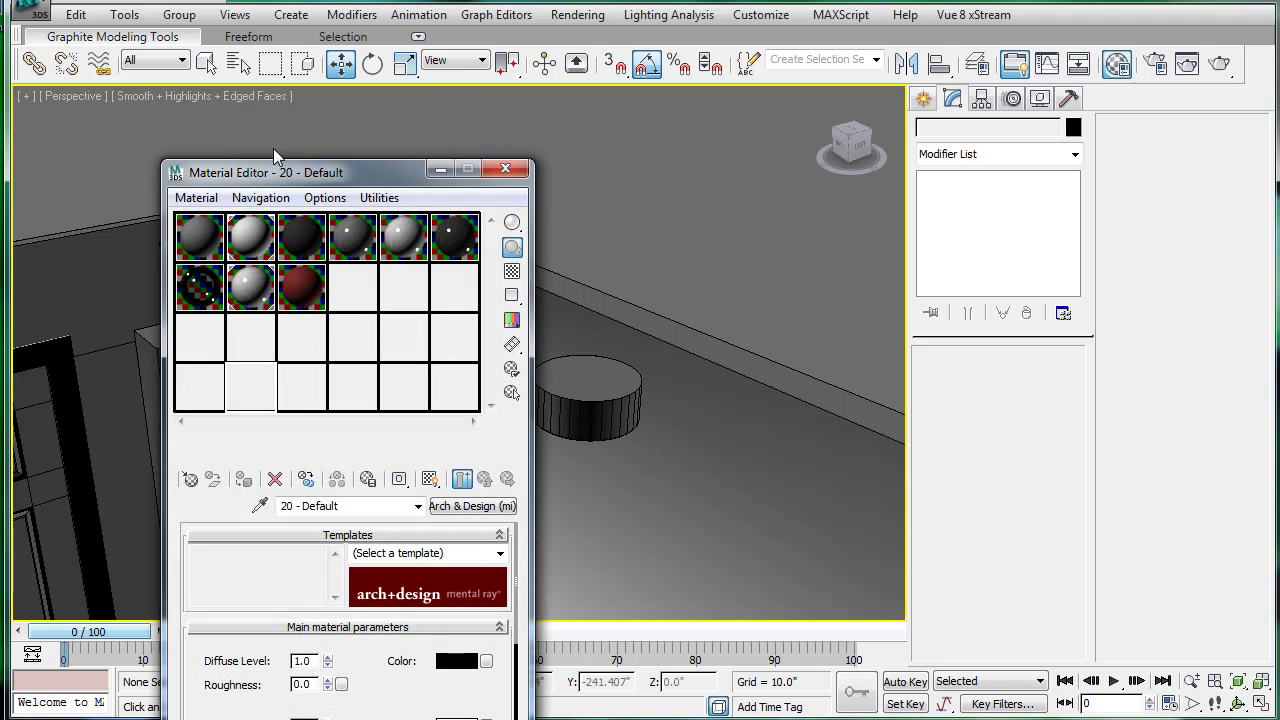
pyautogui.moveTo(277, 183); pyautogui.dragTo(599, 201)
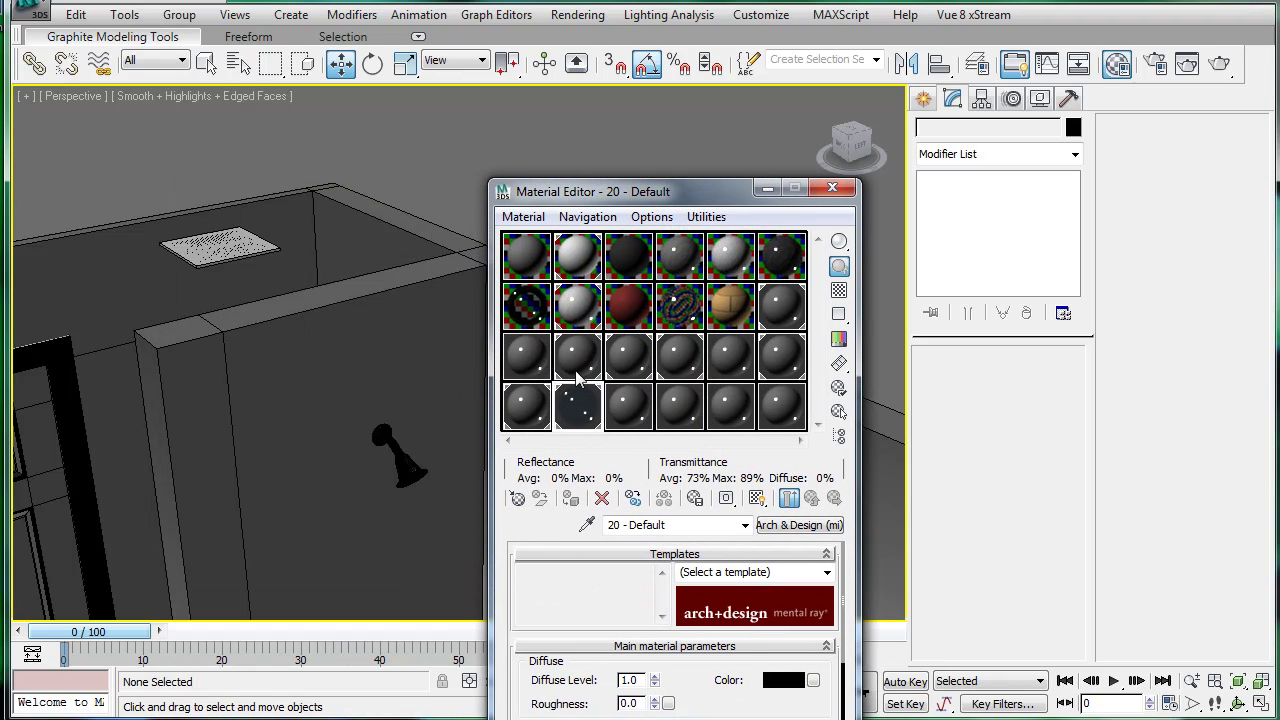
pyautogui.moveTo(578, 402); pyautogui.dragTo(408, 464)
pyautogui.click(833, 194)
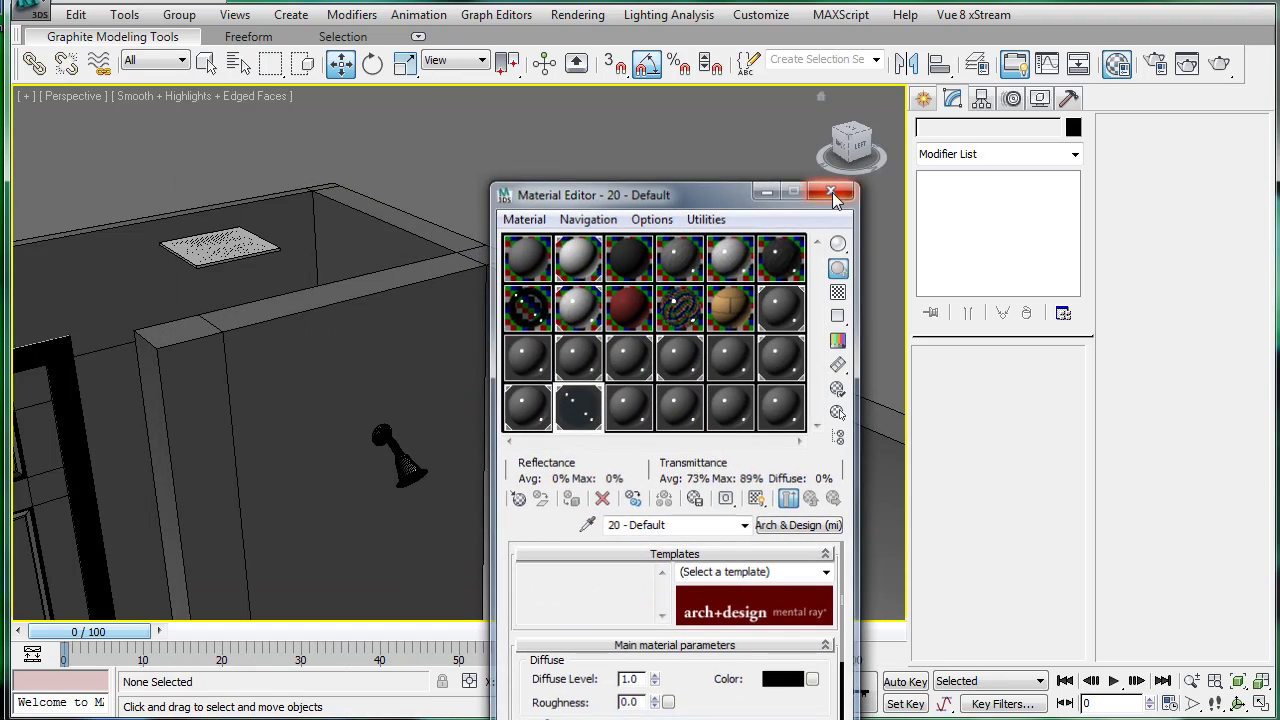
pyautogui.scroll(-5, 586, 232)
pyautogui.keyDown('alt'); pyautogui.moveTo(579, 320); pyautogui.dragTo(544, 386, button='middle'); pyautogui.keyUp('alt')
pyautogui.press('F4')
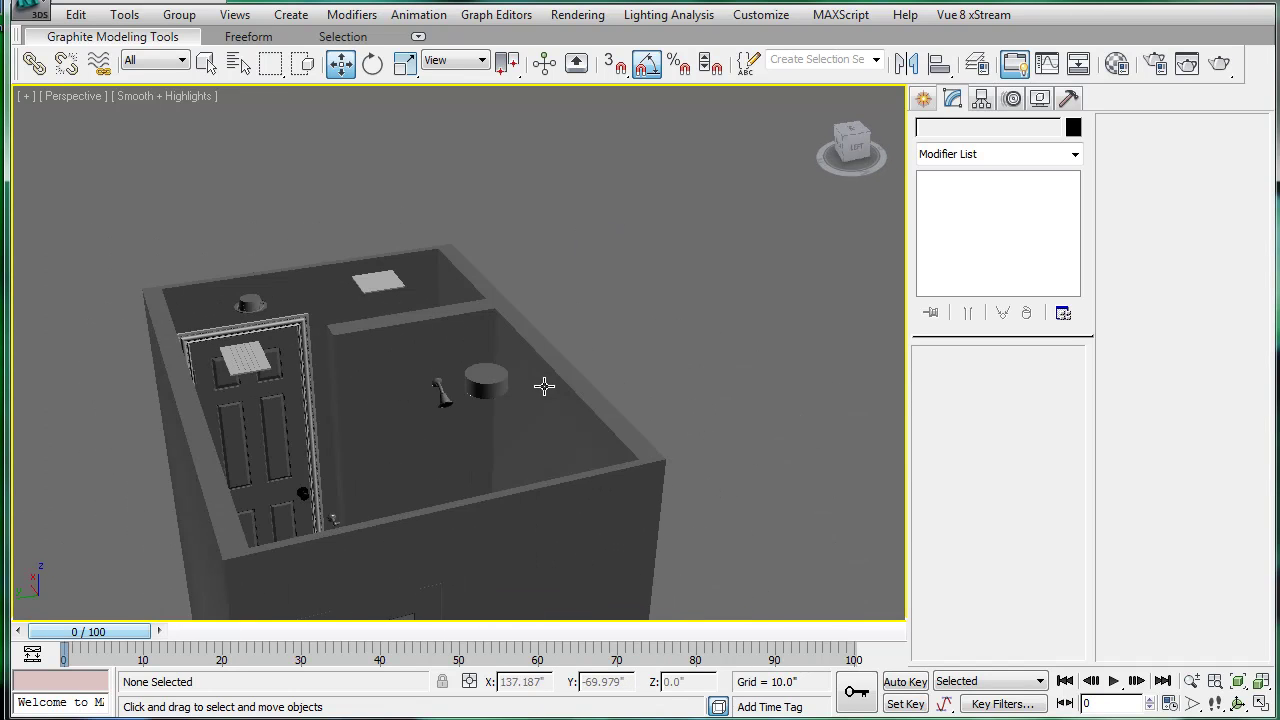
pyautogui.scroll(5, 544, 386)
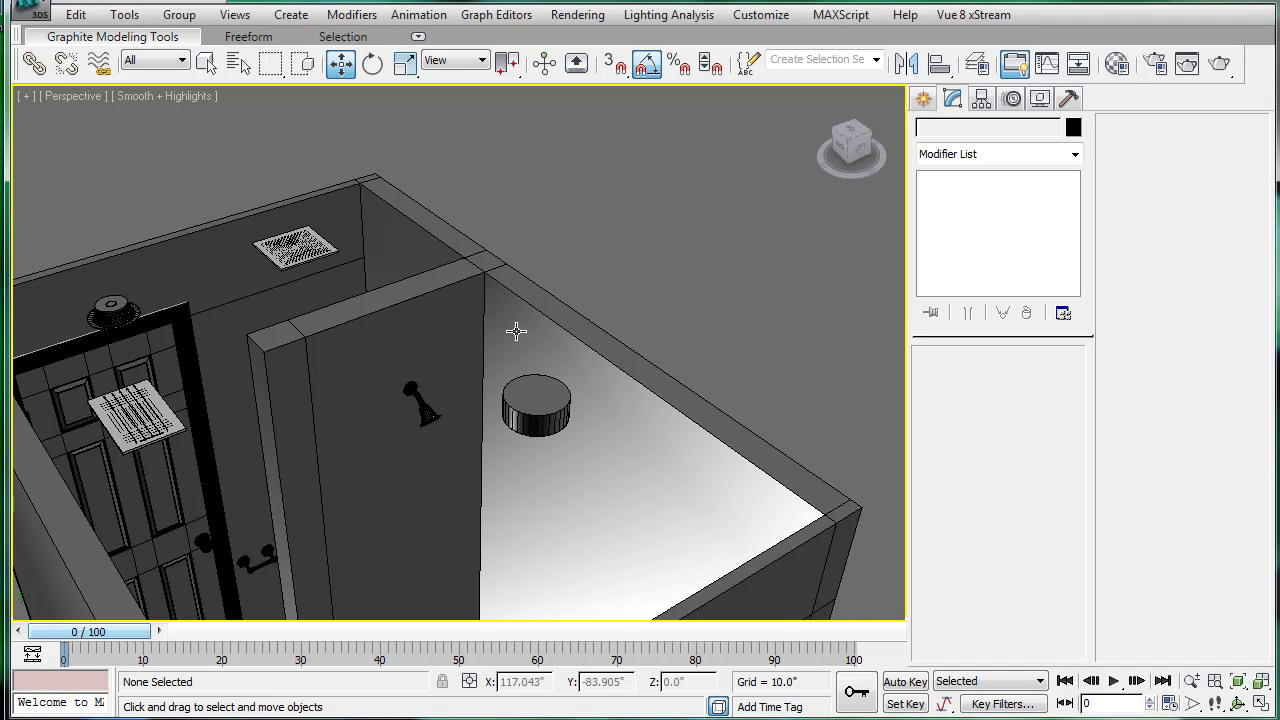
pyautogui.press('F4')
pyautogui.moveTo(525, 318); pyautogui.dragTo(560, 297, button='middle')
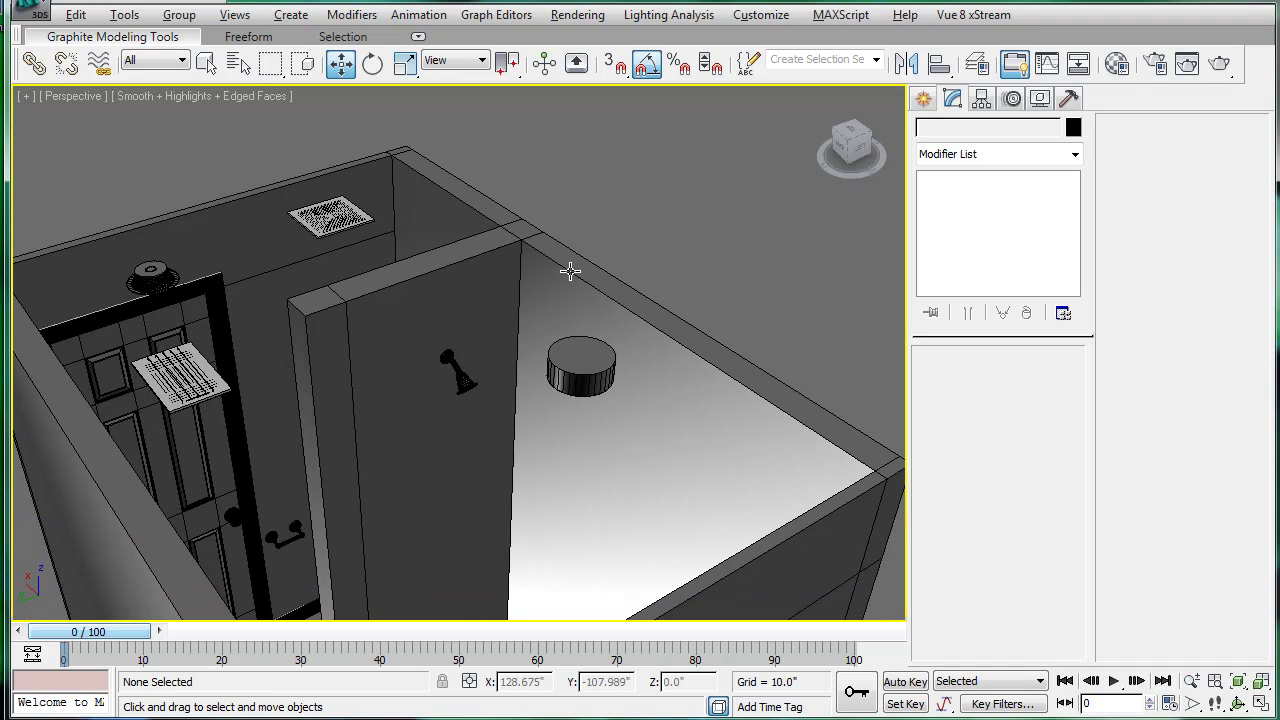
# Load the faucet handle photo P1000199.JPG from the bathroom tutorial folder as the front view's background image
pyautogui.hotkey('alt', 'w')
pyautogui.click(614, 208)
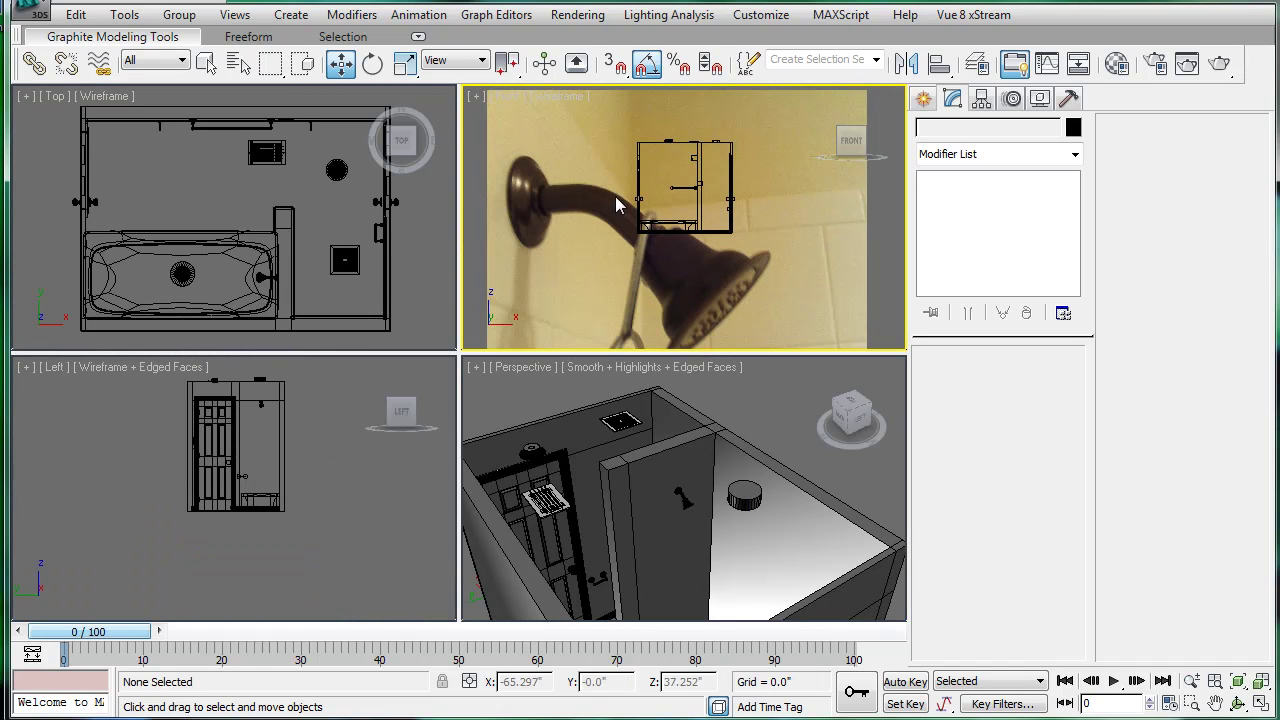
pyautogui.hotkey('alt', 'b')
pyautogui.click(516, 182)
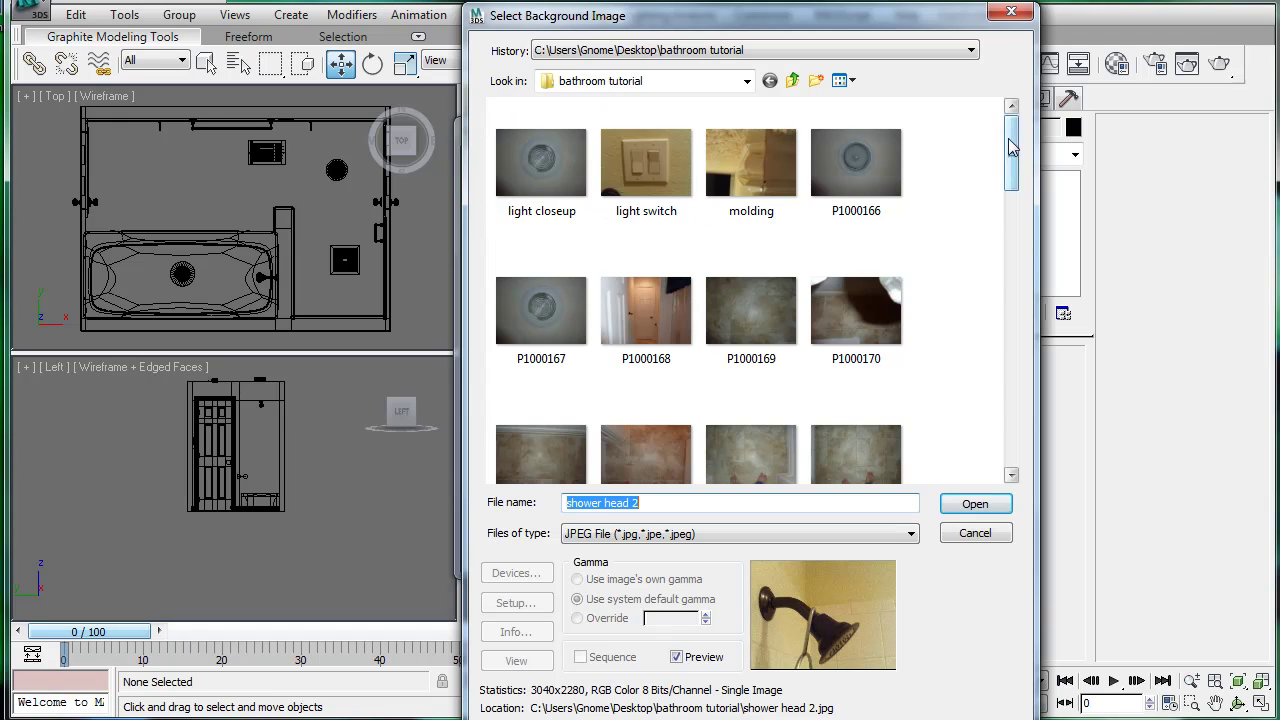
pyautogui.scroll(-3, 990, 341)
pyautogui.moveTo(990, 341); pyautogui.dragTo(1002, 405)
pyautogui.click(528, 236)
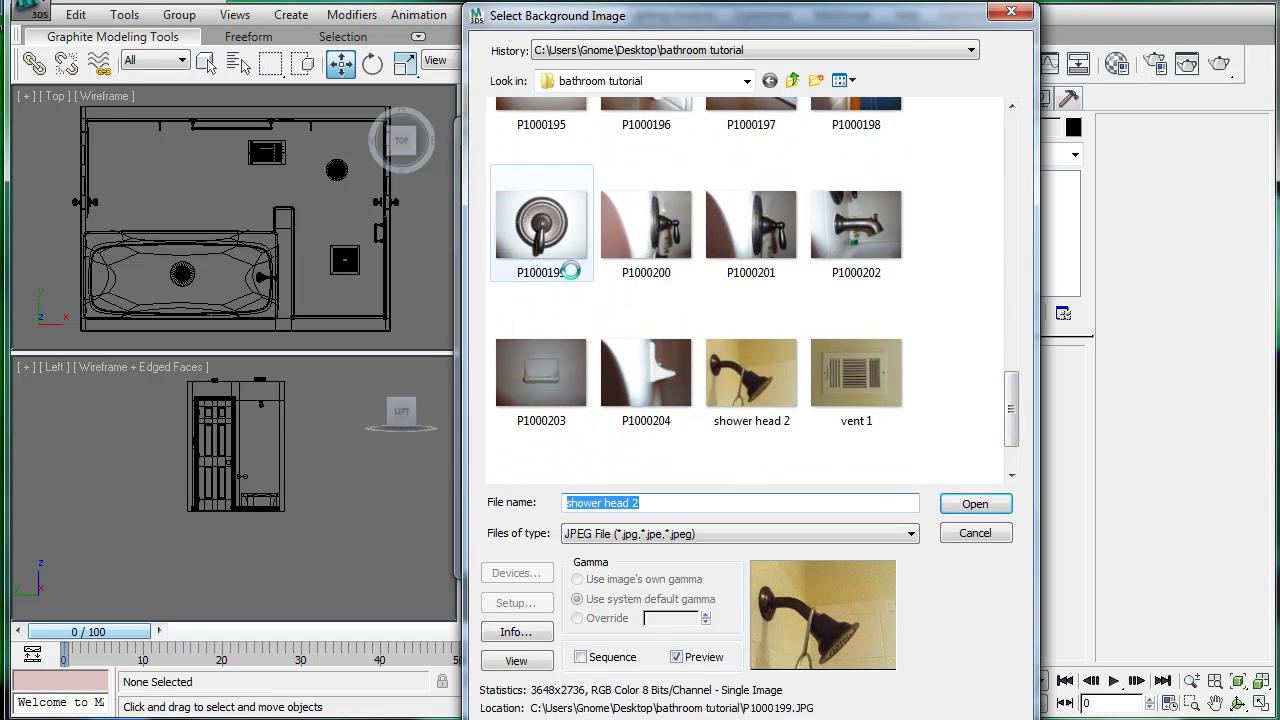
pyautogui.click(972, 504)
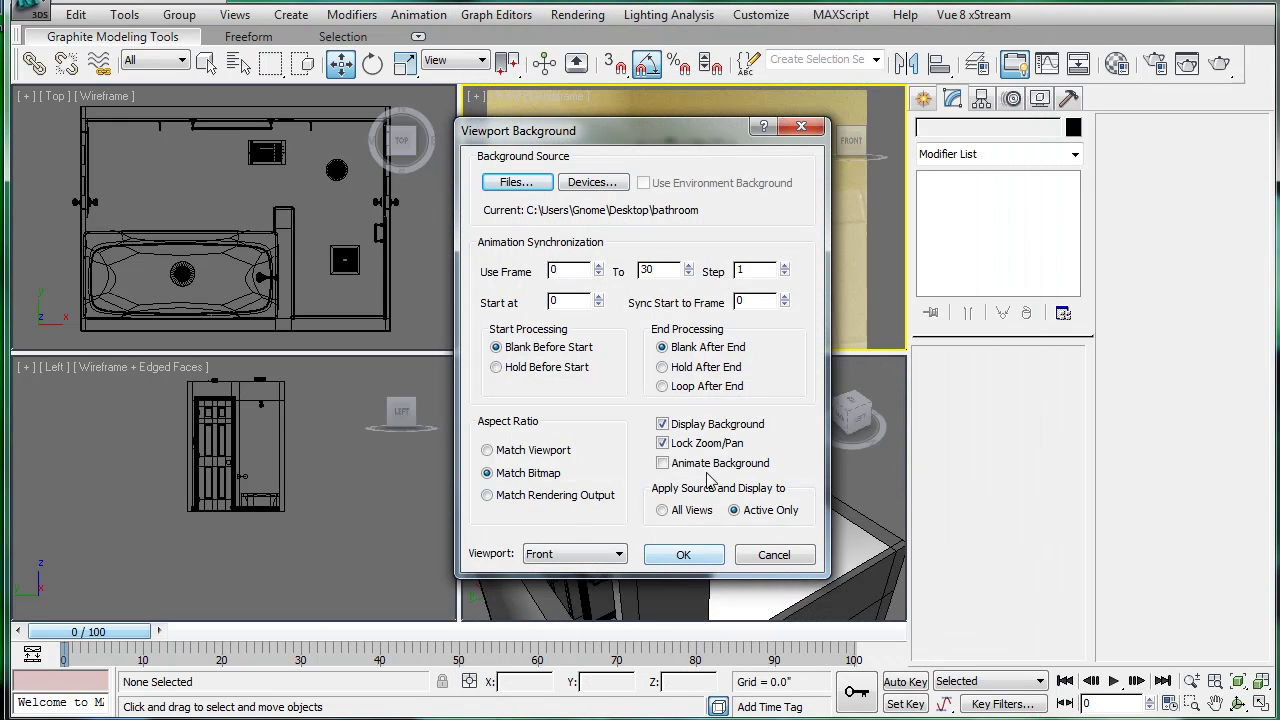
pyautogui.click(681, 554)
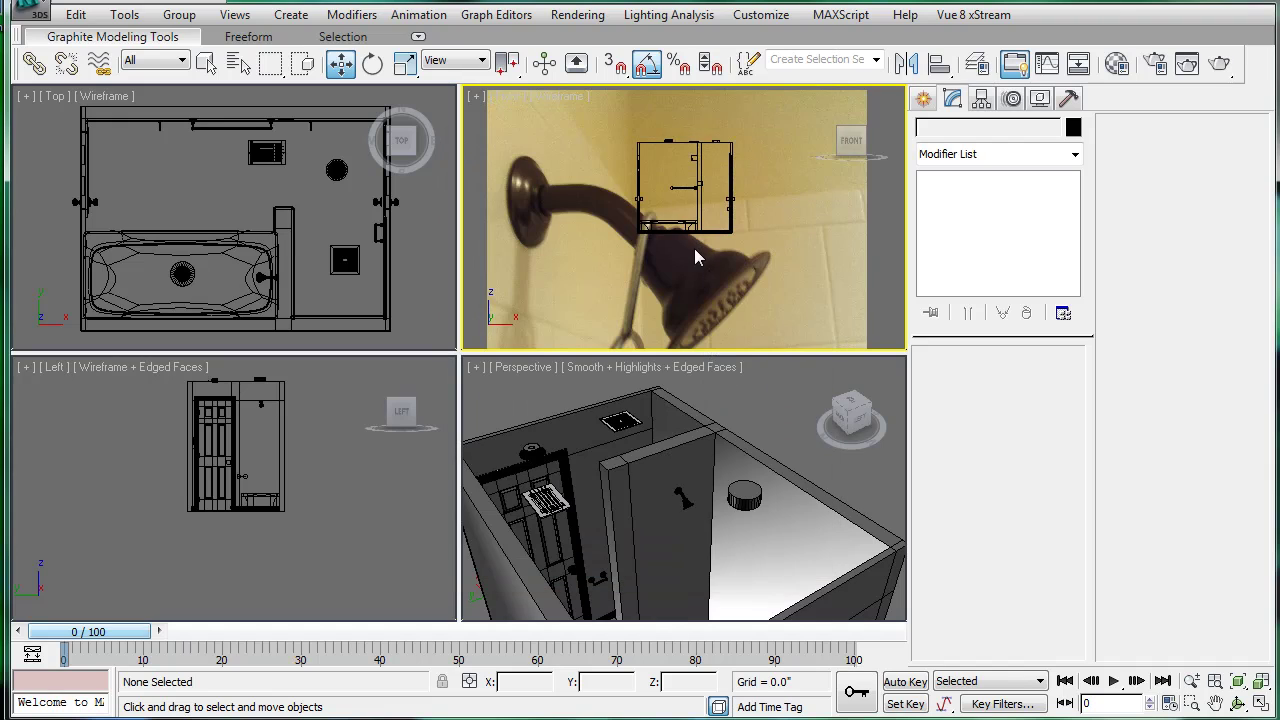
# Maximize the front view, and hide every object in the scene so only the faucet photo remains
pyautogui.moveTo(696, 249)
pyautogui.mouseDown(button='middle')
pyautogui.moveTo(705, 213)
pyautogui.moveTo(702, 226)
pyautogui.mouseUp(button='middle')
pyautogui.scroll(-1, 705, 213)
pyautogui.scroll(1, 702, 226)
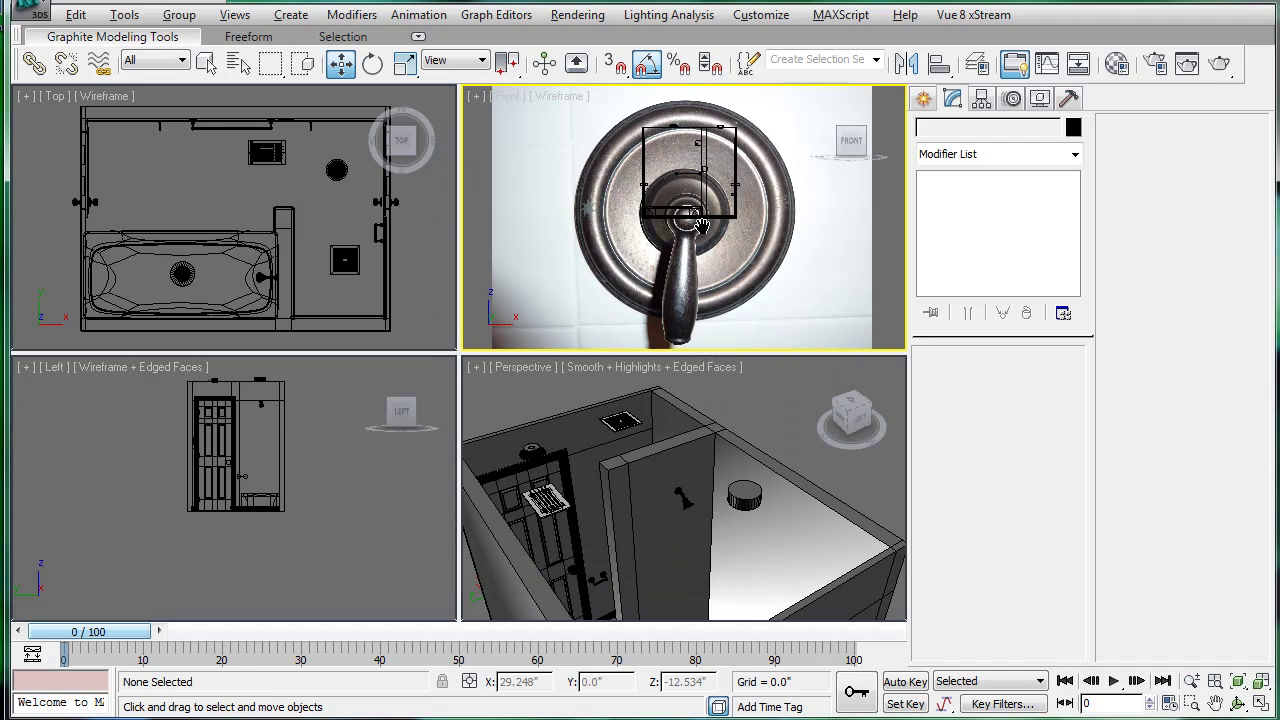
pyautogui.hotkey('alt', 'w')
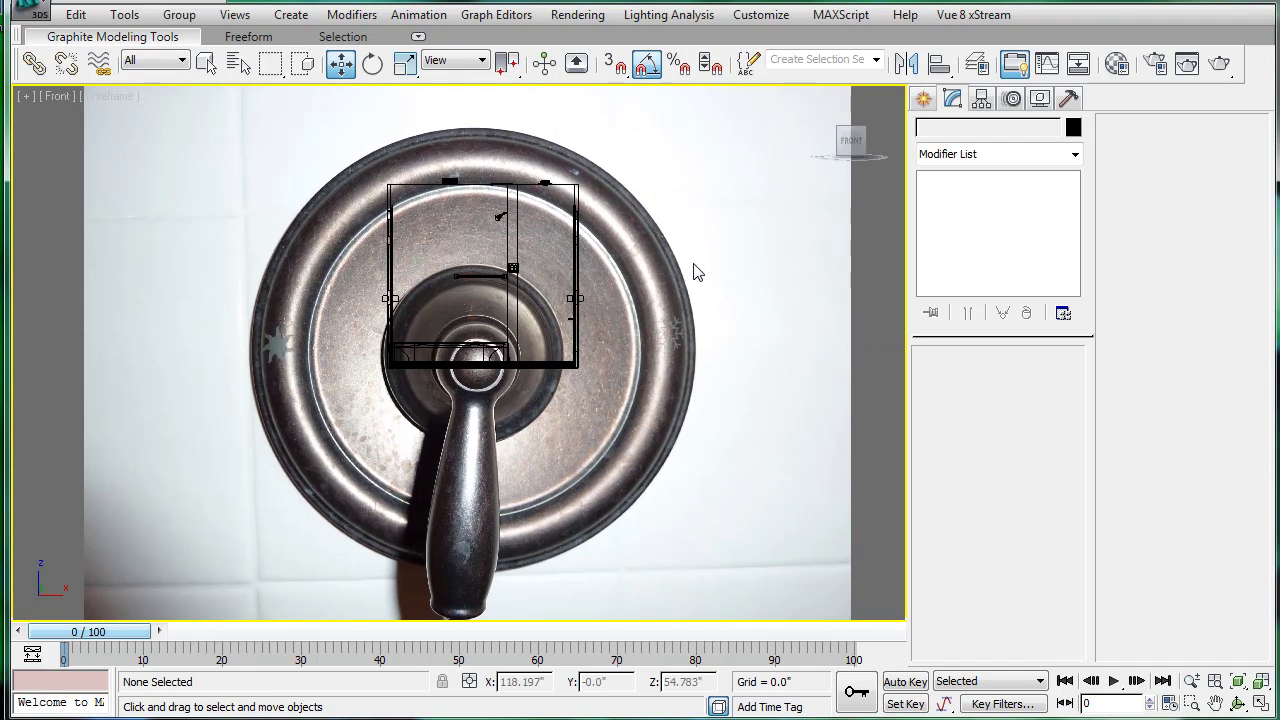
pyautogui.hotkey('ctrl', 'a')
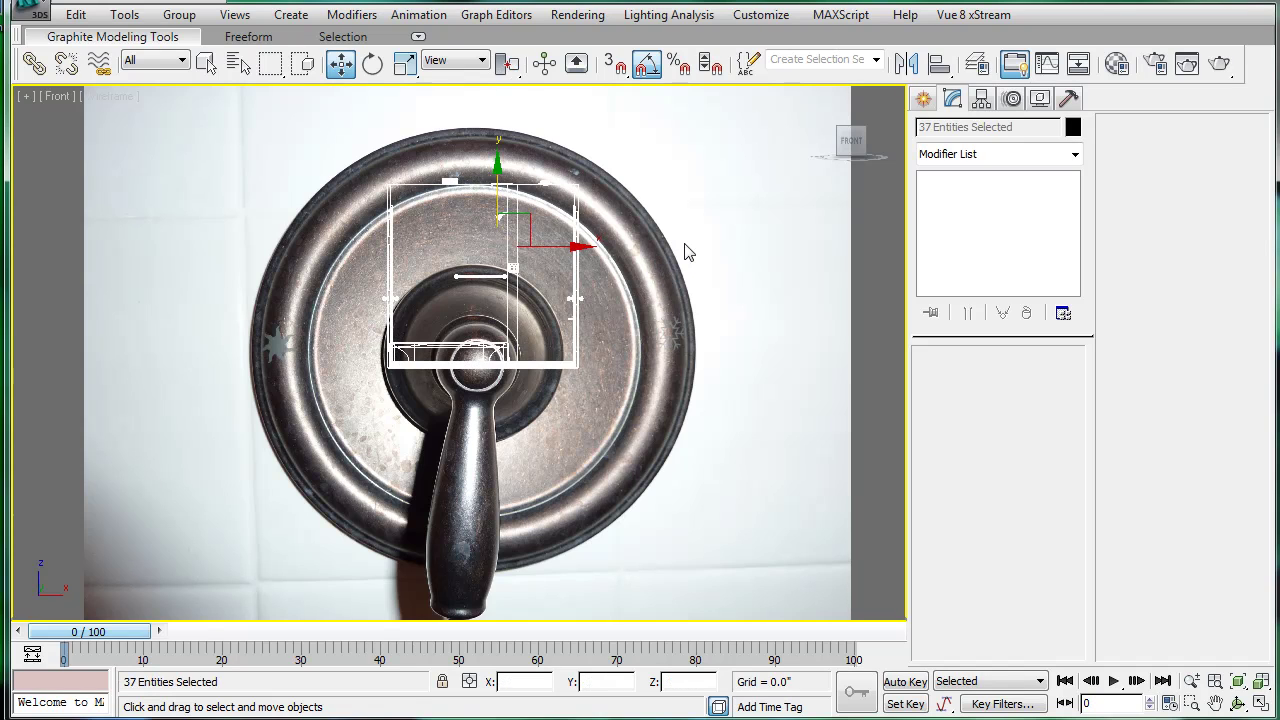
pyautogui.rightClick(650, 320)
pyautogui.moveTo(700, 163)
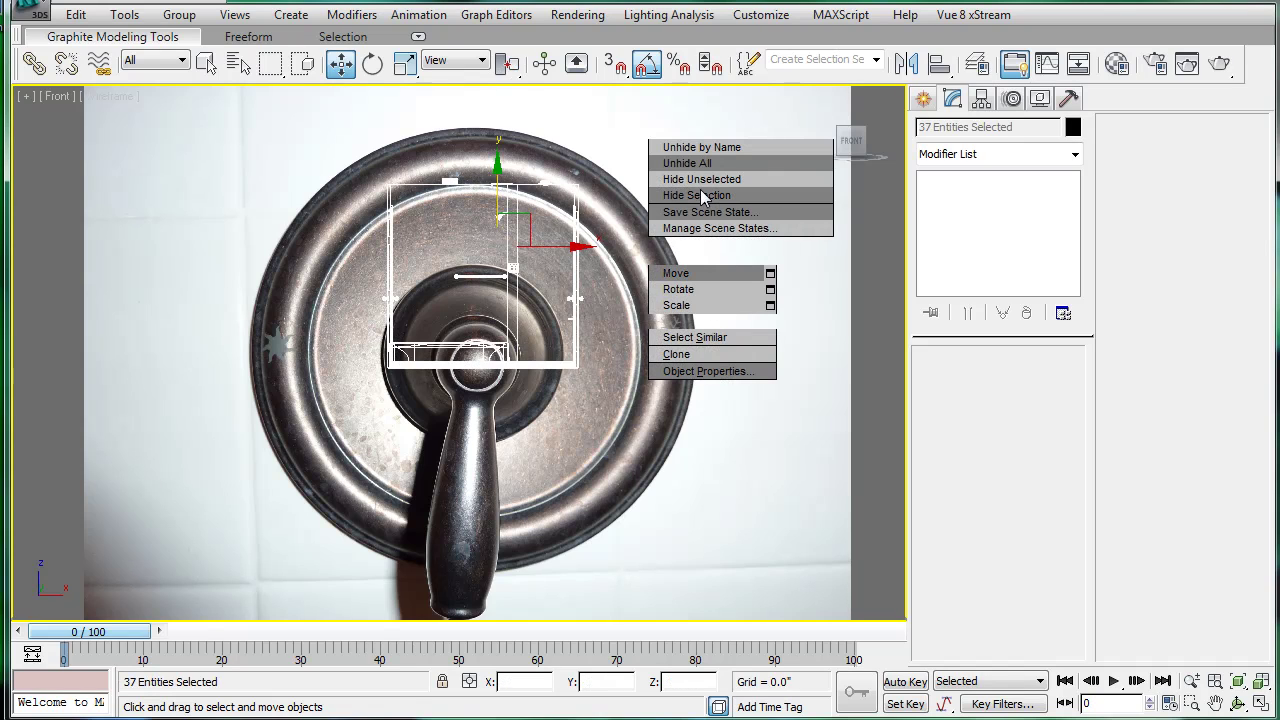
pyautogui.click(705, 197)
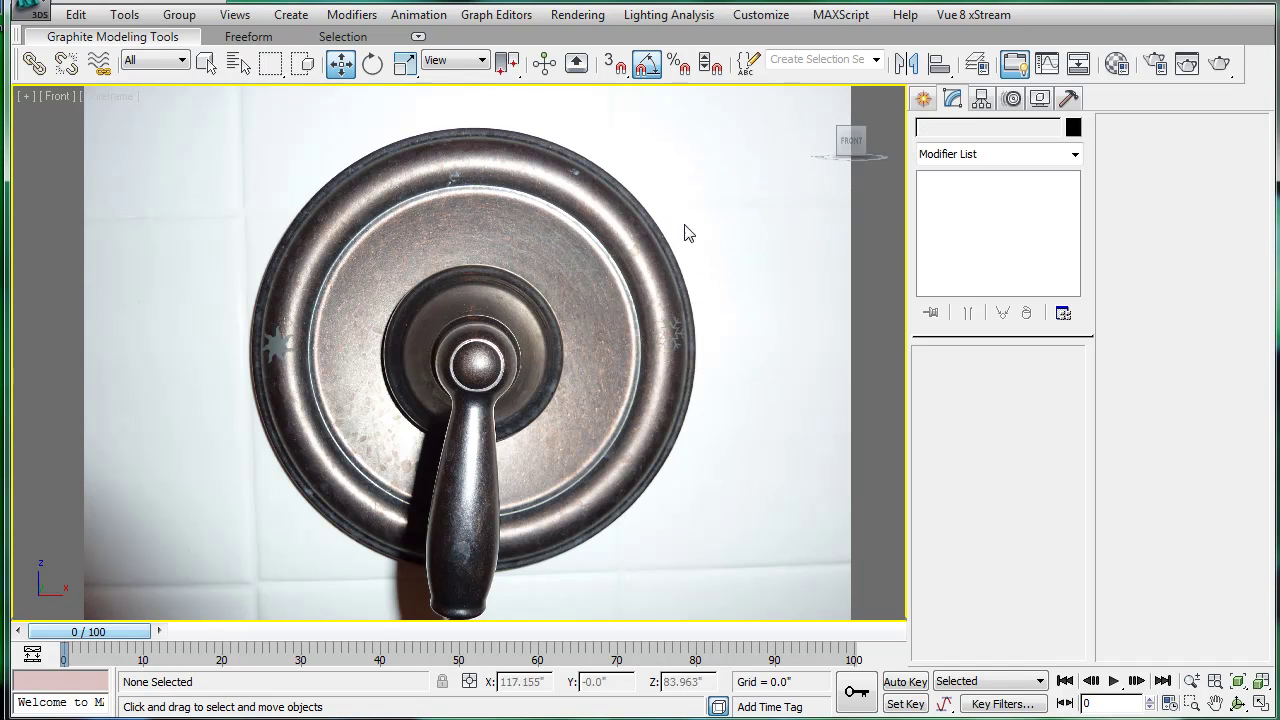
# Draw a cylinder about 113" in radius and 9" high over the faucet's round plate, and shift it slightly to center it
pyautogui.click(923, 98)
pyautogui.click(960, 269)
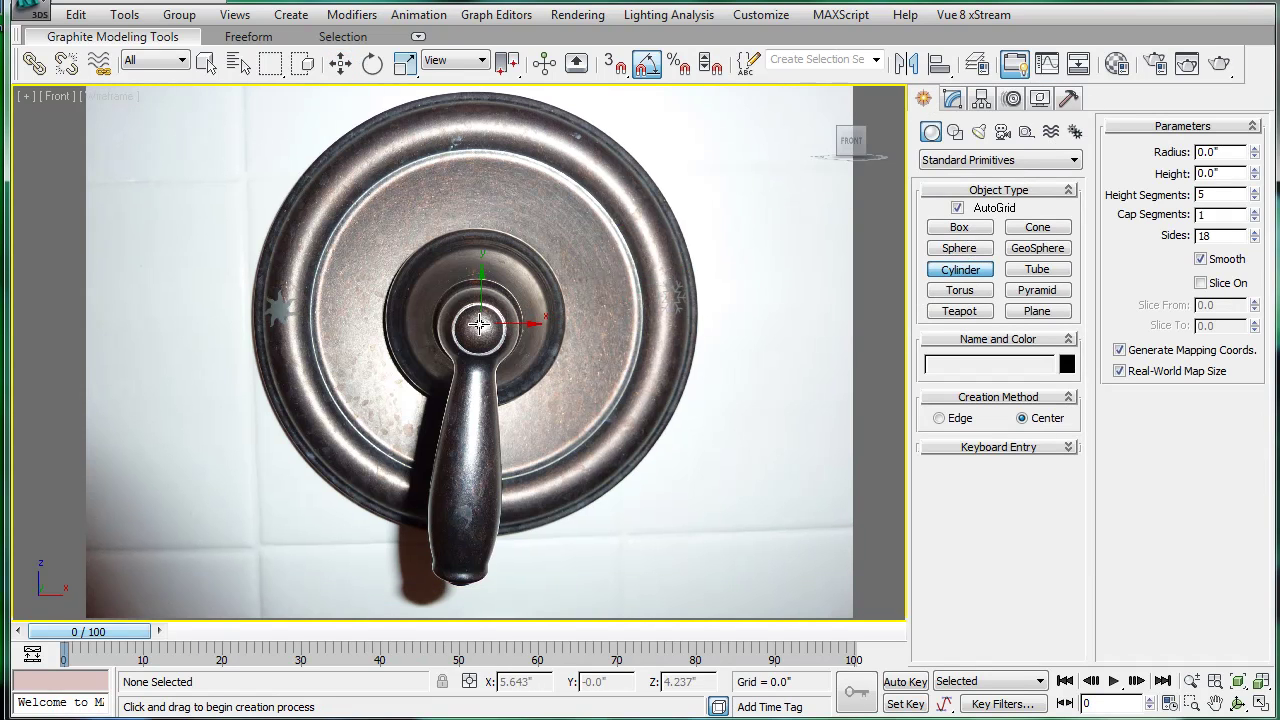
pyautogui.moveTo(478, 326); pyautogui.dragTo(532, 536)
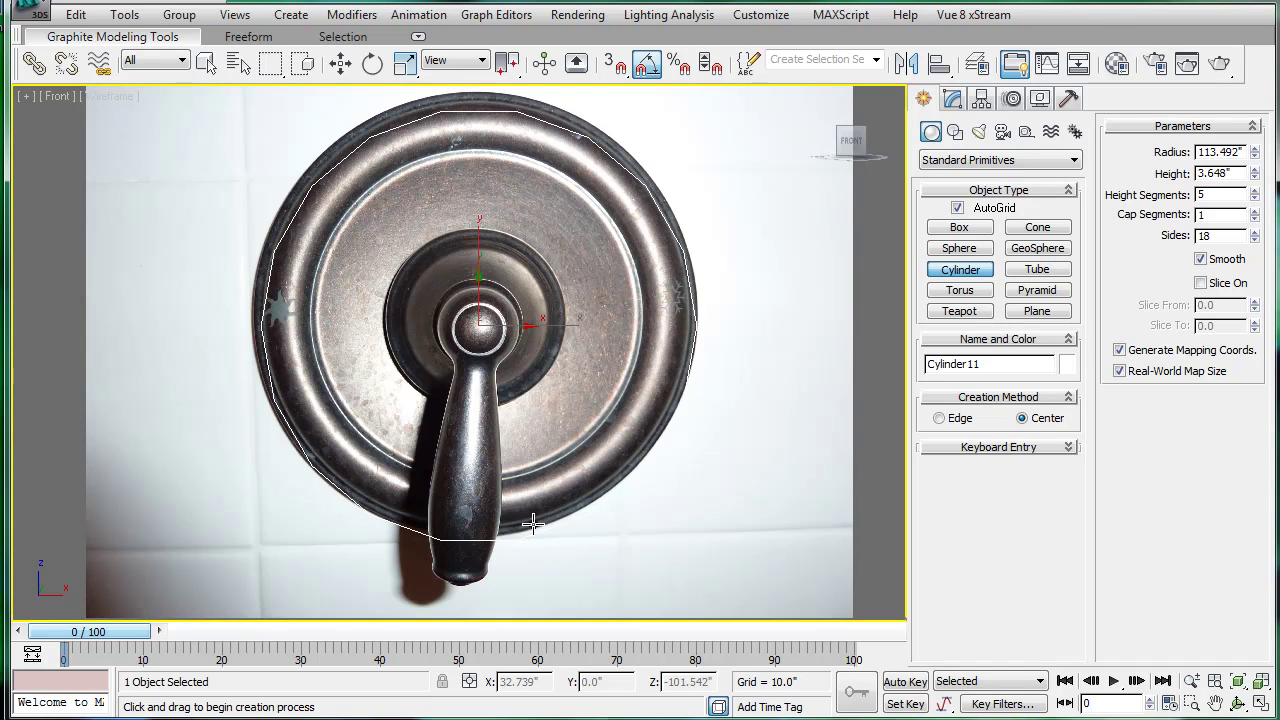
pyautogui.click(534, 523)
pyautogui.moveTo(520, 378); pyautogui.dragTo(519, 391, button='middle')
pyautogui.press('w')
pyautogui.moveTo(505, 310); pyautogui.dragTo(501, 302)
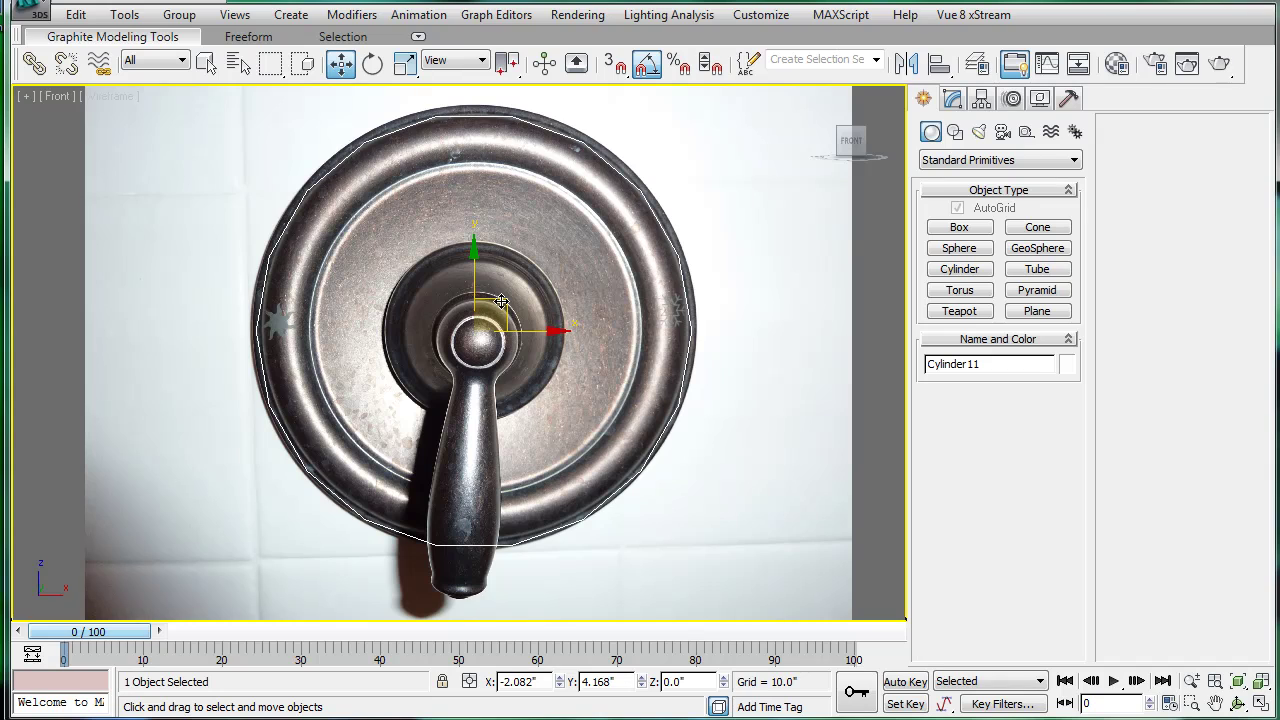
# Set the cylinder's radius to 116.919" to match the plate's outer edge, and its sides to 59
pyautogui.click(952, 99)
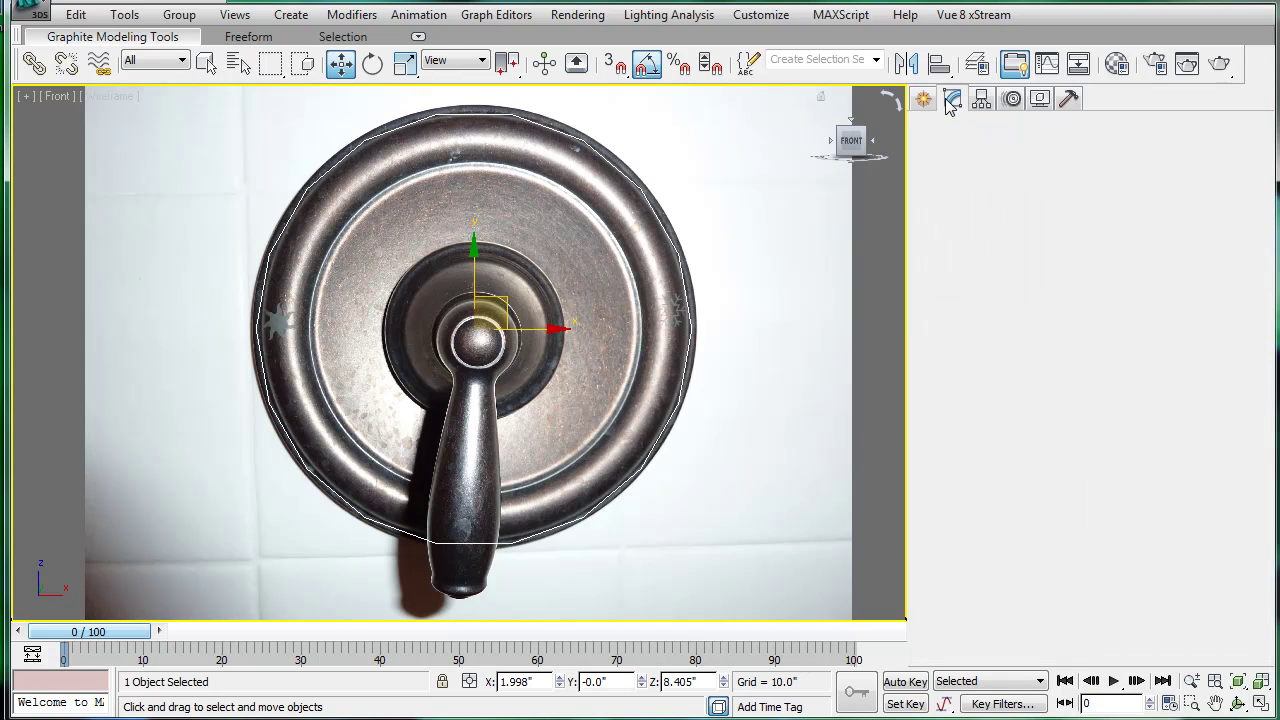
pyautogui.moveTo(1070, 389); pyautogui.dragTo(1070, 393)
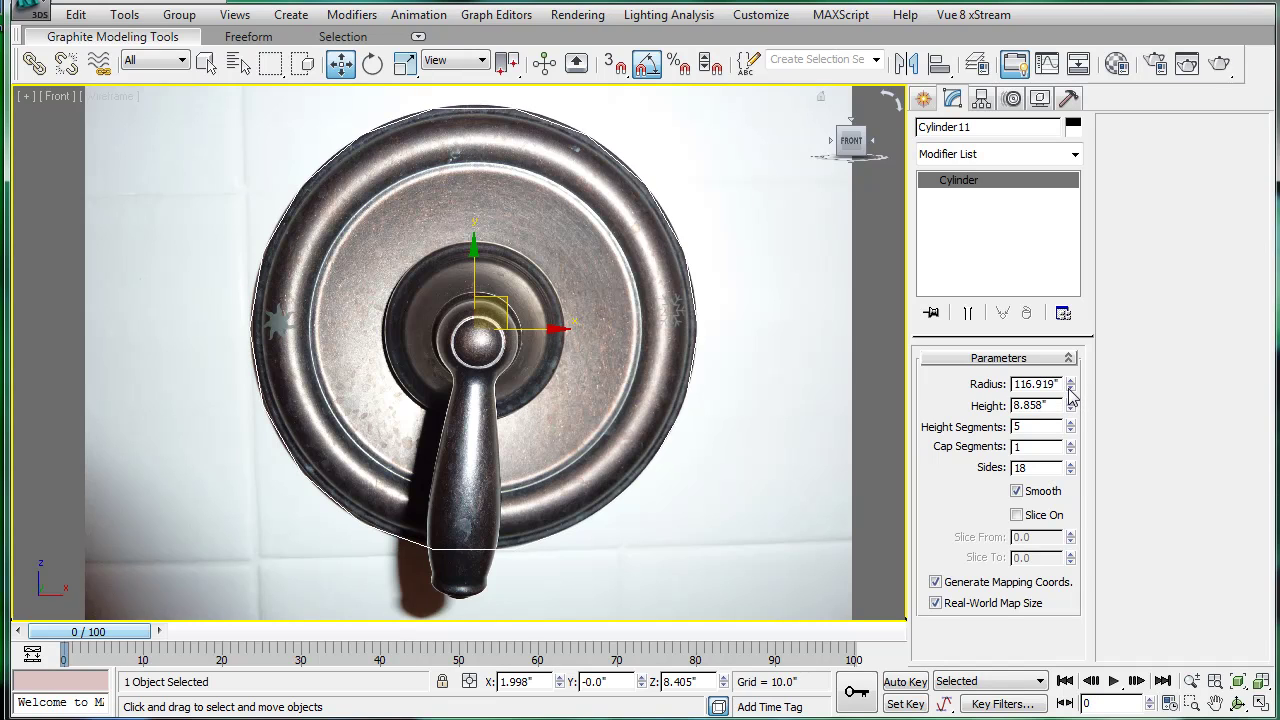
pyautogui.moveTo(1072, 472); pyautogui.dragTo(1064, 179)
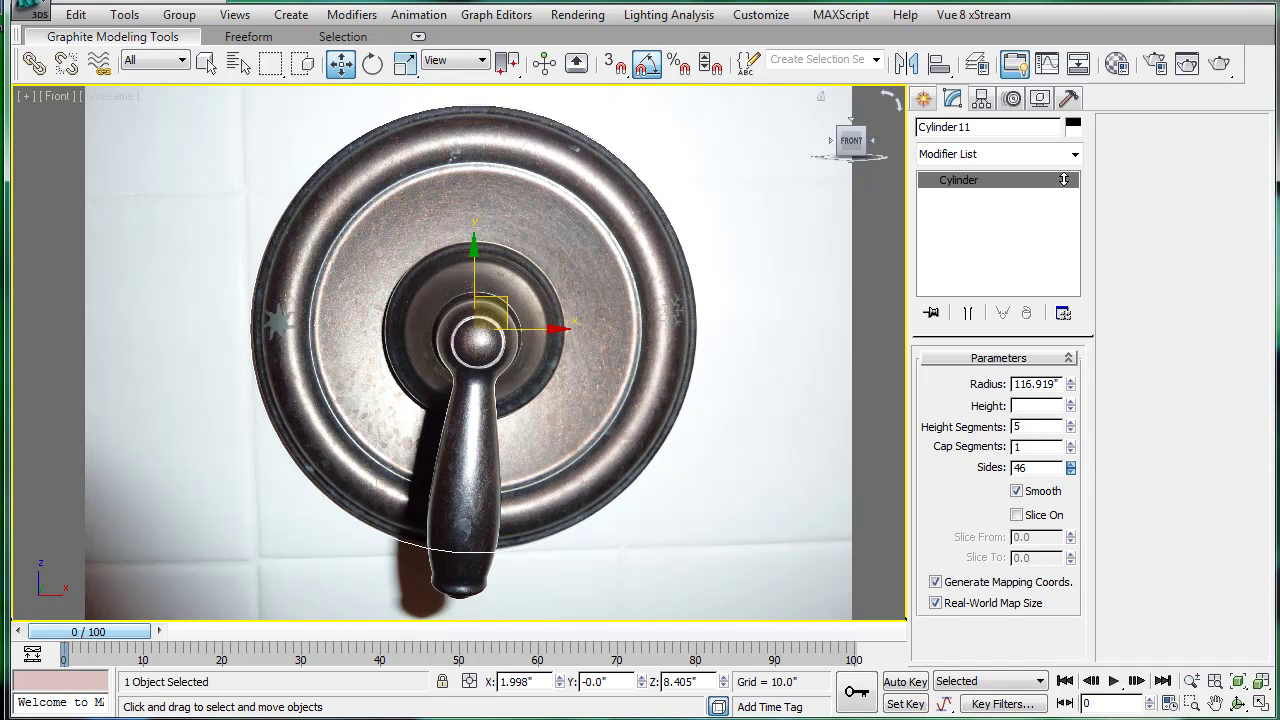
pyautogui.moveTo(1050, 52); pyautogui.dragTo(1048, 48)
# Convert the cylinder to an Editable Poly
pyautogui.moveTo(617, 242); pyautogui.dragTo(625, 298, button='middle')
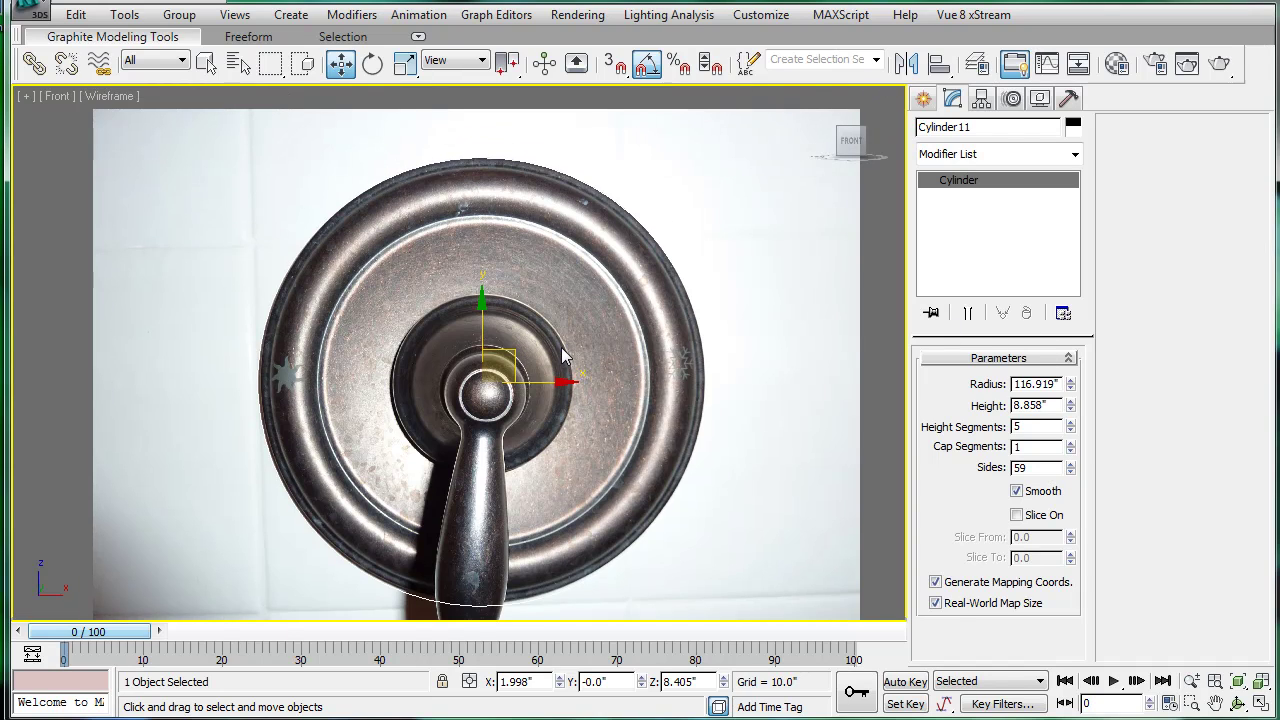
pyautogui.moveTo(562, 355); pyautogui.dragTo(537, 346, button='middle')
pyautogui.hotkey('ctrl', 'e')
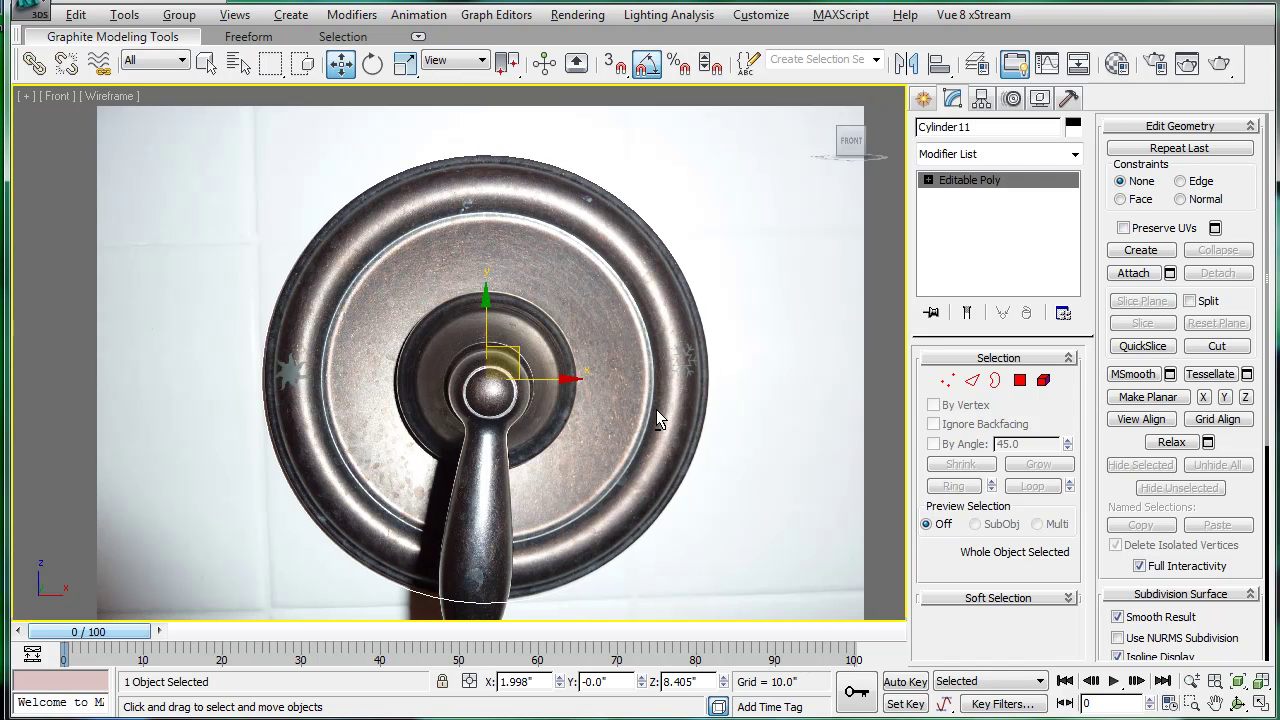
# Undo the cylinder's Editable Poly conversion, and set its height segments to 1 and its height to 3.1"
pyautogui.hotkey('alt', 'w')
pyautogui.keyDown('alt'); pyautogui.moveTo(639, 409); pyautogui.dragTo(871, 455, button='middle'); pyautogui.keyUp('alt')
pyautogui.hotkey('ctrl', 'z')
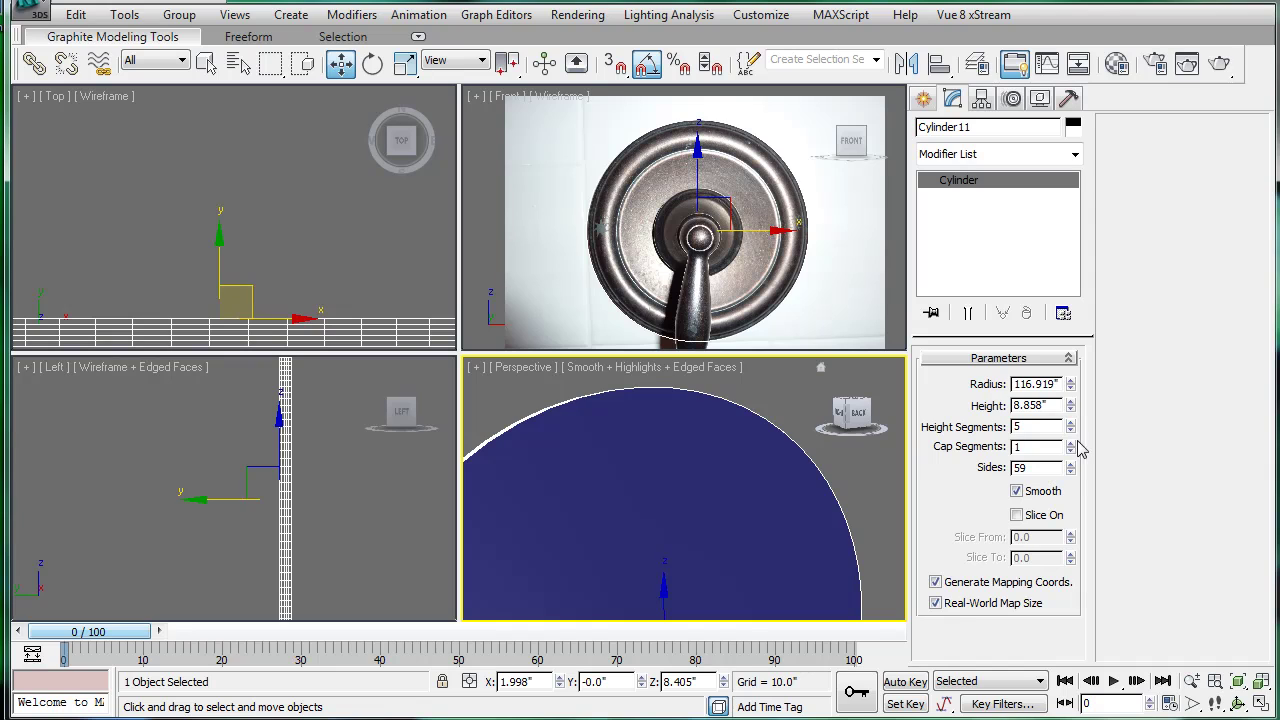
pyautogui.moveTo(1072, 427); pyautogui.dragTo(1048, 581)
pyautogui.keyDown('alt'); pyautogui.moveTo(749, 453); pyautogui.dragTo(556, 530, button='middle'); pyautogui.keyUp('alt')
pyautogui.moveTo(1071, 405); pyautogui.dragTo(1048, 472)
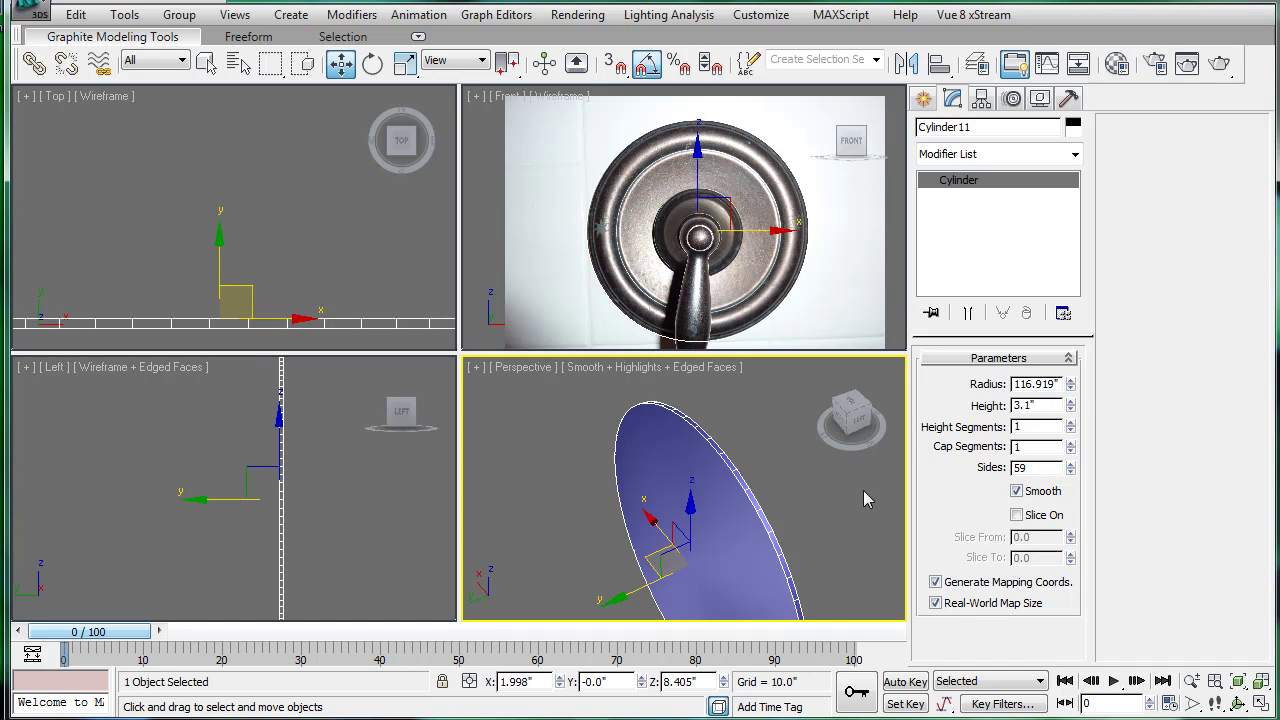
# Convert the cylinder to an Editable Poly and select its front cap polygon
pyautogui.rightClick(797, 500)
pyautogui.click(1000, 371)
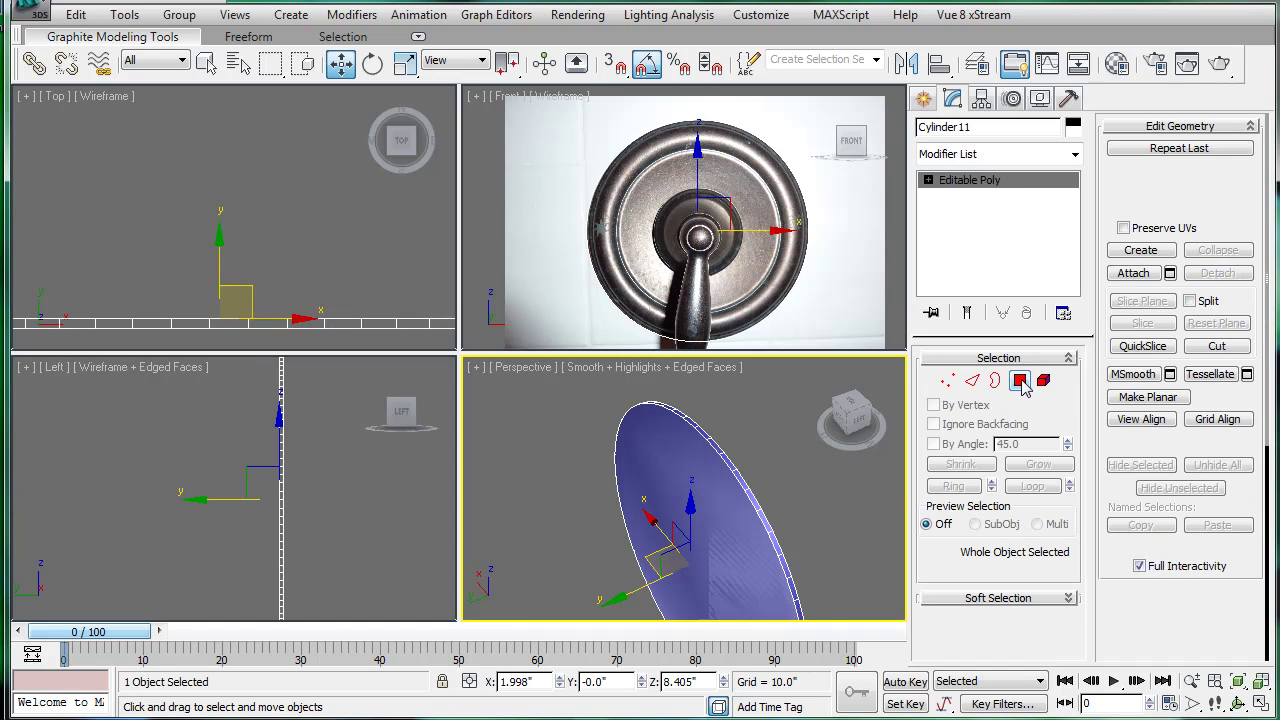
pyautogui.press('4')
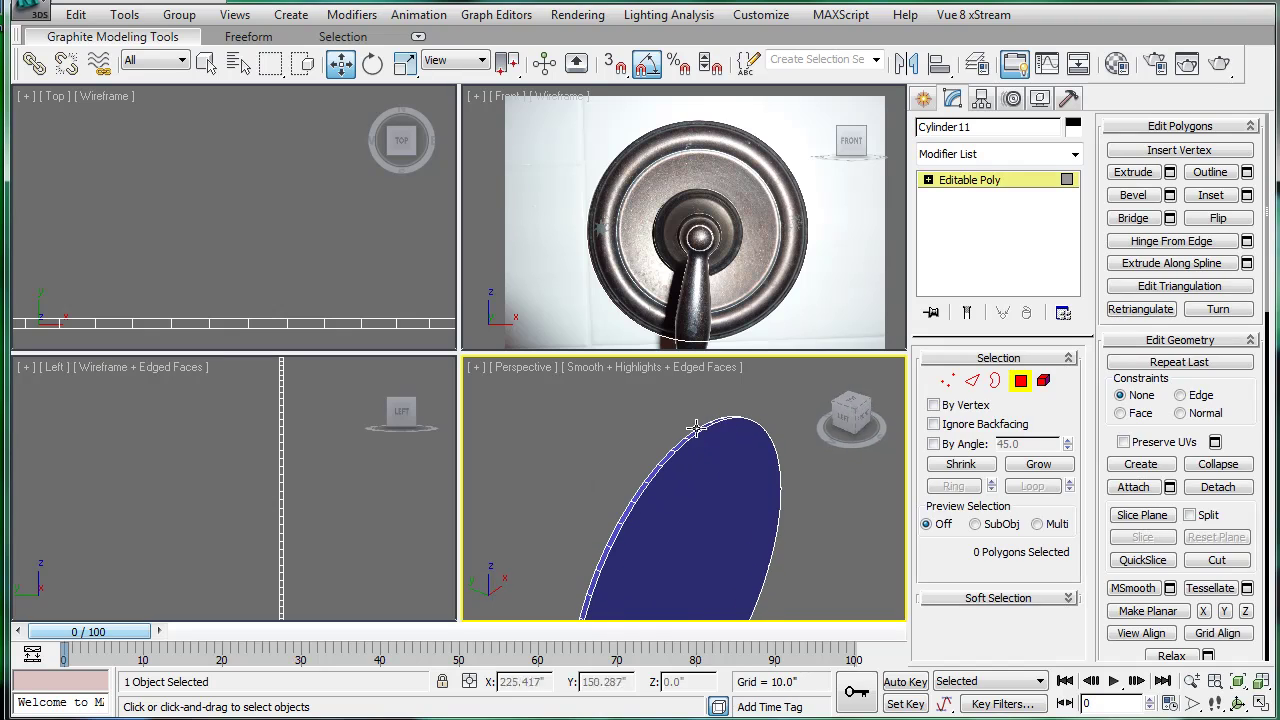
pyautogui.click(688, 488)
# Bevel the front cap in successive rings to form the plate's rounded outer rim as in the photo
pyautogui.click(1133, 195)
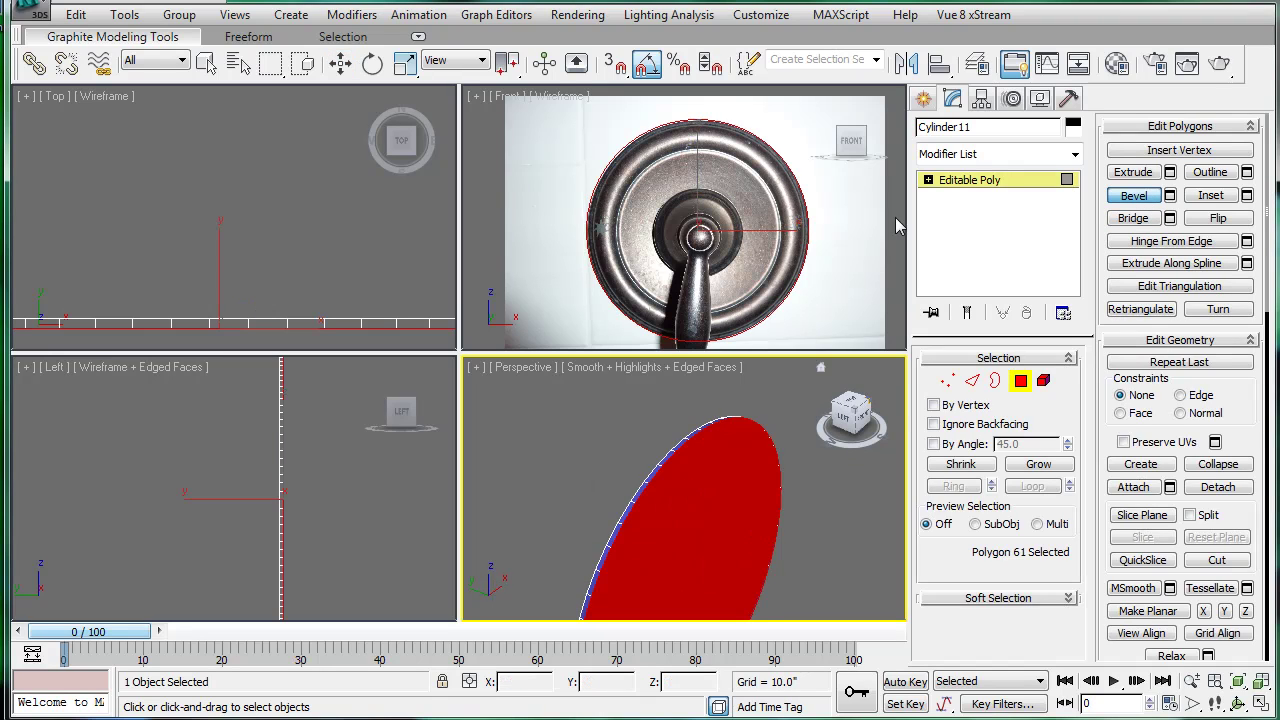
pyautogui.scroll(3, 719, 199)
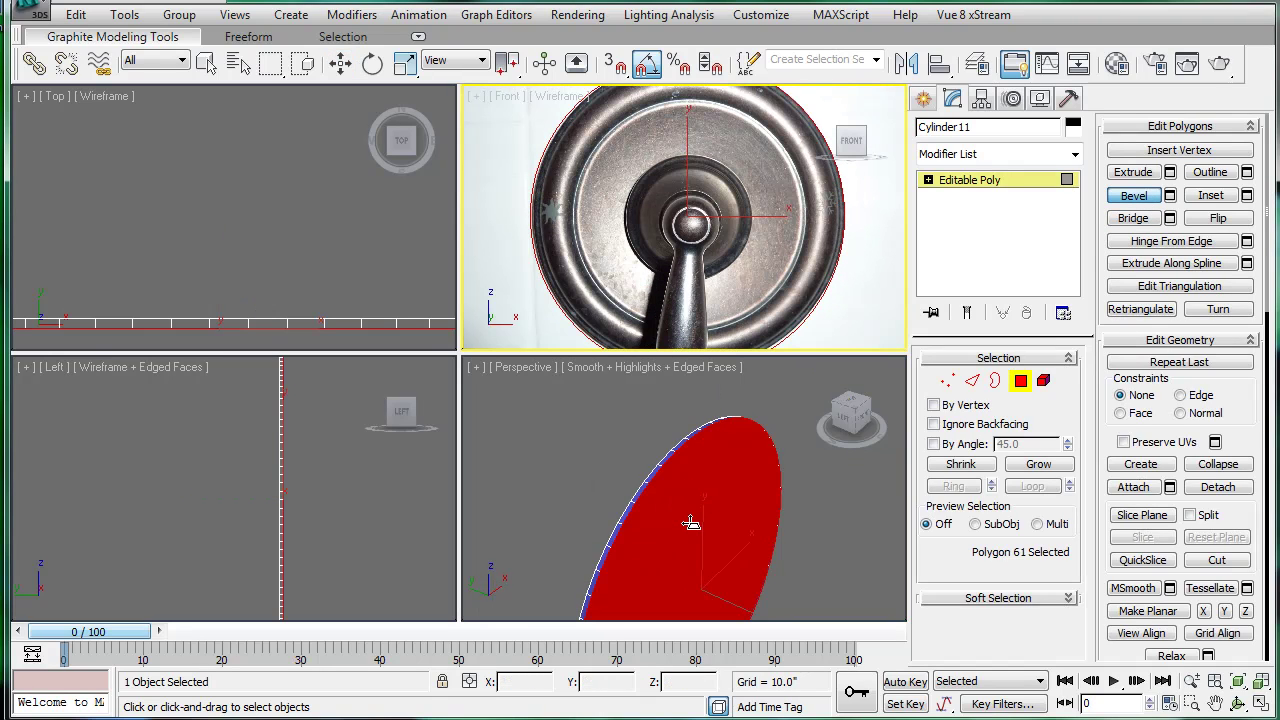
pyautogui.moveTo(696, 518); pyautogui.dragTo(705, 597)
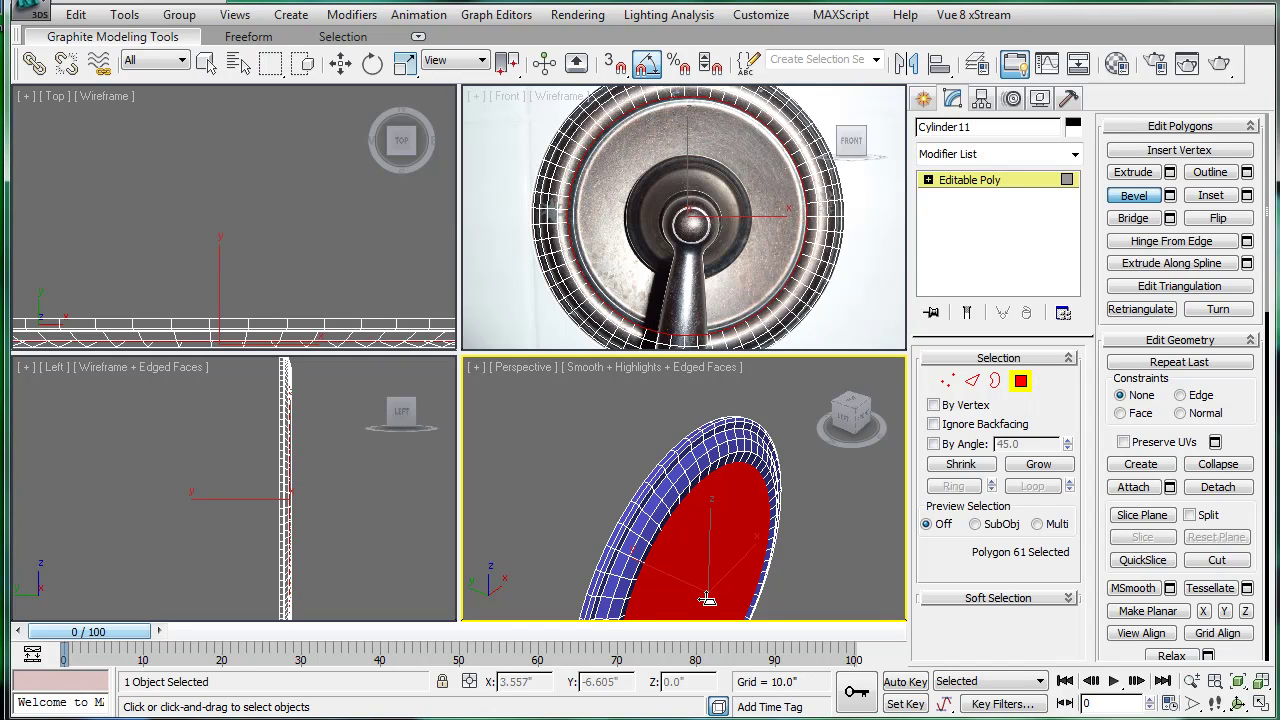
pyautogui.click(707, 598)
# Bevel the cap further inward to shape the thin ring inside the rim, undoing the last bevel
pyautogui.moveTo(726, 530); pyautogui.dragTo(721, 487, button='middle')
pyautogui.scroll(3, 719, 490)
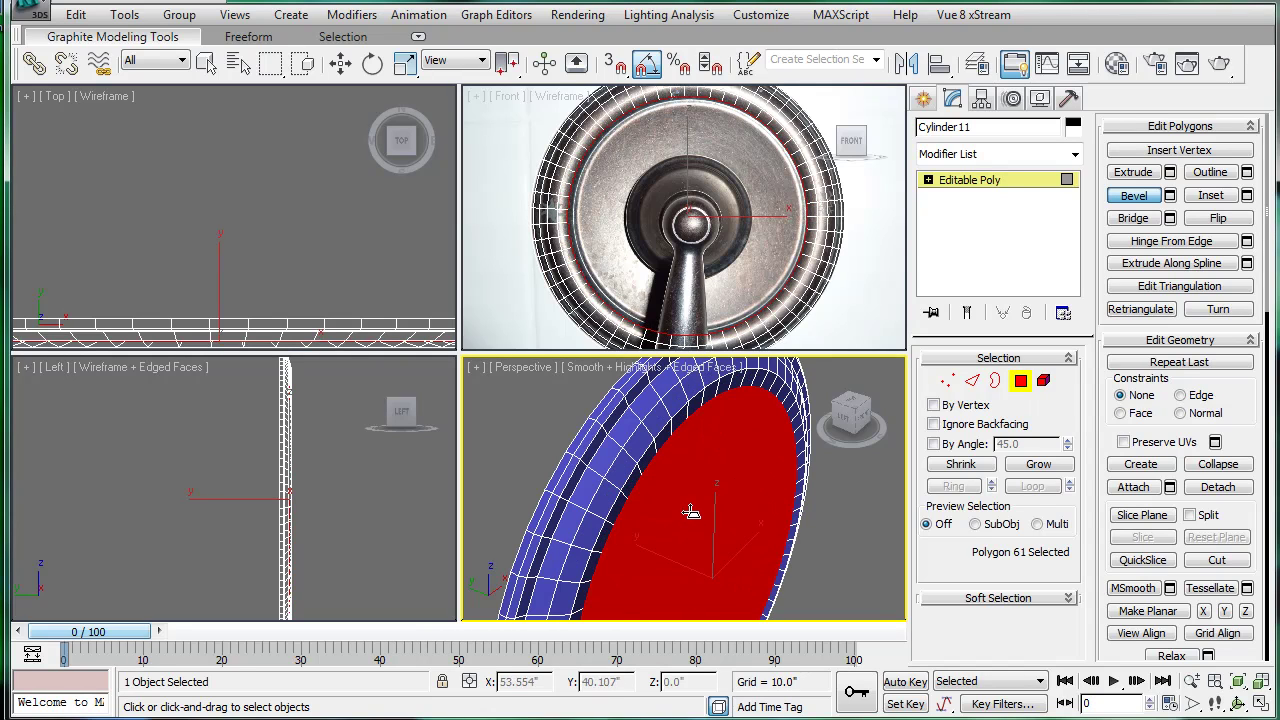
pyautogui.moveTo(690, 512)
pyautogui.mouseDown()
pyautogui.moveTo(698, 567)
pyautogui.moveTo(697, 511)
pyautogui.mouseUp()
pyautogui.click(697, 511)
pyautogui.hotkey('ctrl', 'z')
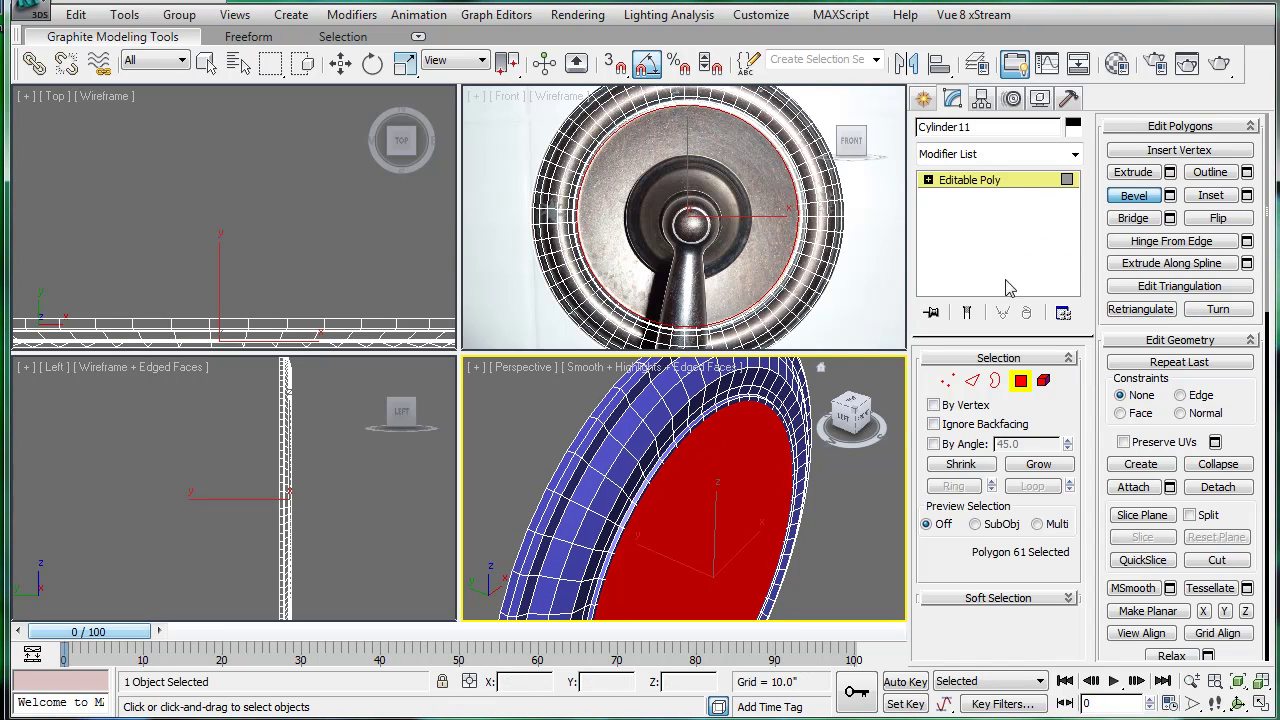
# Inset the cap to the outline of the central hub, and bevel it outward into a stepped, tapering cone
pyautogui.click(1220, 197)
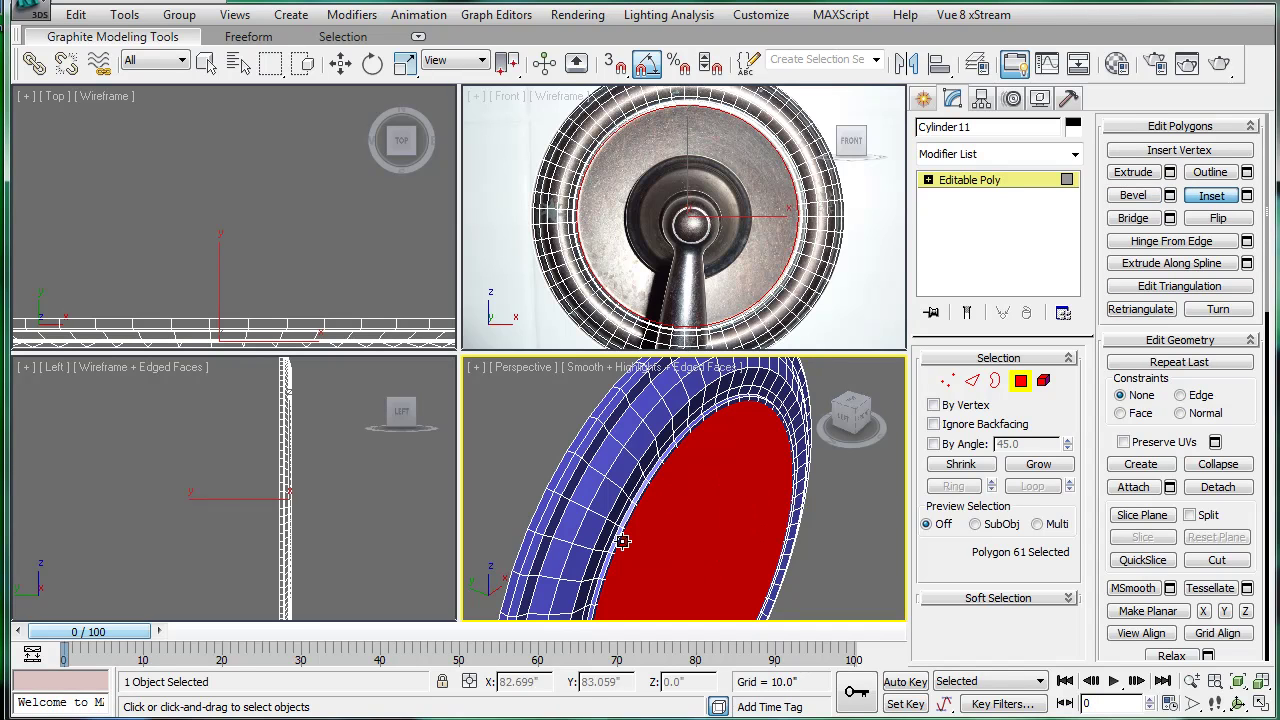
pyautogui.moveTo(715, 505); pyautogui.dragTo(714, 592)
pyautogui.click(1133, 195)
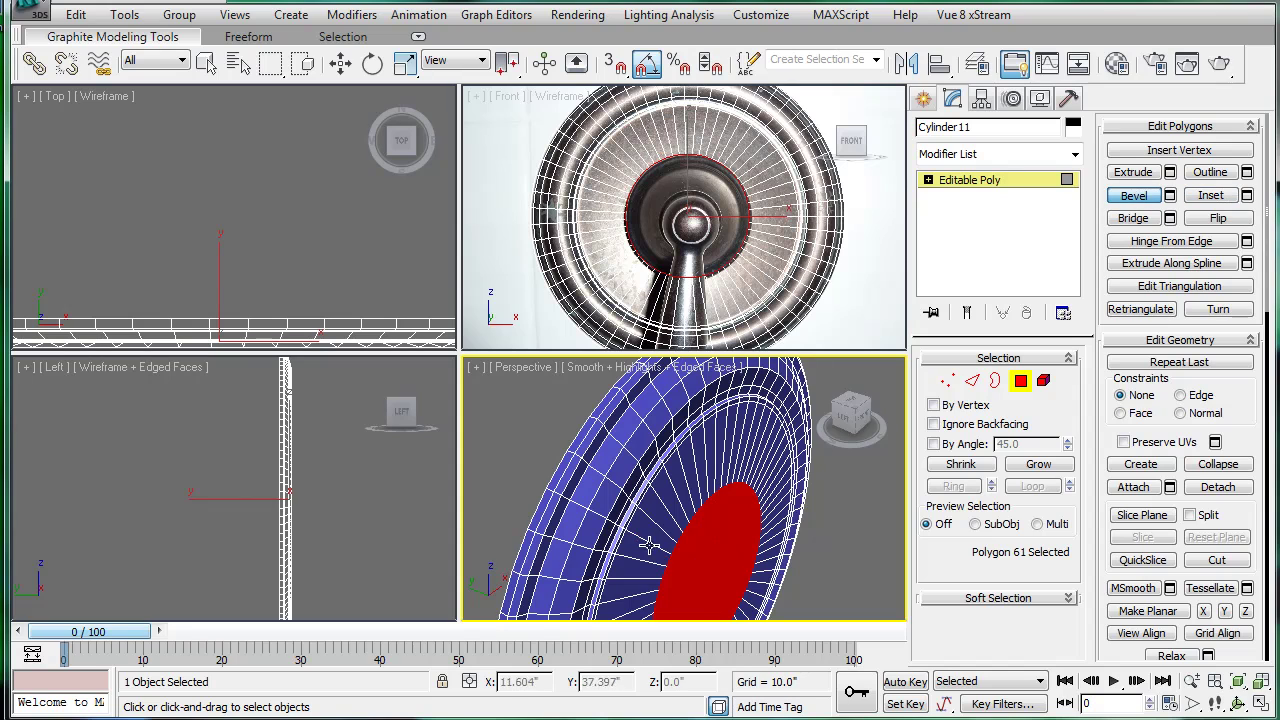
pyautogui.keyDown('alt'); pyautogui.moveTo(703, 574); pyautogui.dragTo(640, 500, button='middle'); pyautogui.keyUp('alt')
pyautogui.scroll(3, 640, 500)
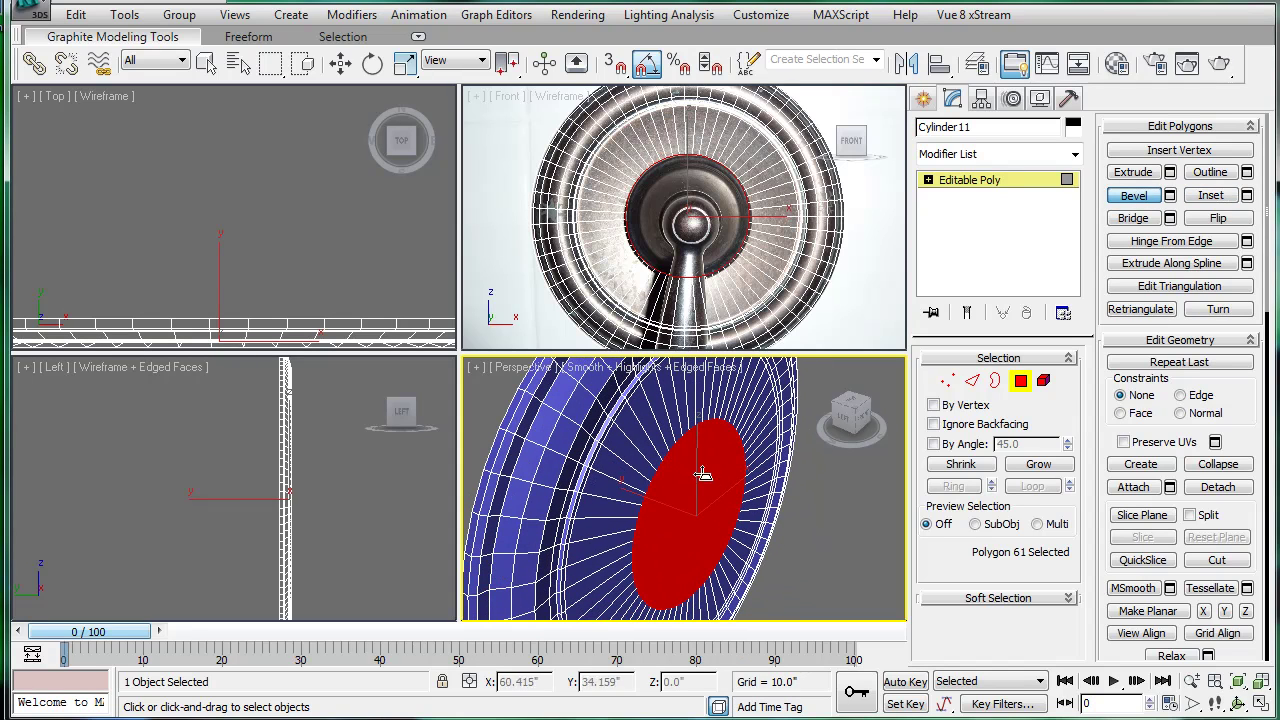
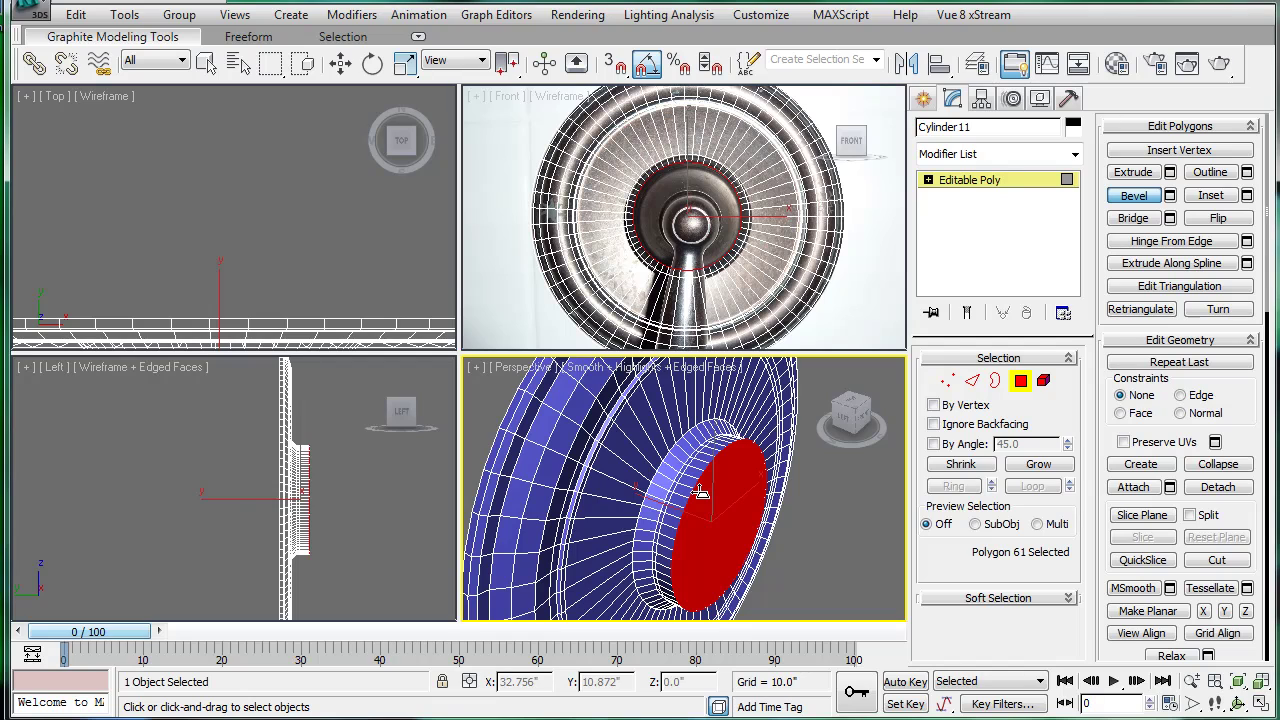
pyautogui.moveTo(700, 490); pyautogui.dragTo(785, 537)
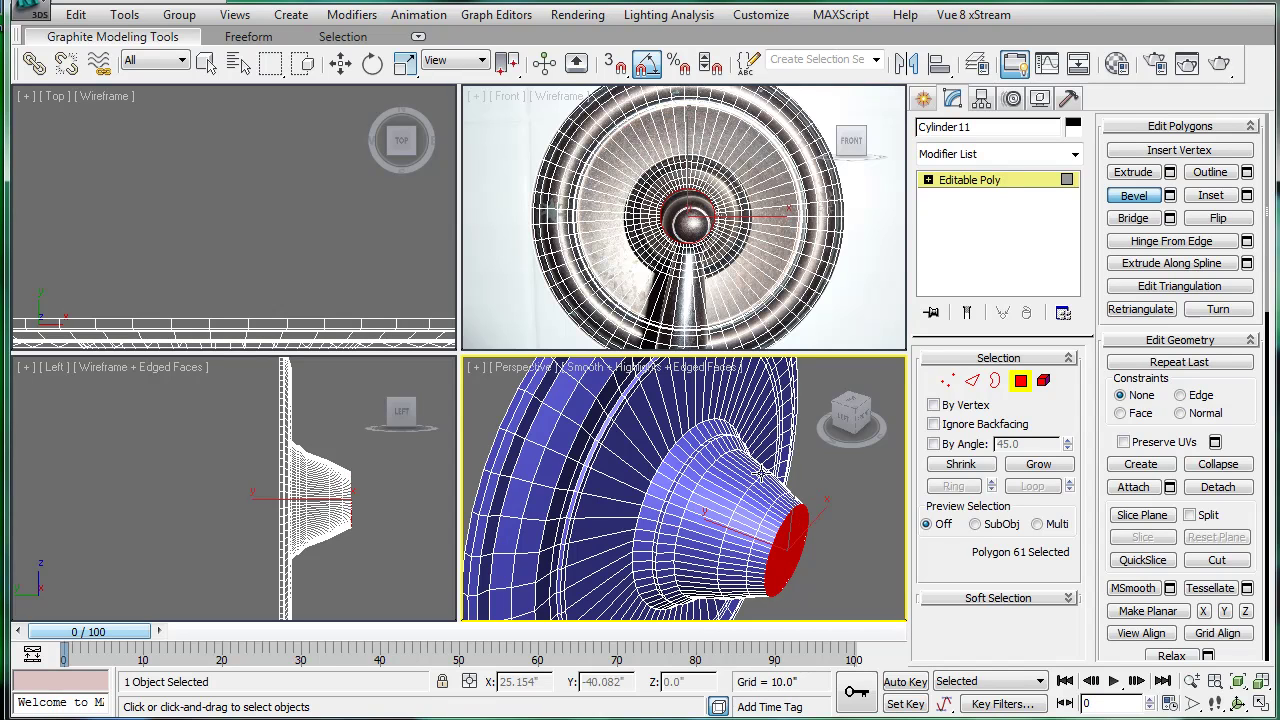
# Bevel the cone's end face into a narrow raised collar
pyautogui.scroll(5, 724, 259)
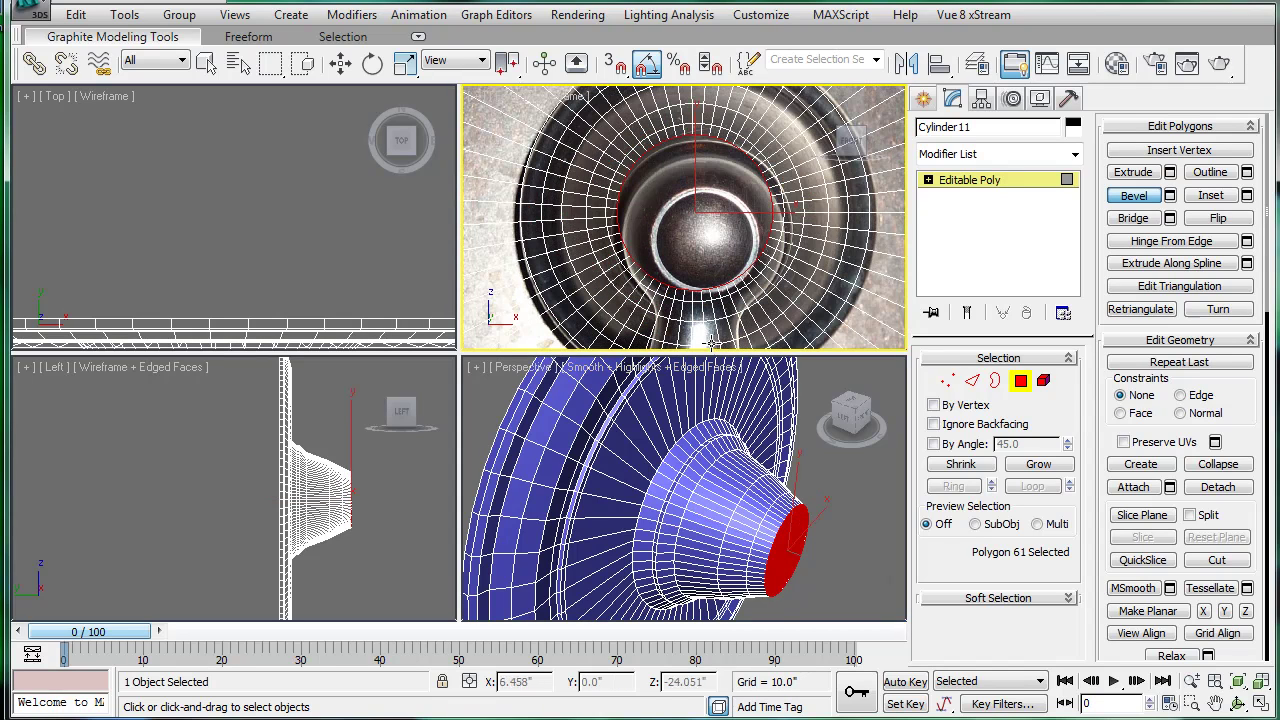
pyautogui.moveTo(792, 566); pyautogui.dragTo(769, 550)
pyautogui.press('w')
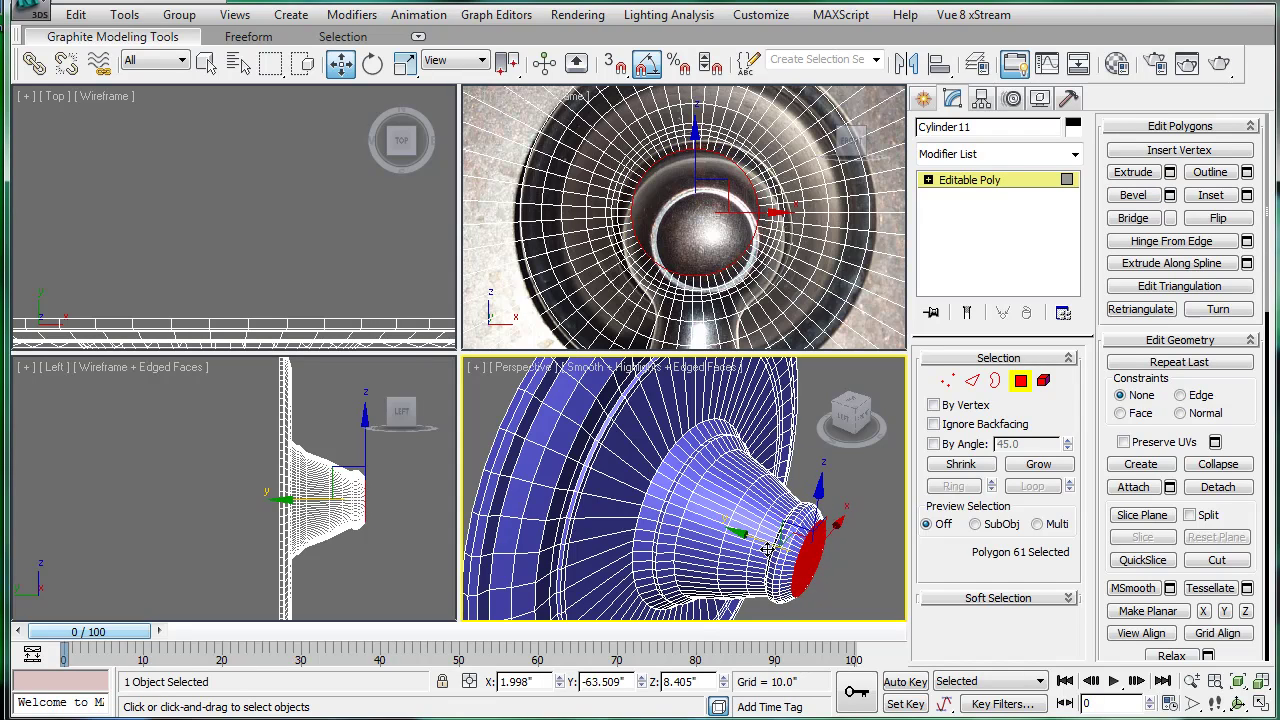
# Bevel the end face beyond the collar through a narrow neck into a rounded knob
pyautogui.click(1131, 203)
pyautogui.moveTo(775, 511); pyautogui.dragTo(724, 492, button='middle')
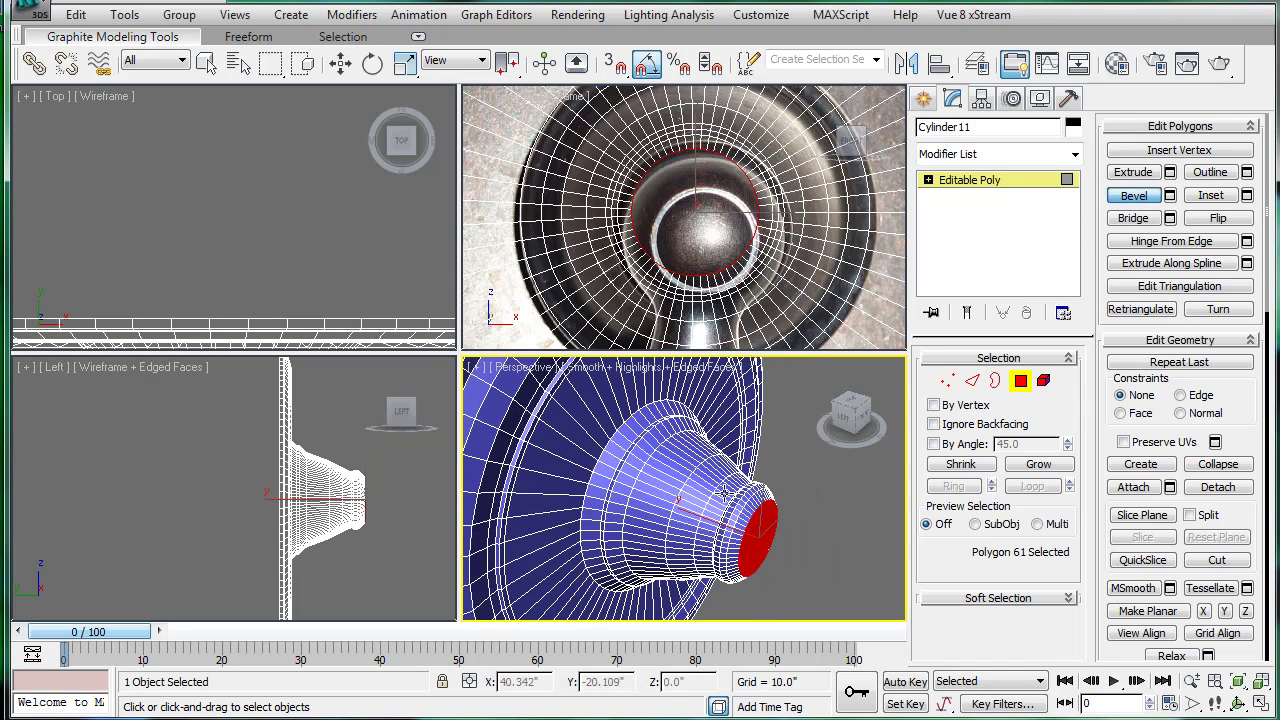
pyautogui.moveTo(762, 531); pyautogui.dragTo(793, 508)
pyautogui.click(774, 516)
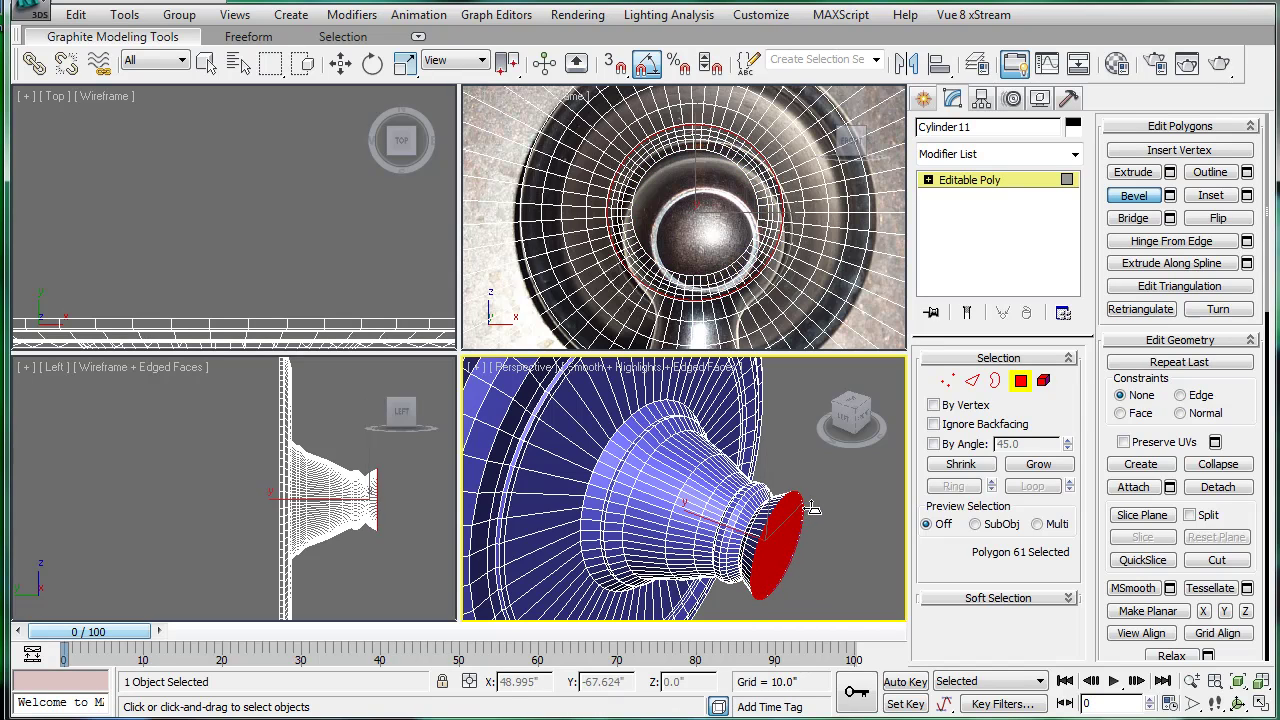
pyautogui.scroll(6, 345, 475)
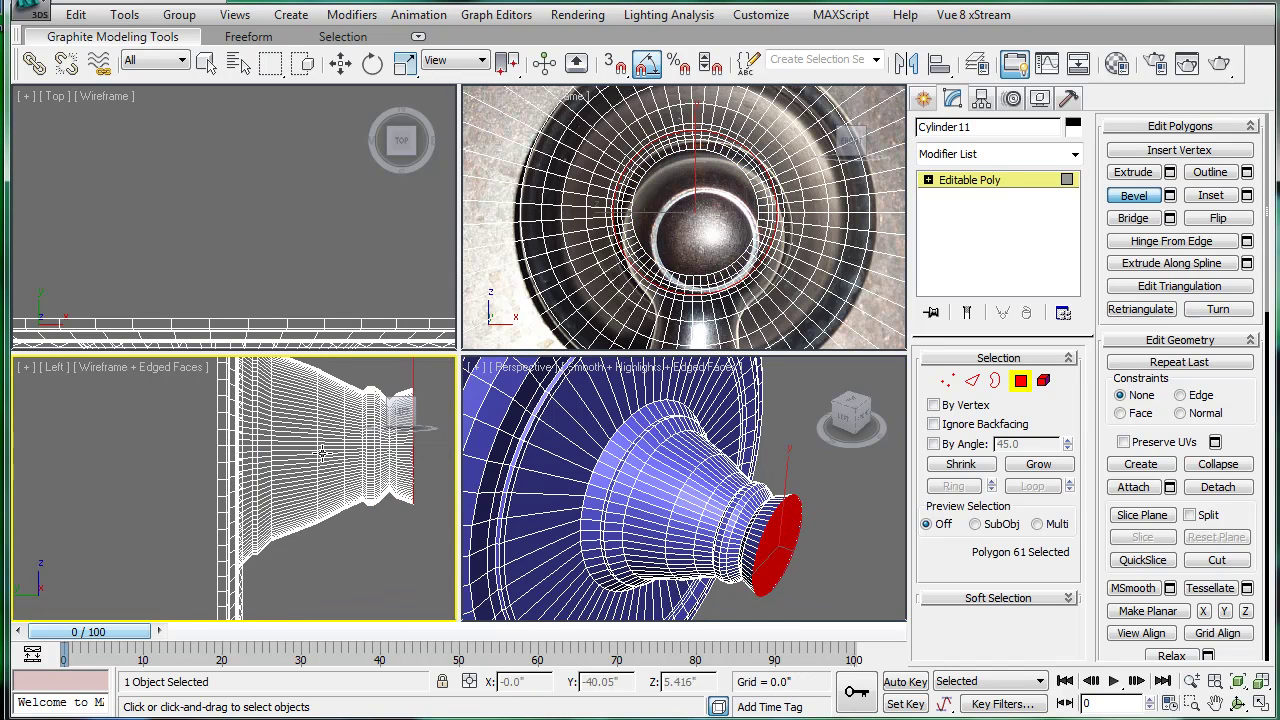
pyautogui.moveTo(775, 545); pyautogui.dragTo(826, 568)
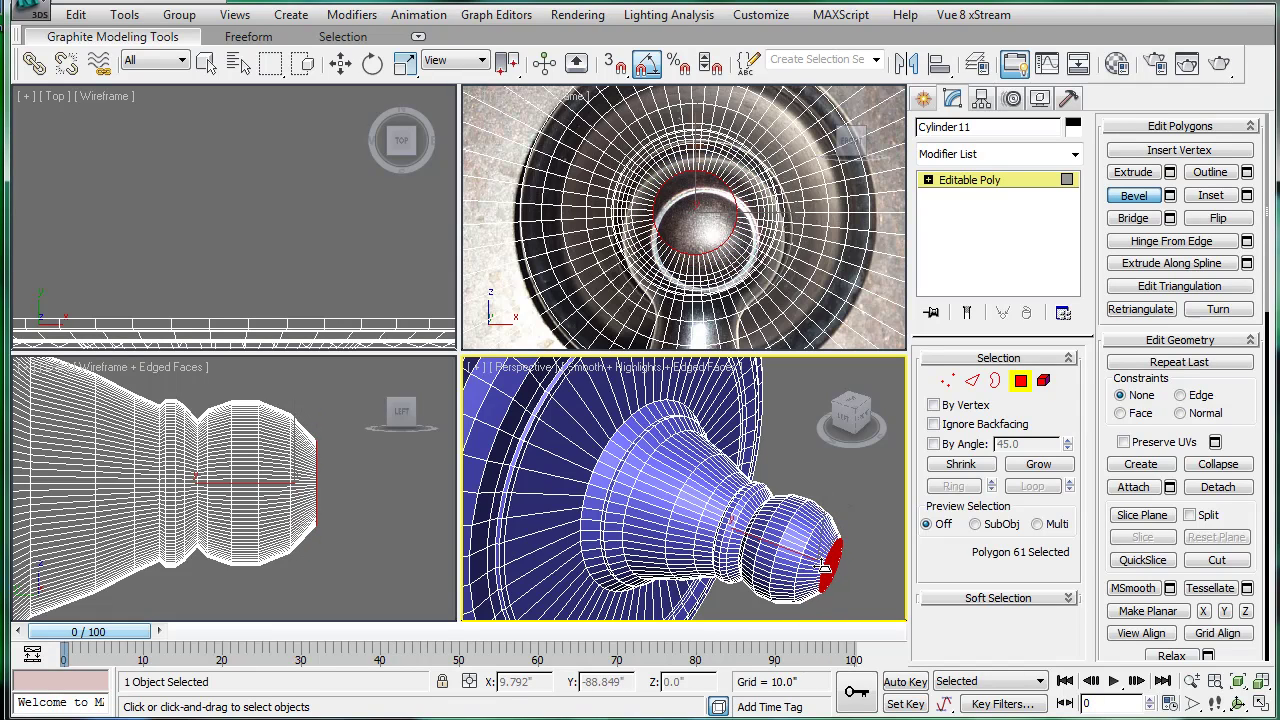
# Bevel a short, slightly flared collar onto the end of the rounded knob
pyautogui.moveTo(833, 566); pyautogui.dragTo(837, 560)
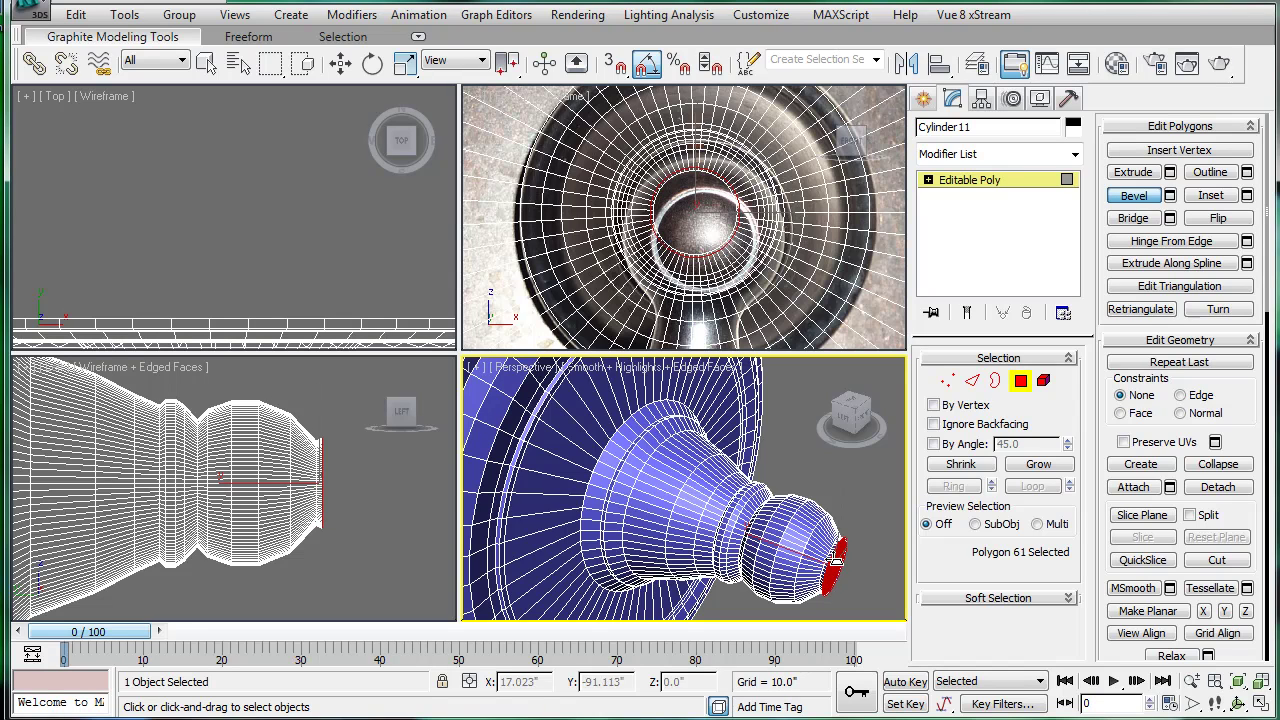
pyautogui.press('z')
pyautogui.moveTo(673, 521); pyautogui.dragTo(686, 535)
pyautogui.click(686, 537)
pyautogui.moveTo(686, 537); pyautogui.dragTo(657, 405, button='middle')
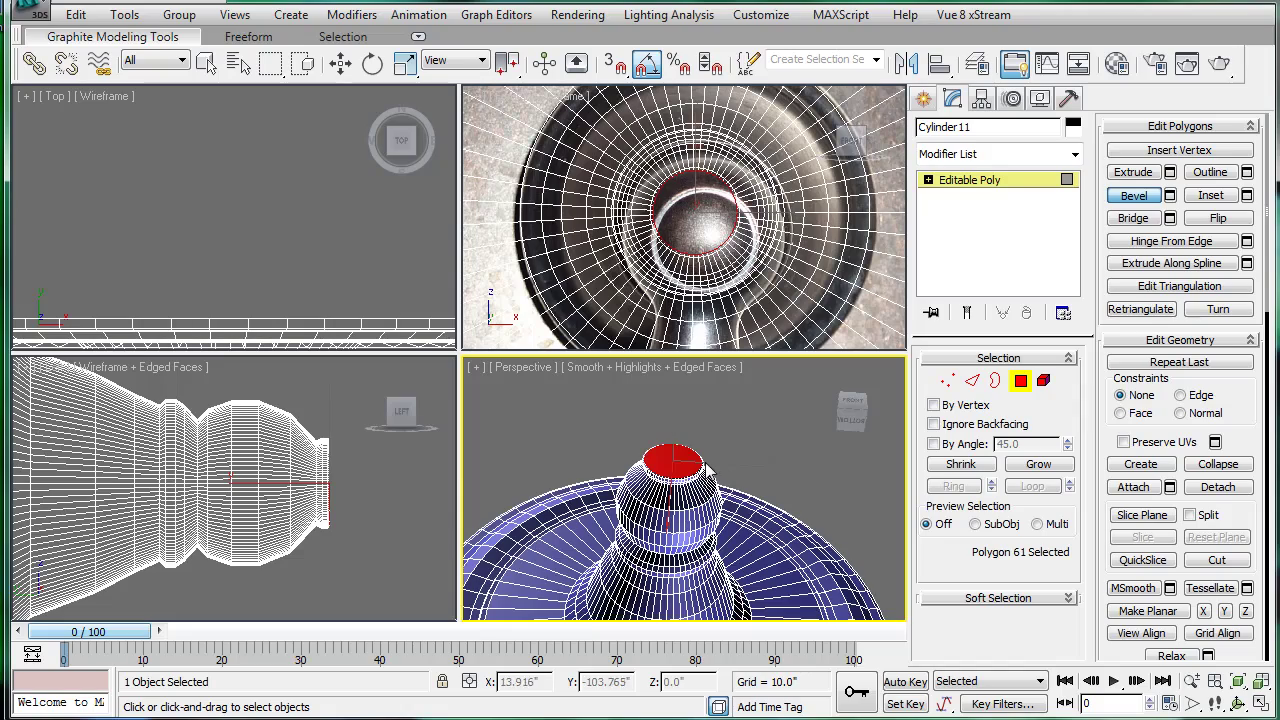
pyautogui.scroll(-5, 705, 440)
pyautogui.keyDown('alt'); pyautogui.moveTo(705, 440); pyautogui.dragTo(718, 475, button='middle'); pyautogui.keyUp('alt')
# Replace the front view's background image with the faucet's side photo P1000201
pyautogui.moveTo(660, 217); pyautogui.dragTo(614, 221, button='middle')
pyautogui.scroll(-5, 614, 221)
pyautogui.scroll(2, 614, 221)
pyautogui.scroll(4, 645, 238)
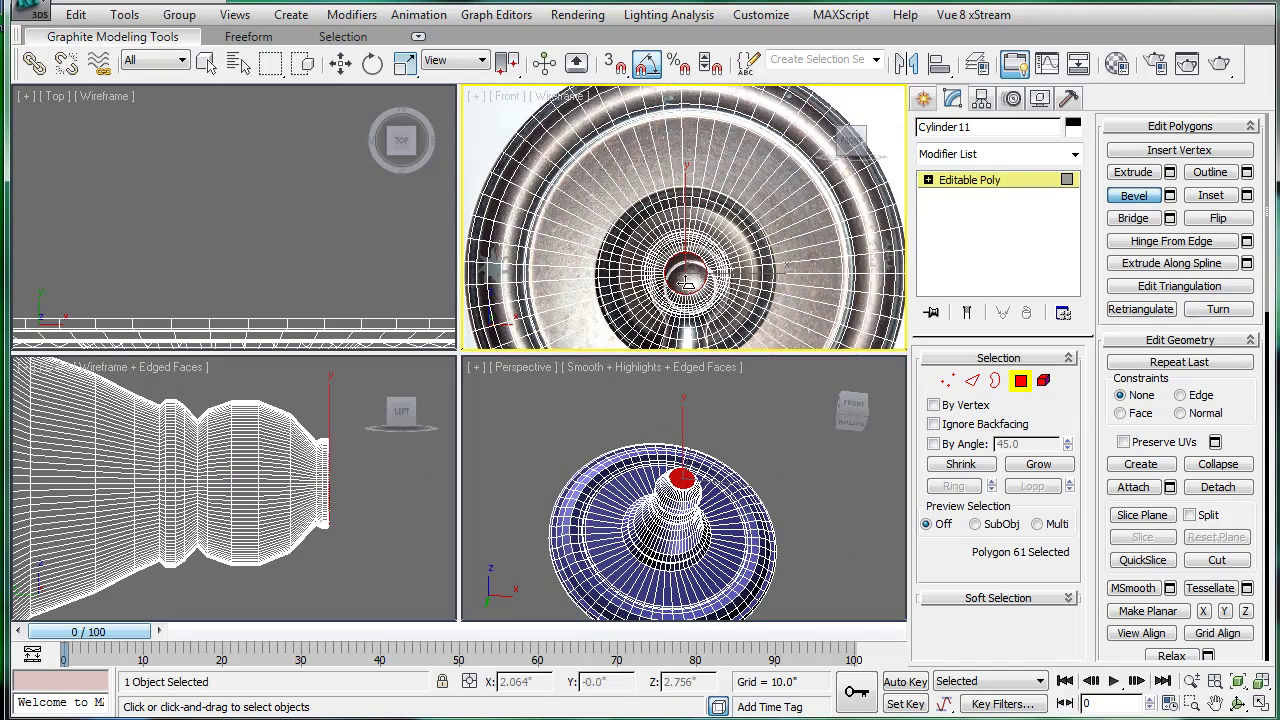
pyautogui.hotkey('alt', 'b')
pyautogui.click(516, 182)
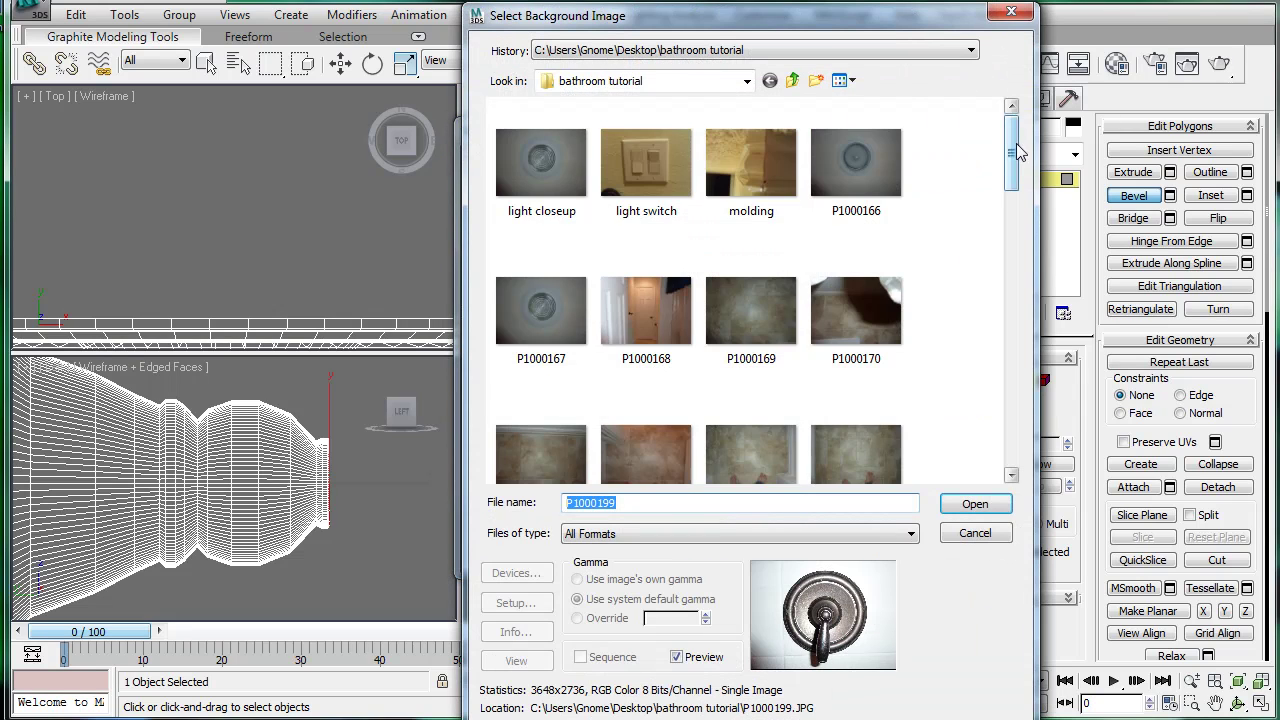
pyautogui.moveTo(1013, 144); pyautogui.dragTo(991, 400)
pyautogui.click(629, 231)
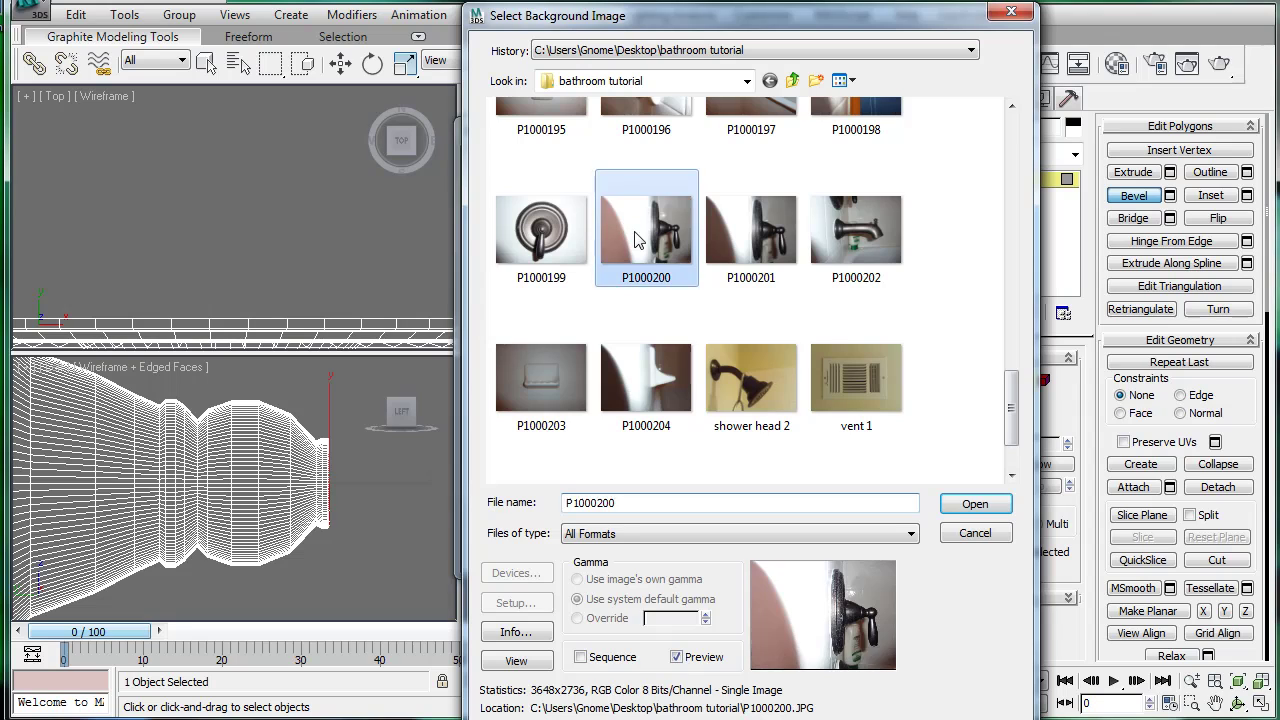
pyautogui.click(766, 253)
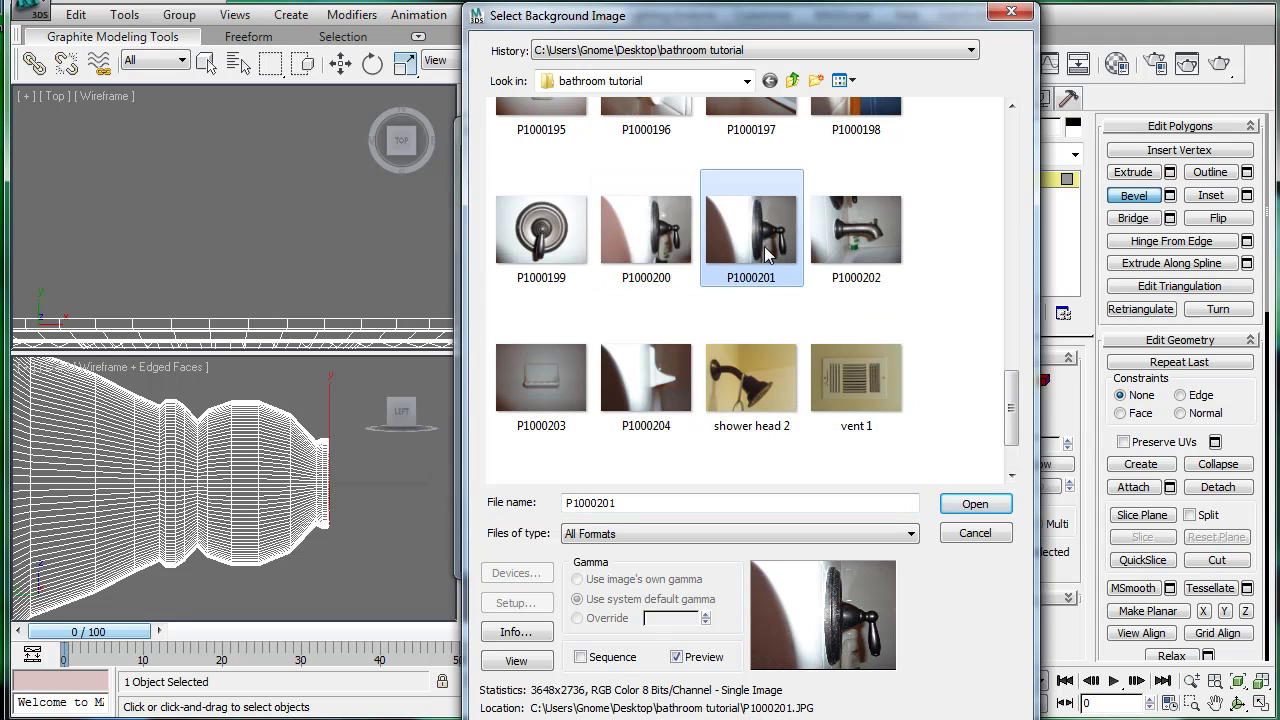
pyautogui.click(966, 506)
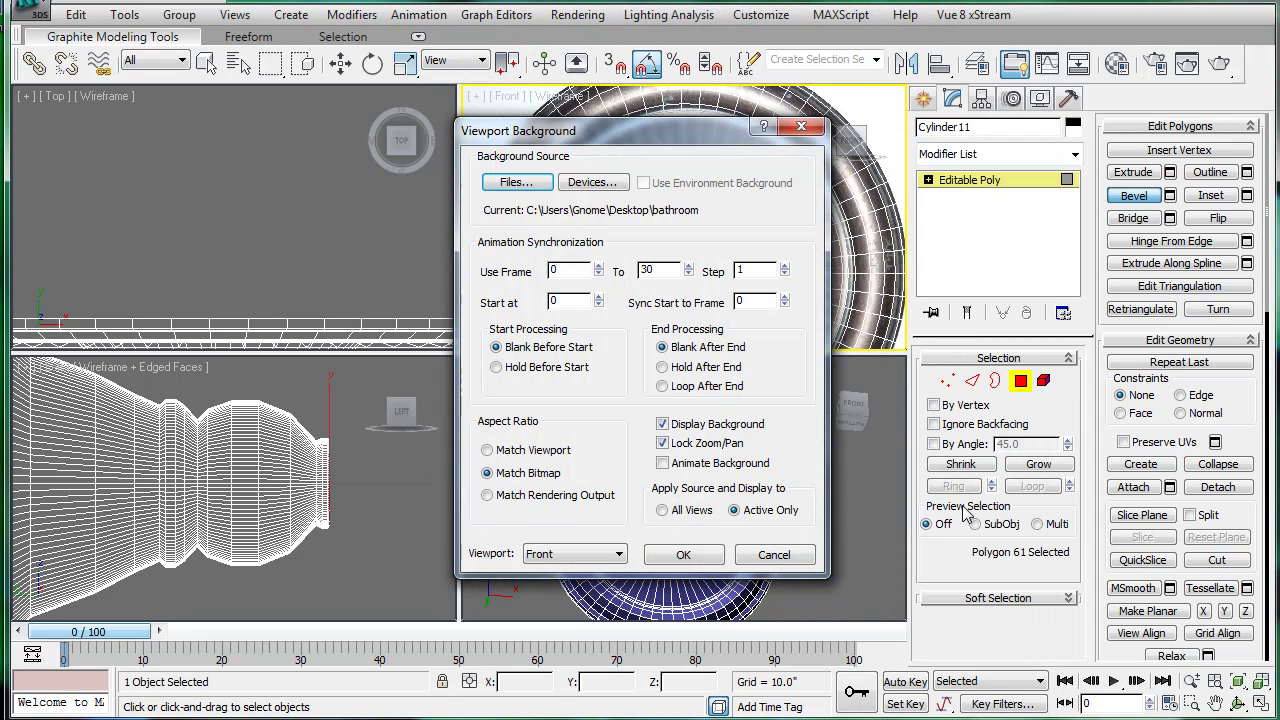
pyautogui.click(683, 556)
# Leave polygon editing and rotate the whole object 90° so its side profile faces the front view
pyautogui.moveTo(684, 258); pyautogui.dragTo(623, 277, button='middle')
pyautogui.scroll(-4, 623, 270)
pyautogui.click(965, 181)
pyautogui.scroll(-3, 700, 300)
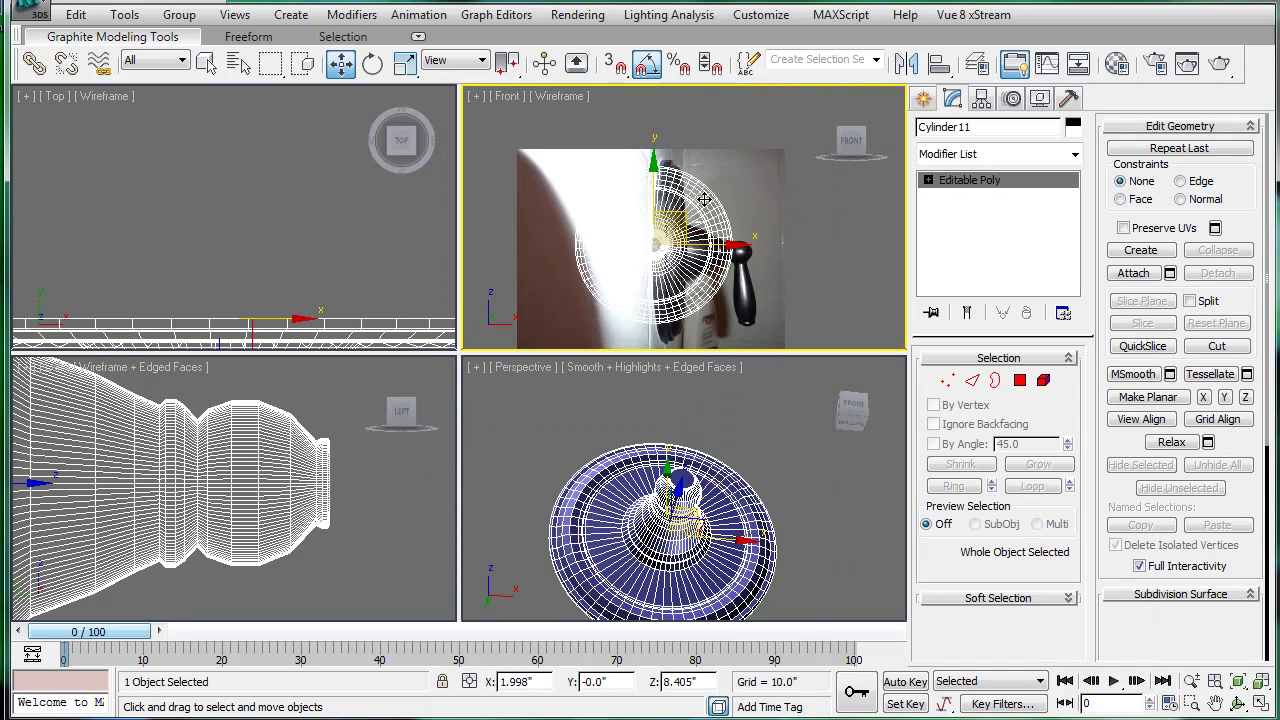
pyautogui.press('e')
pyautogui.moveTo(678, 244); pyautogui.dragTo(745, 258)
pyautogui.moveTo(745, 256); pyautogui.dragTo(700, 233, button='middle')
pyautogui.scroll(3, 700, 233)
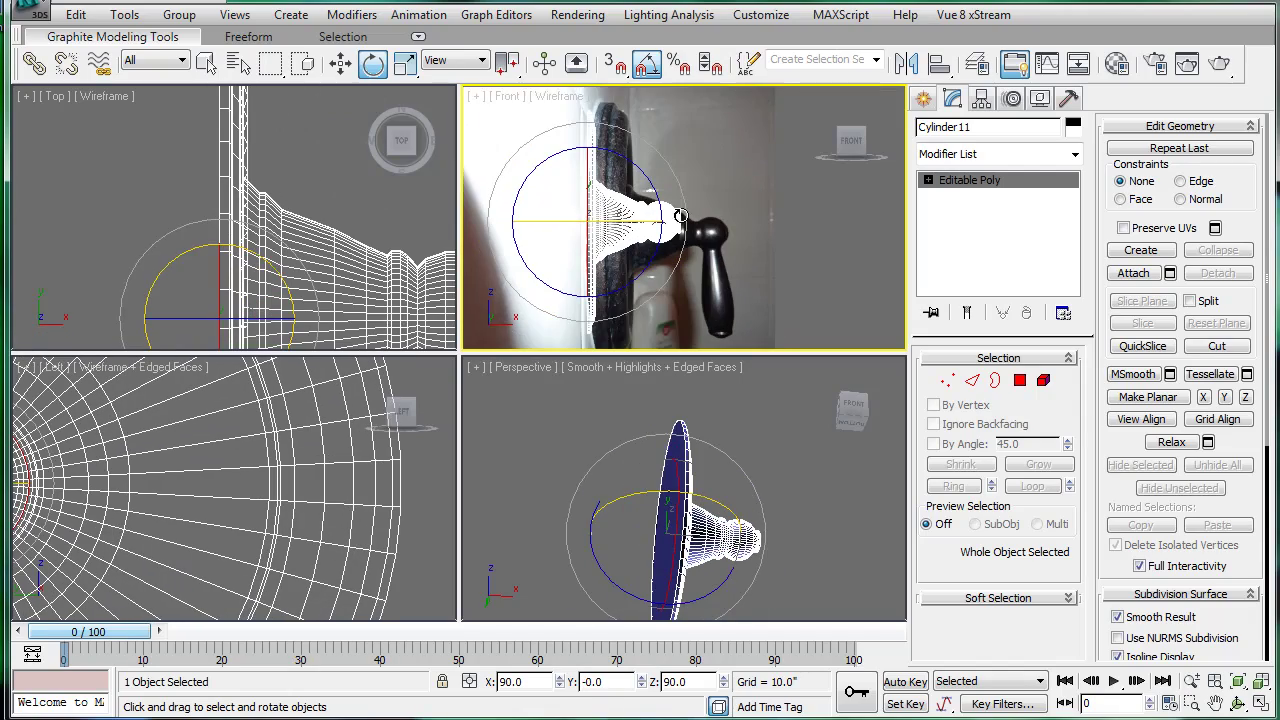
# Scale the object uniformly to about 119% and move it to line up with the faucet in the side photo
pyautogui.press('w')
pyautogui.moveTo(611, 202); pyautogui.dragTo(648, 187)
pyautogui.press('r')
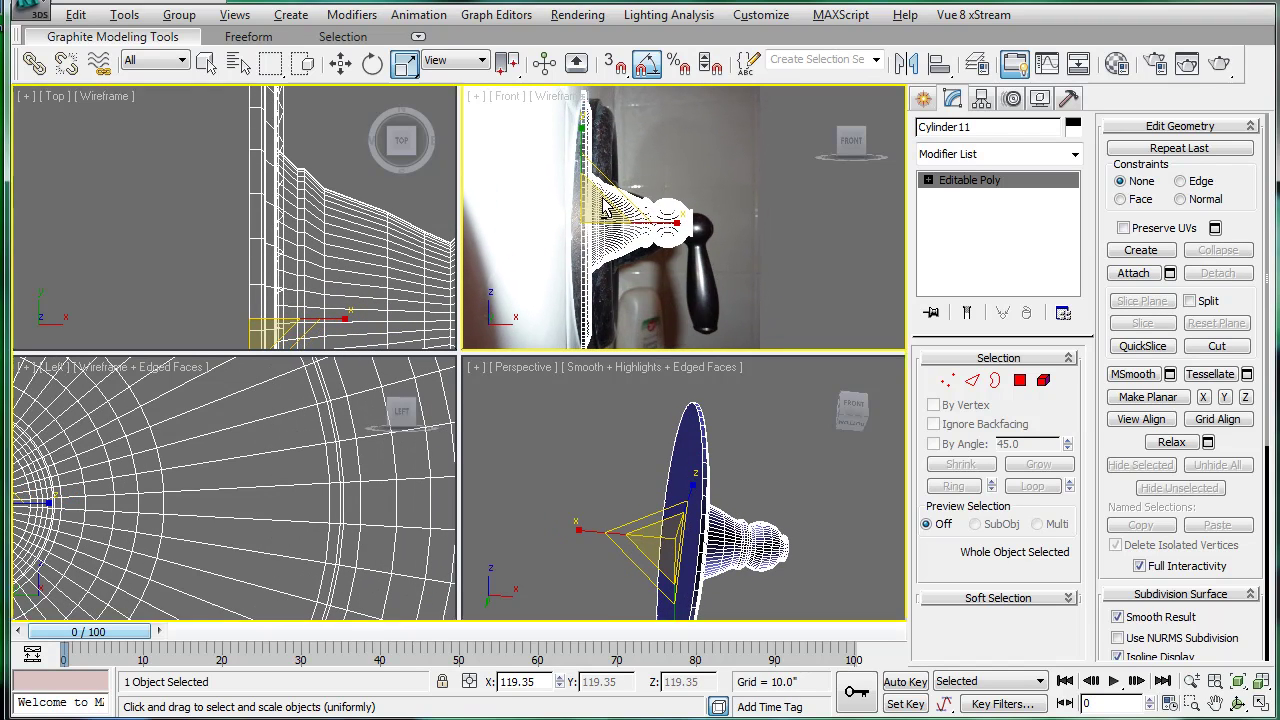
pyautogui.hotkey('alt', 'w')
pyautogui.scroll(-3, 586, 206)
pyautogui.press('w')
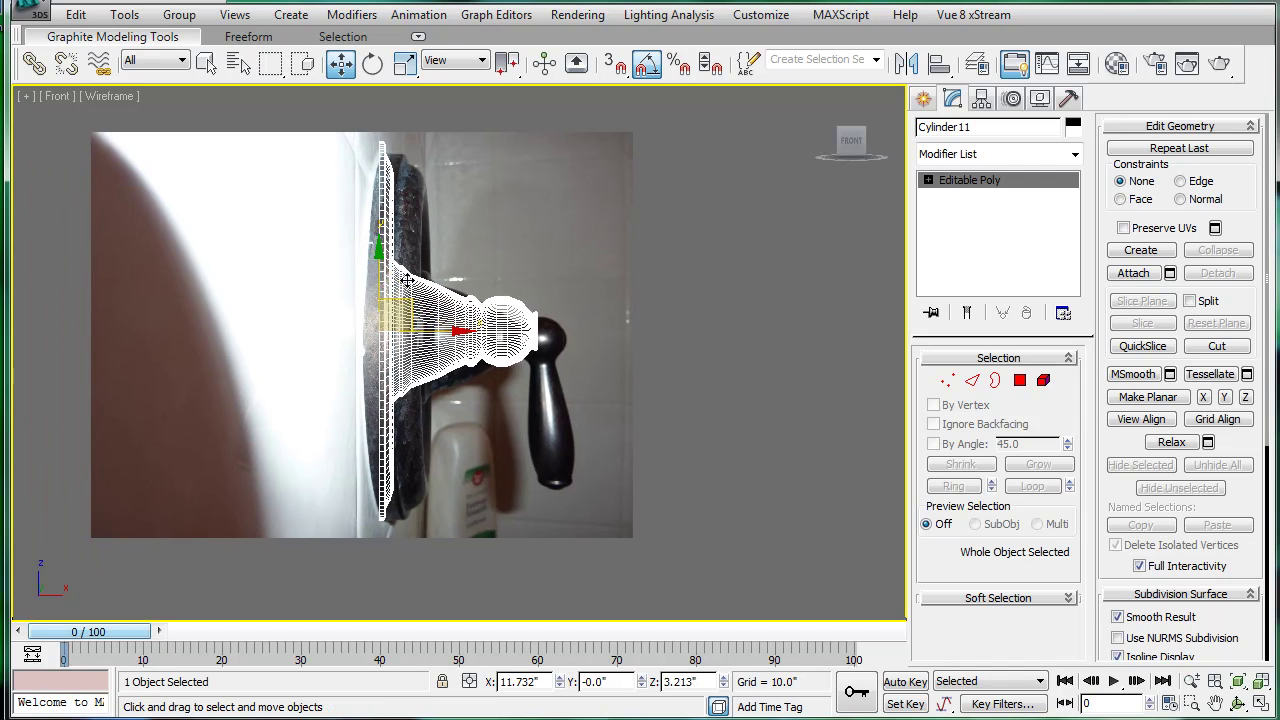
pyautogui.moveTo(380, 271); pyautogui.dragTo(379, 283)
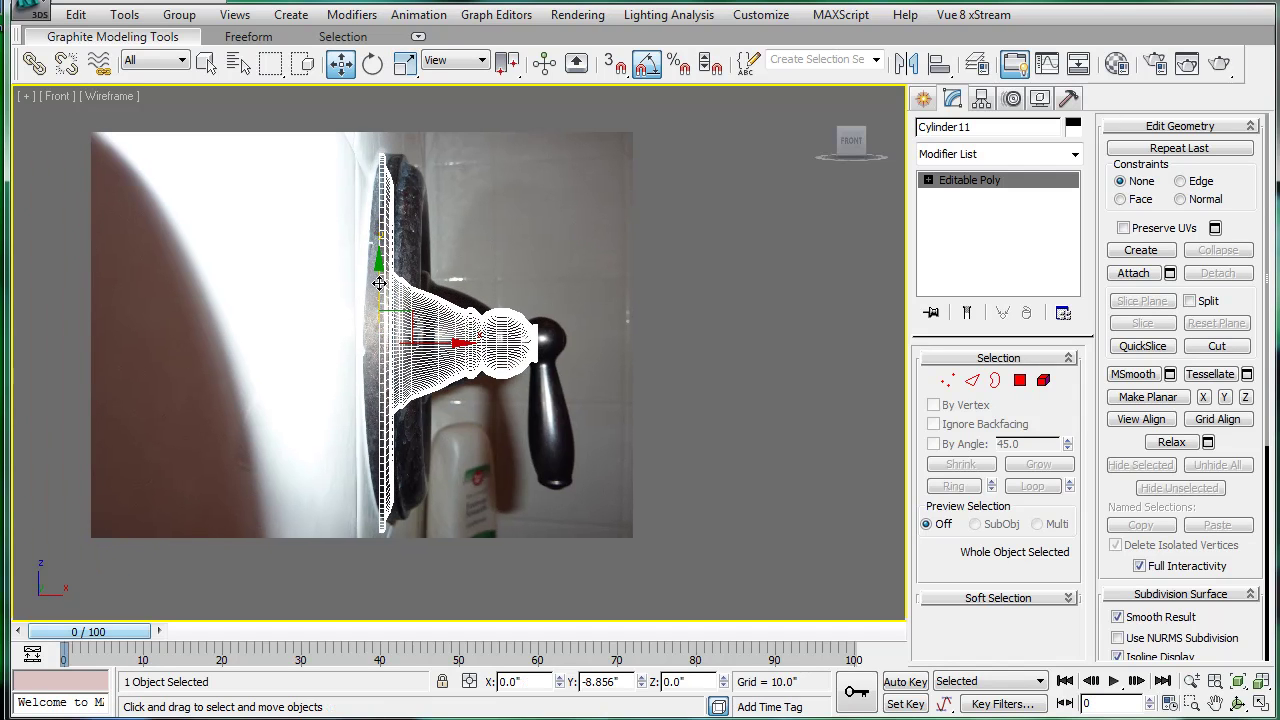
# Select the vertices of the round plate and scale them along the X axis to thicken the plate
pyautogui.click(948, 383)
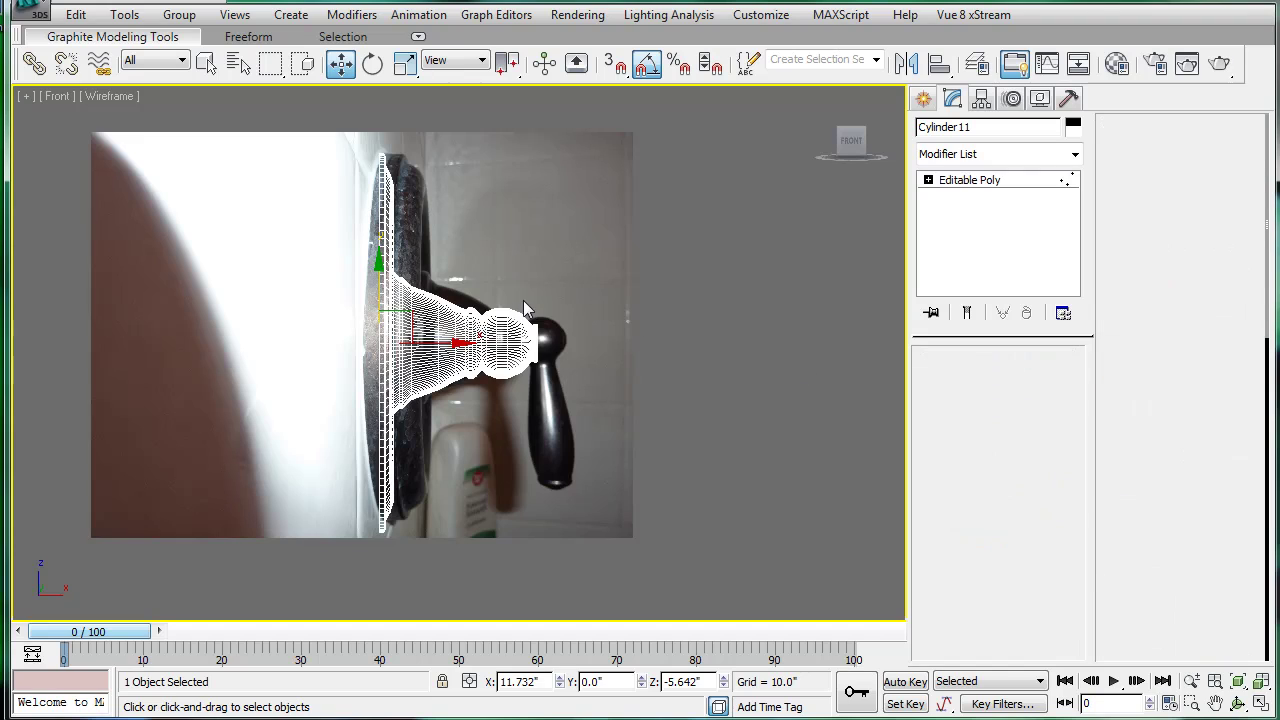
pyautogui.moveTo(523, 300); pyautogui.dragTo(583, 283, button='middle')
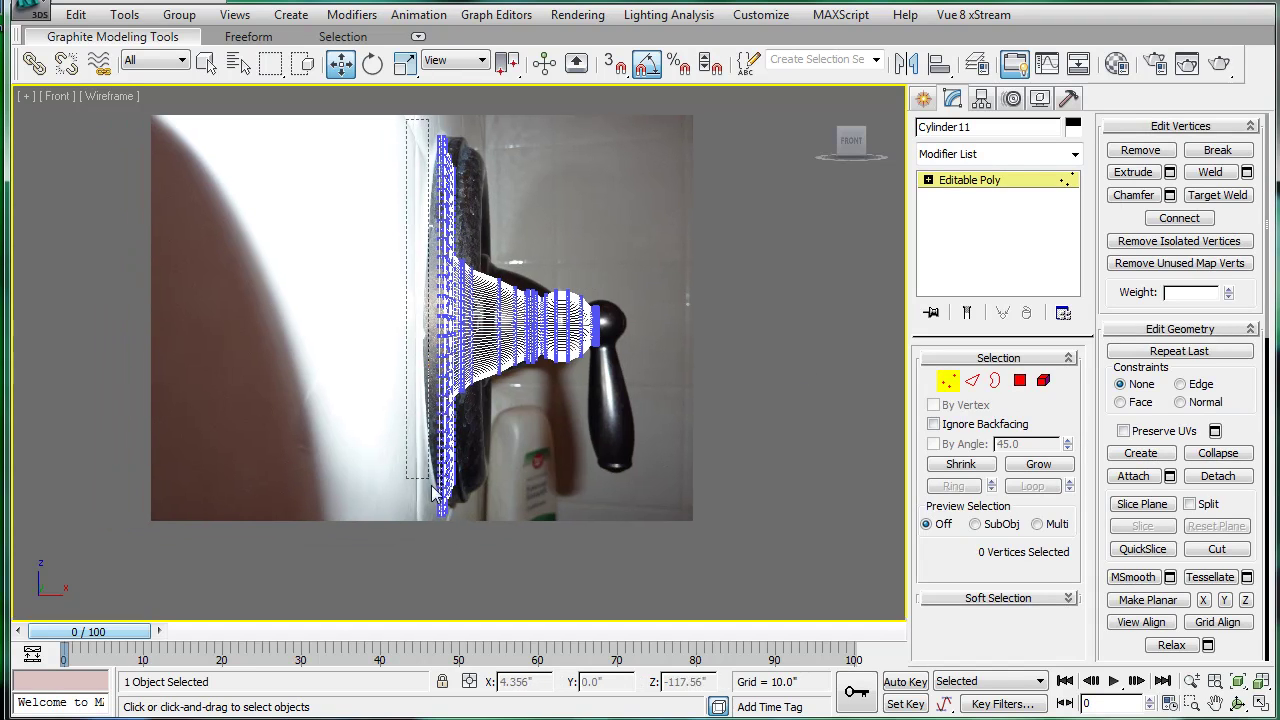
pyautogui.moveTo(455, 538); pyautogui.dragTo(457, 536)
pyautogui.moveTo(485, 338); pyautogui.dragTo(505, 346, button='middle')
pyautogui.press('r')
pyautogui.moveTo(470, 325); pyautogui.dragTo(640, 333)
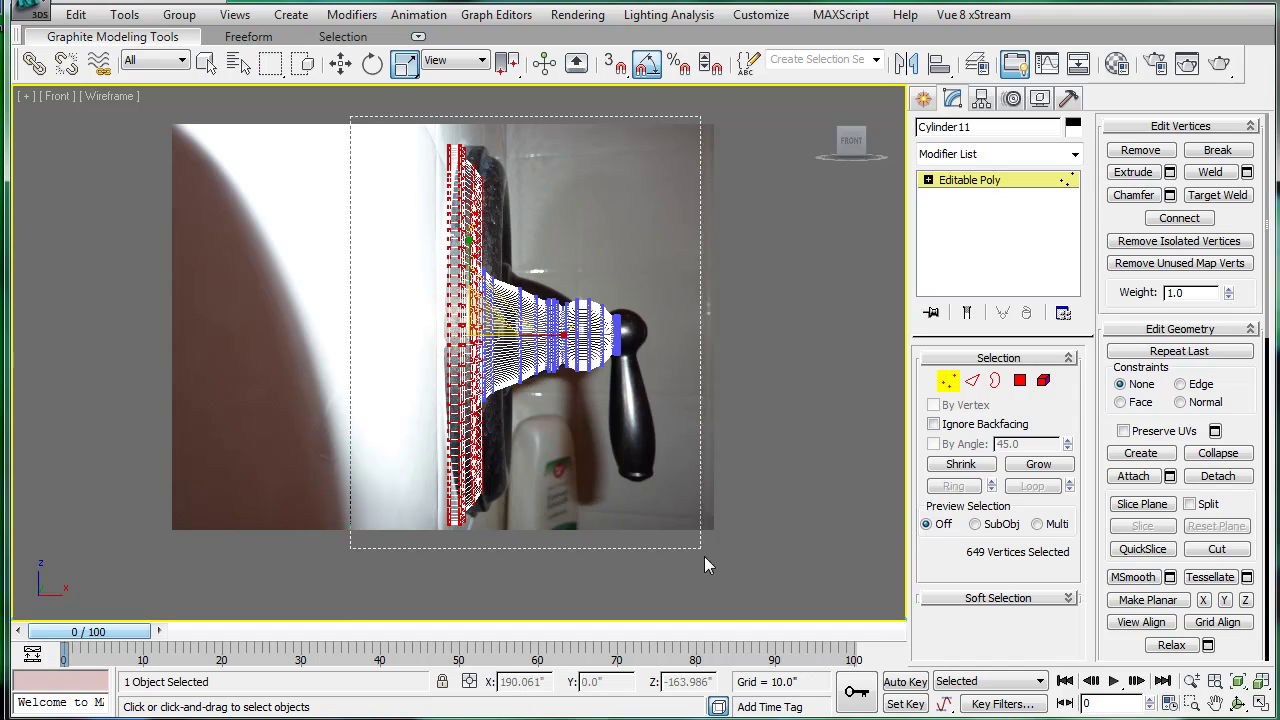
pyautogui.moveTo(703, 565); pyautogui.dragTo(703, 565)
pyautogui.press('w')
pyautogui.moveTo(574, 337)
pyautogui.mouseDown()
pyautogui.moveTo(601, 338)
pyautogui.moveTo(585, 338)
pyautogui.mouseUp()
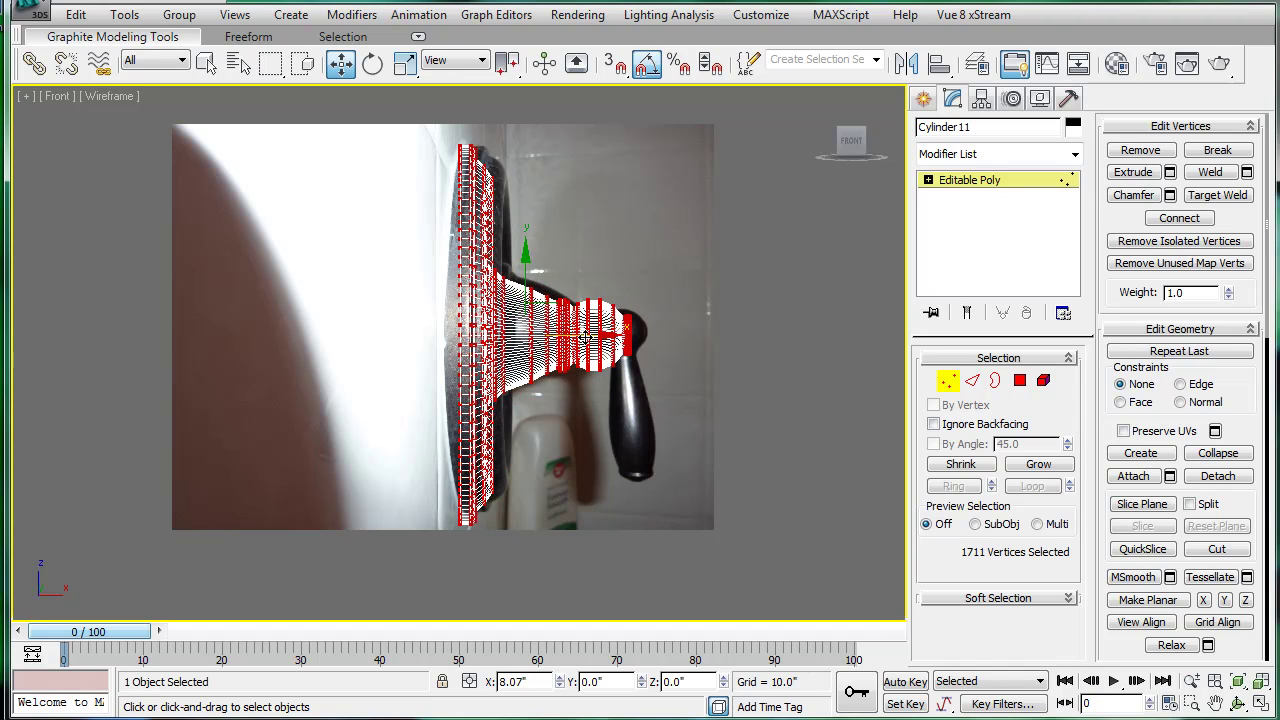
pyautogui.hotkey('ctrl', 'z')
pyautogui.hotkey('ctrl', 'z')
# Scale the selected round plate vertices further along the X axis to thicken the plate, then clear the selection
pyautogui.press('r')
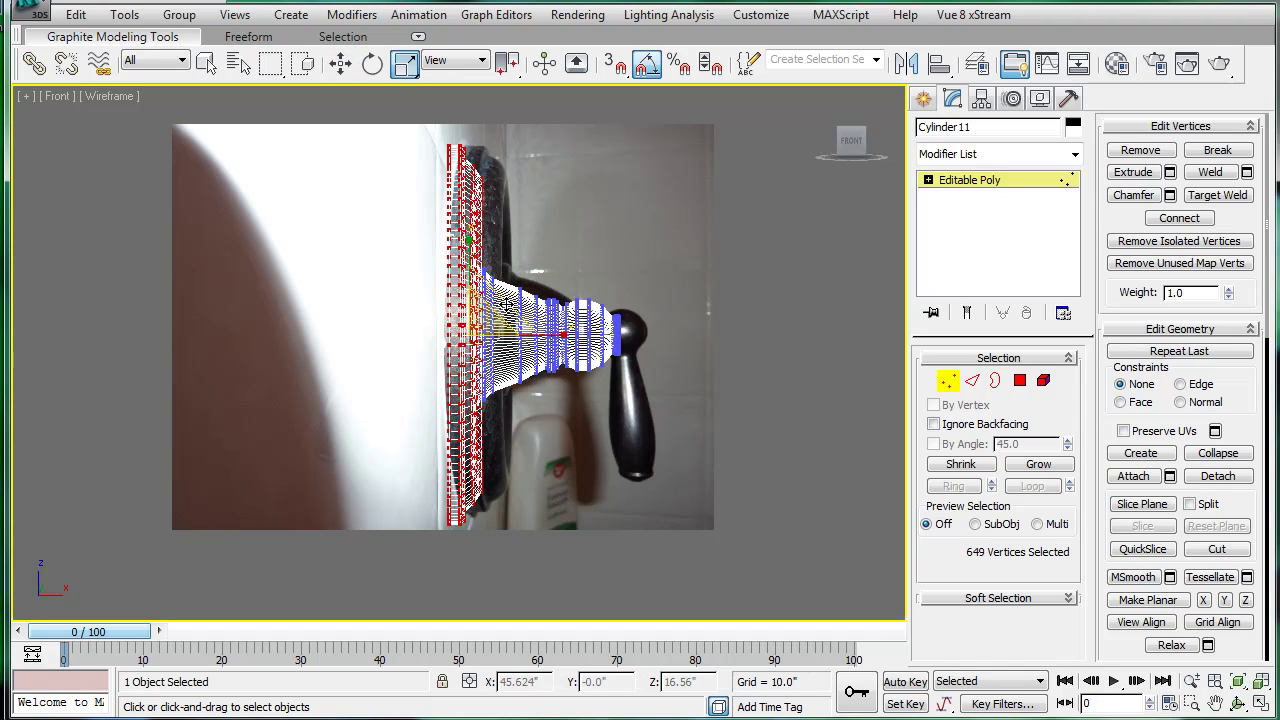
pyautogui.moveTo(541, 331); pyautogui.dragTo(578, 330)
pyautogui.click(609, 452)
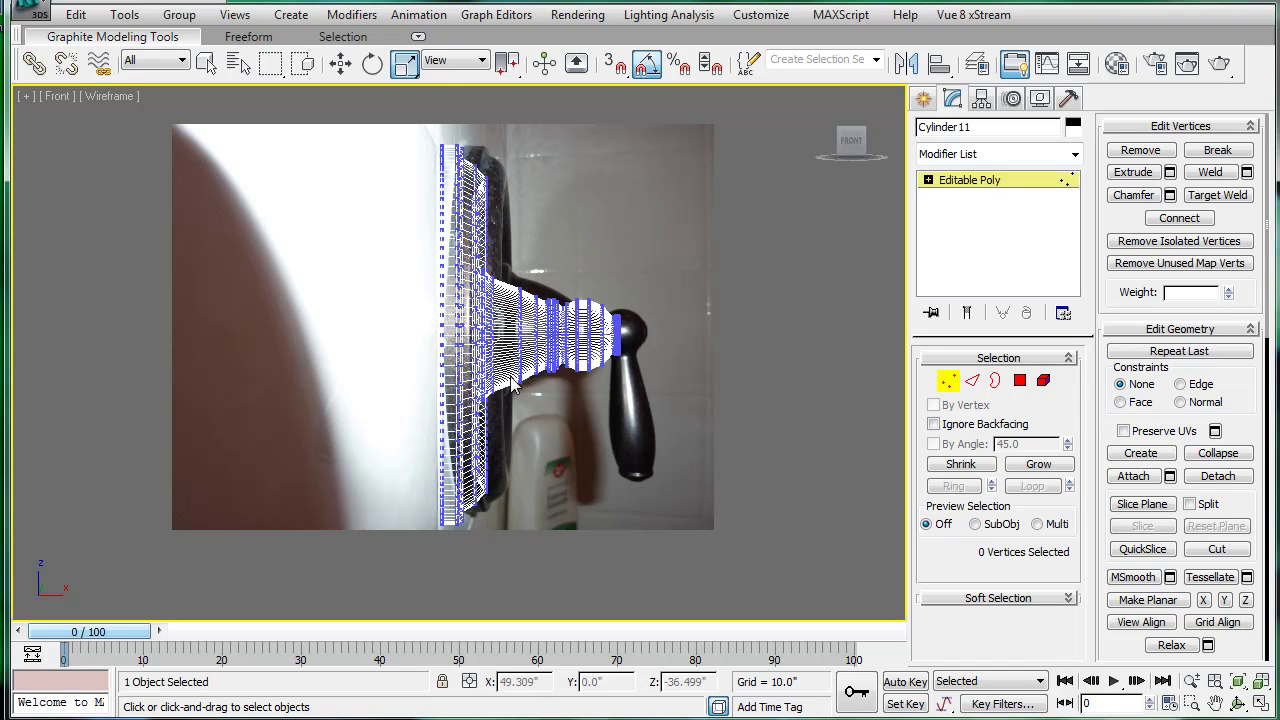
# Leave vertex editing and move the whole object to line it up with the faucet in the side photo
pyautogui.scroll(5, 513, 388)
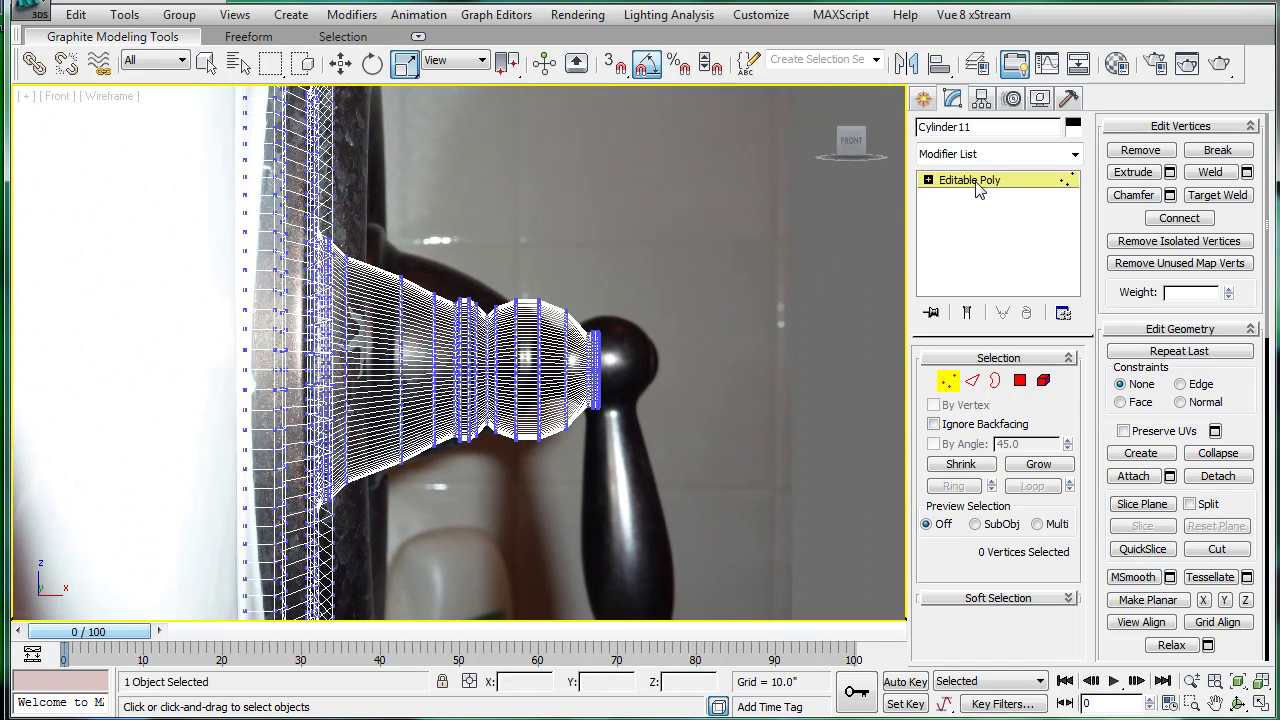
pyautogui.click(969, 180)
pyautogui.press('w')
pyautogui.scroll(-2, 357, 337)
pyautogui.moveTo(357, 337); pyautogui.dragTo(395, 330)
# Connect a ring of edges near the base of the cone-shaped hub to add an edge loop there
pyautogui.scroll(4, 415, 320)
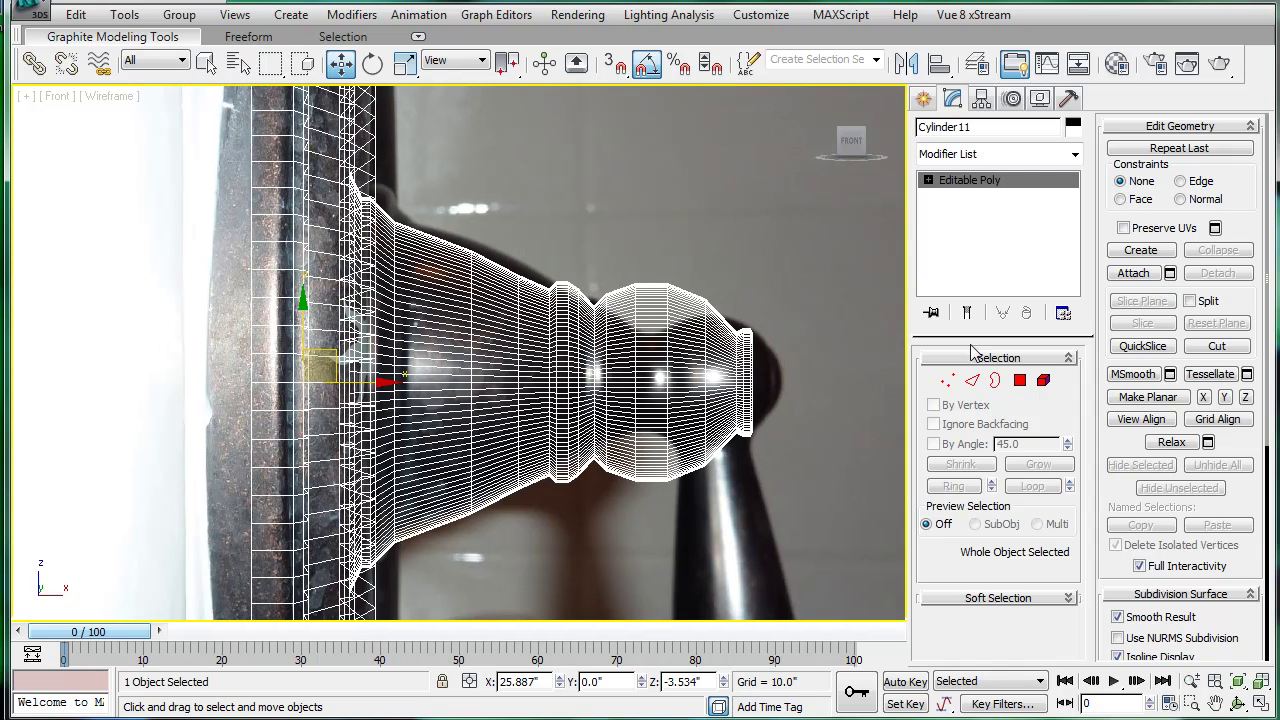
pyautogui.click(972, 380)
pyautogui.click(394, 289)
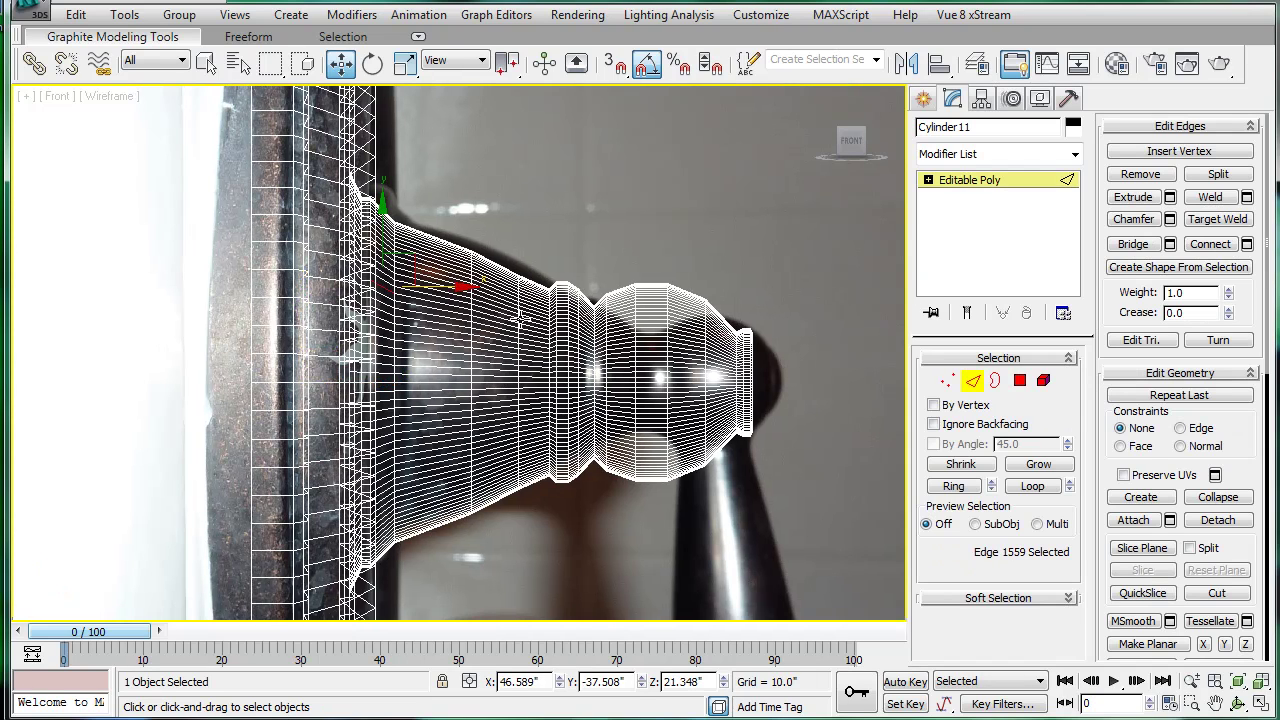
pyautogui.click(958, 487)
pyautogui.click(1247, 244)
pyautogui.click(641, 412)
pyautogui.moveTo(454, 286); pyautogui.dragTo(480, 300, button='middle')
pyautogui.press('r')
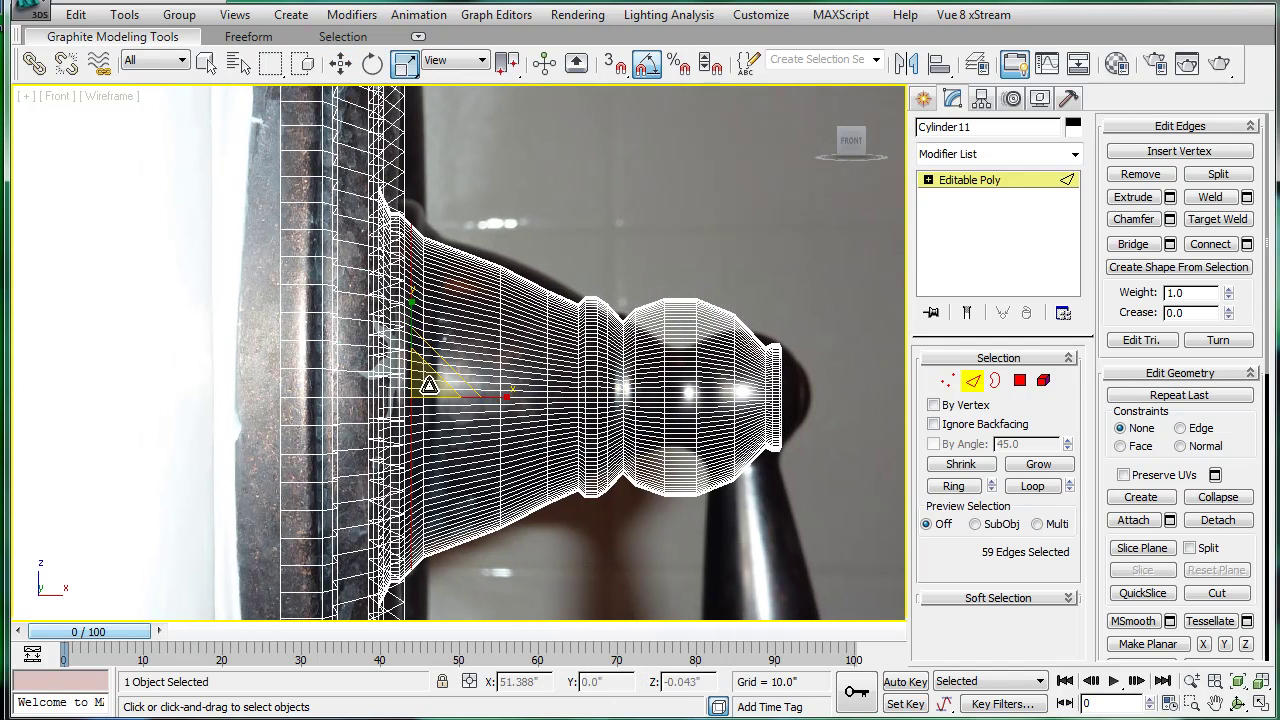
pyautogui.moveTo(554, 357); pyautogui.dragTo(477, 320, button='middle')
# Leave edge editing and reposition the whole object against the hub in the side photo
pyautogui.click(1015, 185)
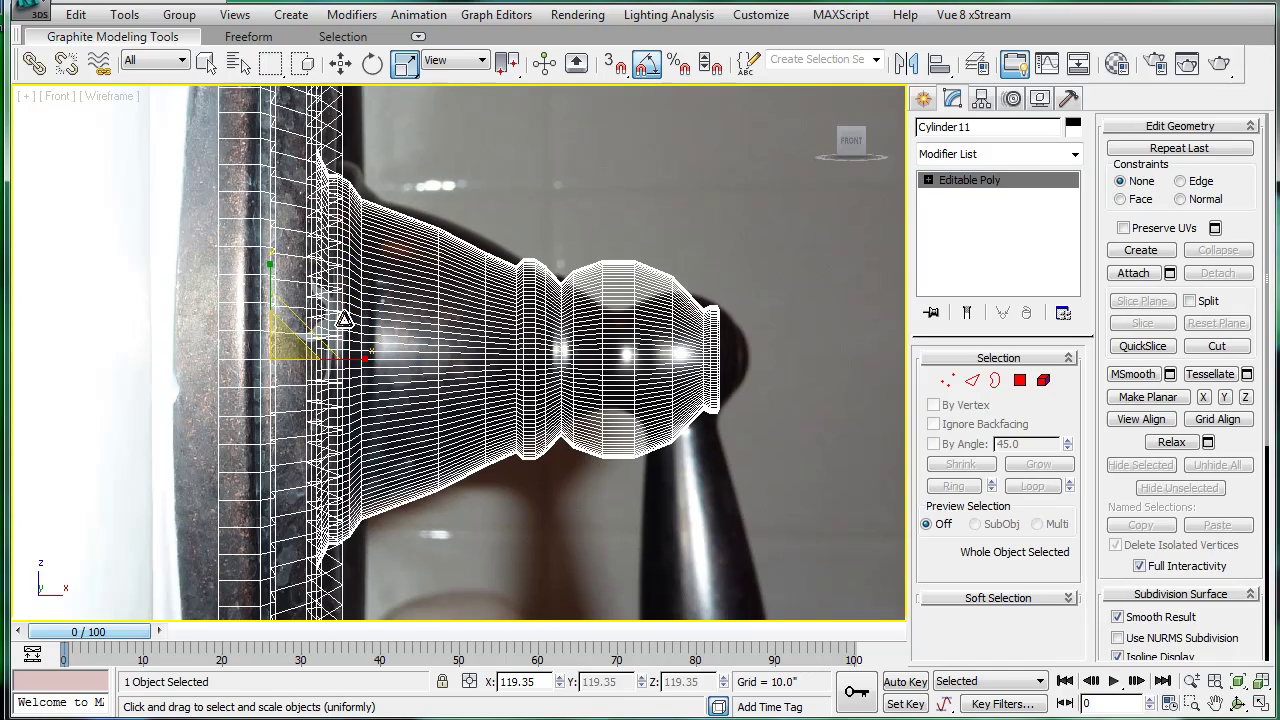
pyautogui.press('w')
pyautogui.moveTo(297, 340); pyautogui.dragTo(322, 327)
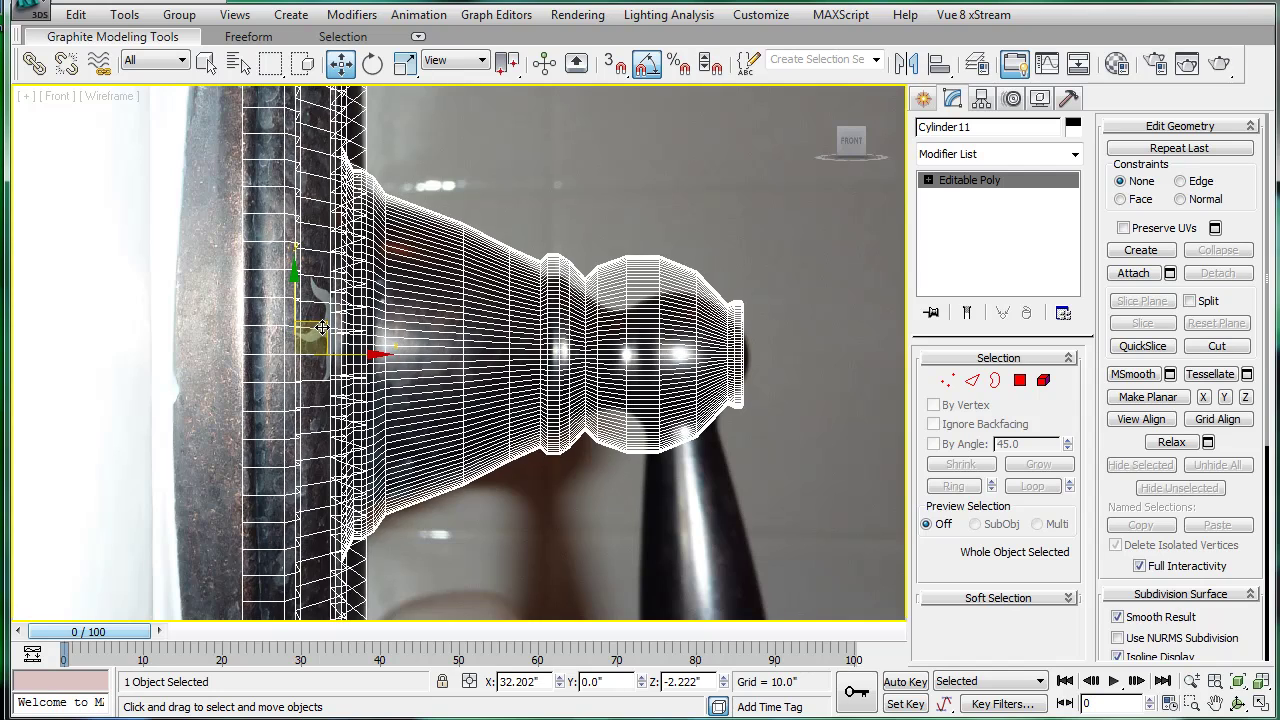
# Scale down all vertices from the collar to the hub's tip and shift them about 3.7" along X toward the plate
pyautogui.click(947, 380)
pyautogui.moveTo(524, 207); pyautogui.dragTo(704, 425)
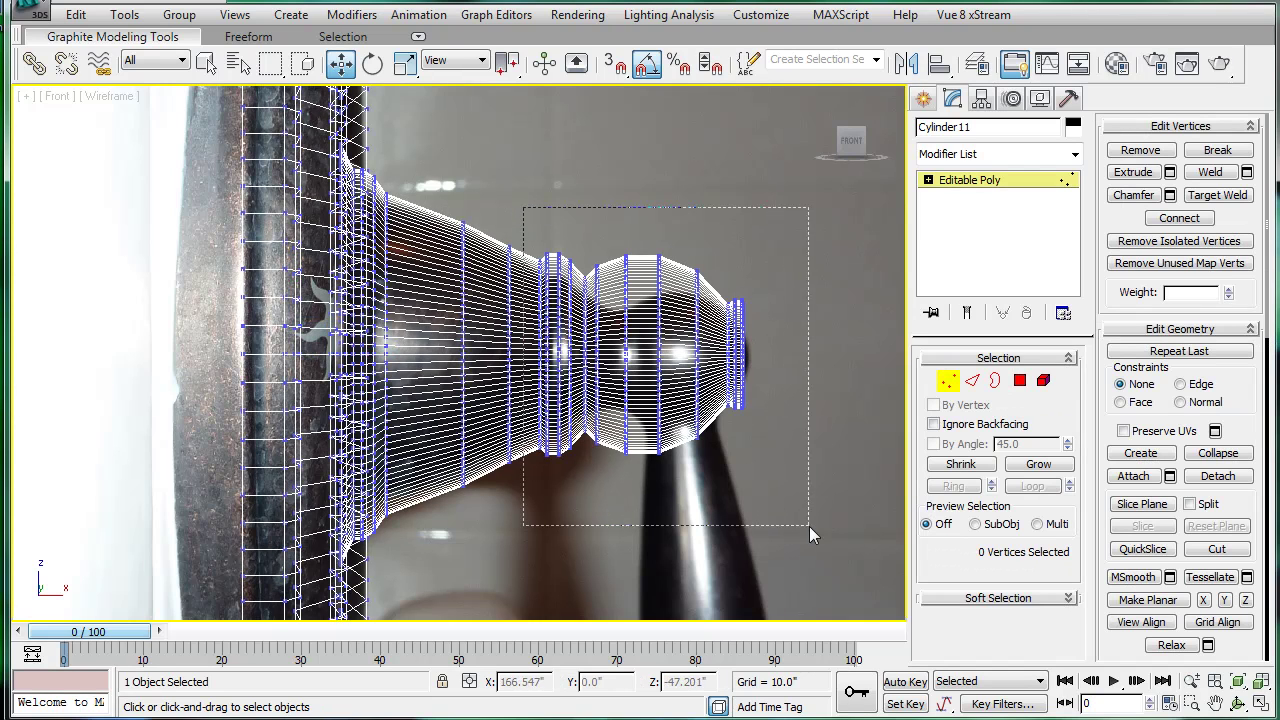
pyautogui.moveTo(809, 526); pyautogui.dragTo(809, 526)
pyautogui.press('r')
pyautogui.moveTo(652, 360); pyautogui.dragTo(697, 356)
pyautogui.press('w')
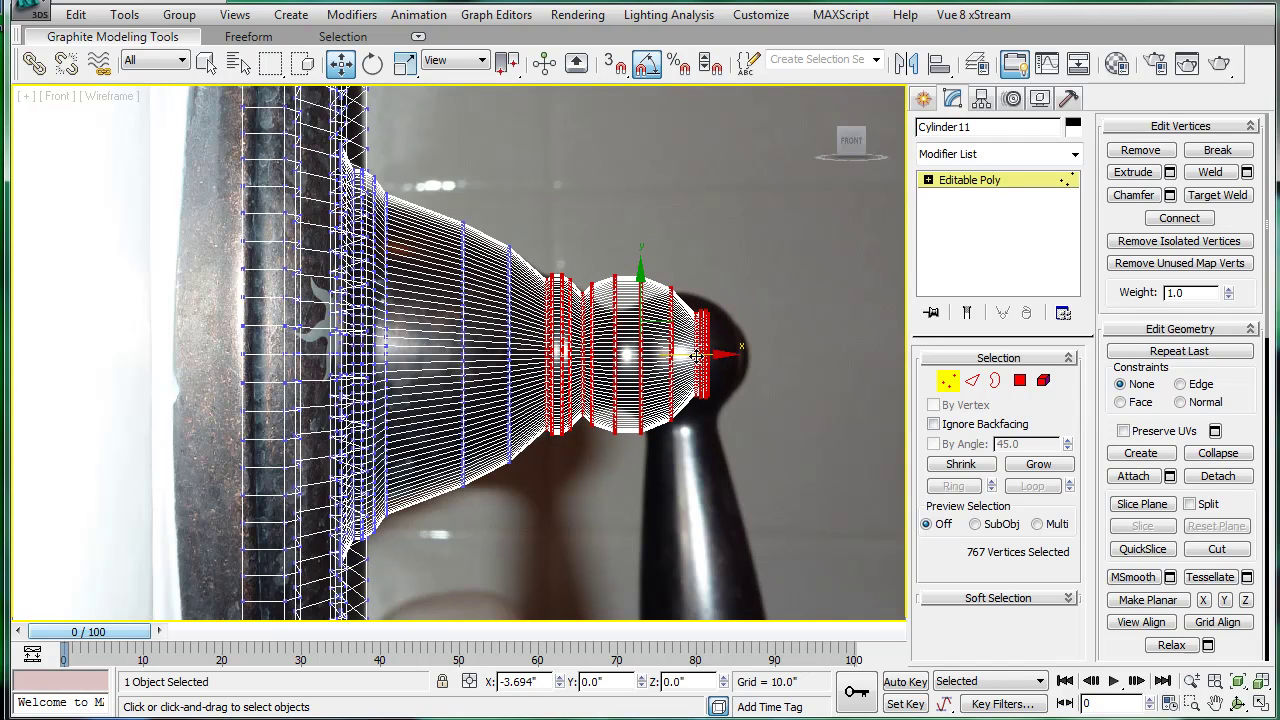
pyautogui.click(779, 302)
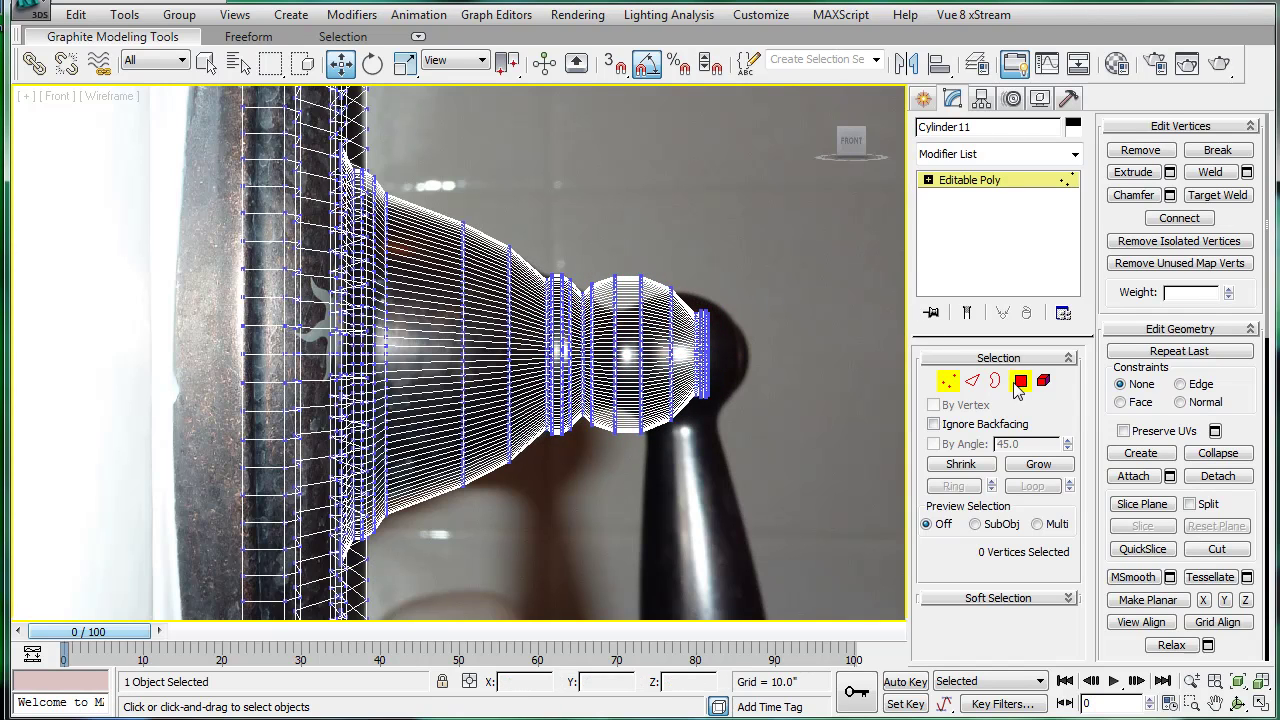
# Delete the polygons of the rounded knob beyond the hub's collar
pyautogui.press('4')
pyautogui.moveTo(766, 194); pyautogui.dragTo(587, 473)
pyautogui.press('Delete')
pyautogui.scroll(2, 660, 337)
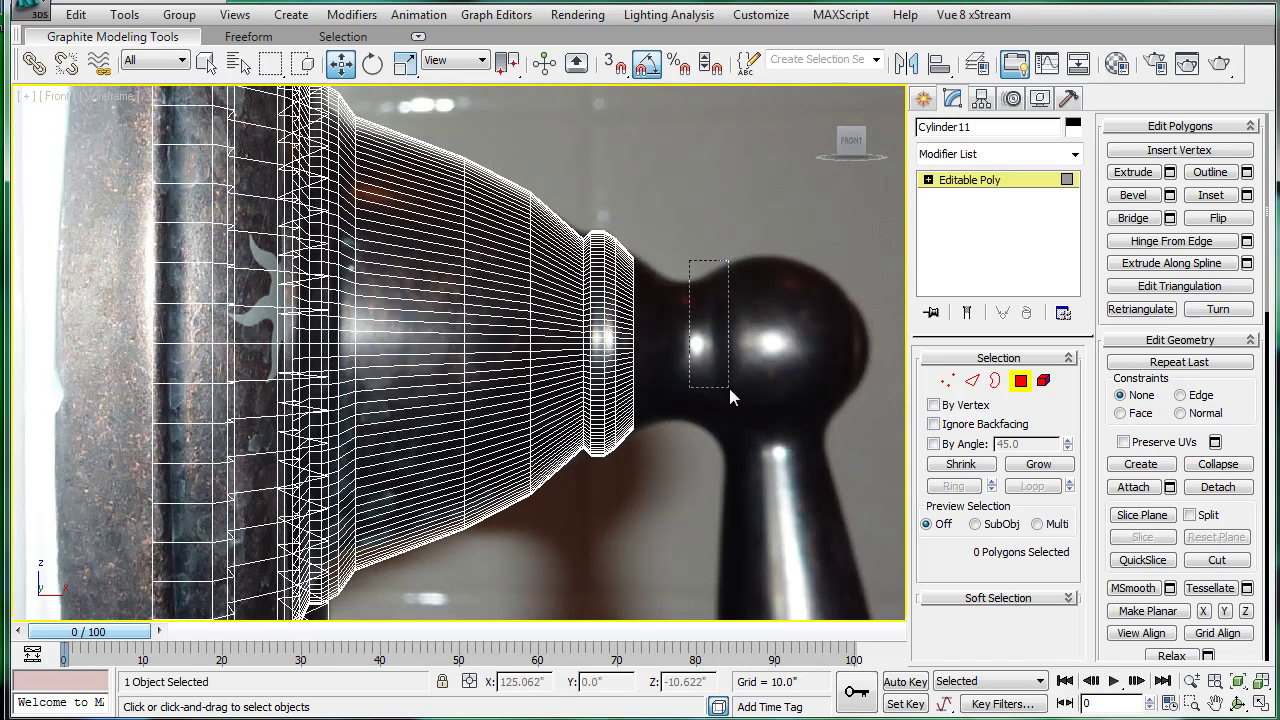
# Cap the open border at the hub's end and select only the cap polygon
pyautogui.click(1000, 384)
pyautogui.click(628, 350)
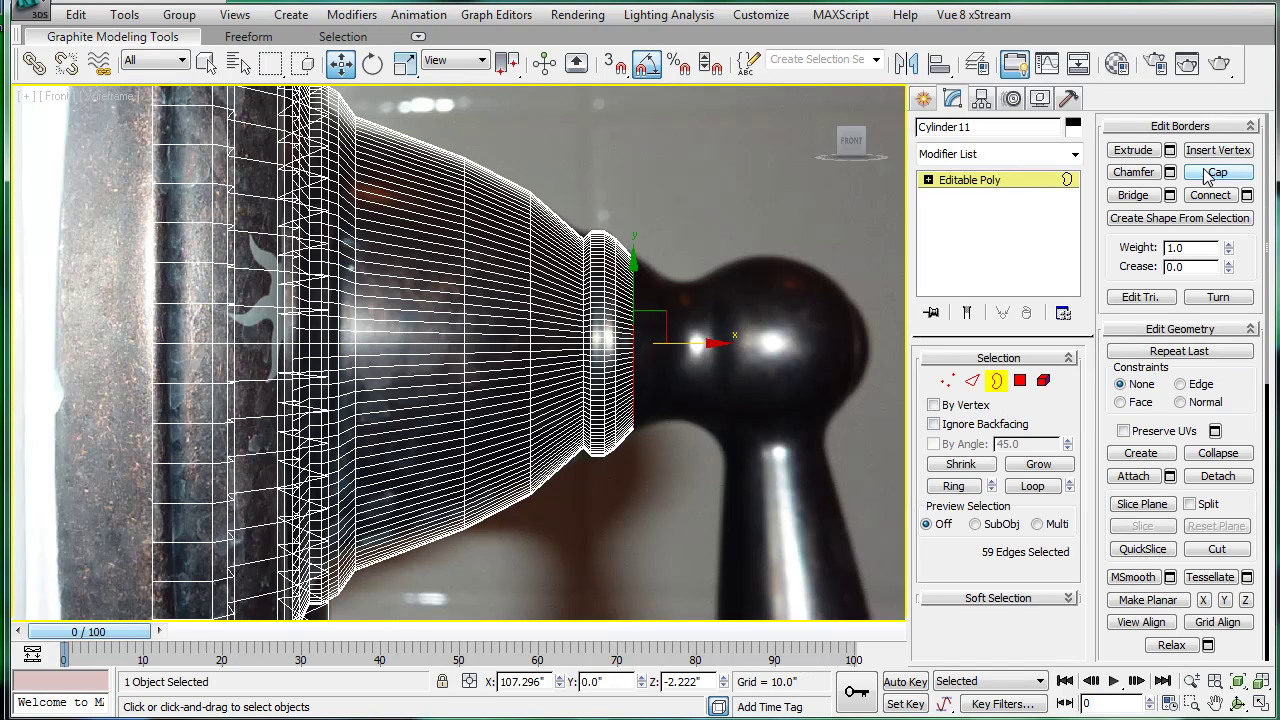
pyautogui.keyDown('ctrl'); pyautogui.click(1020, 382); pyautogui.keyUp('ctrl')
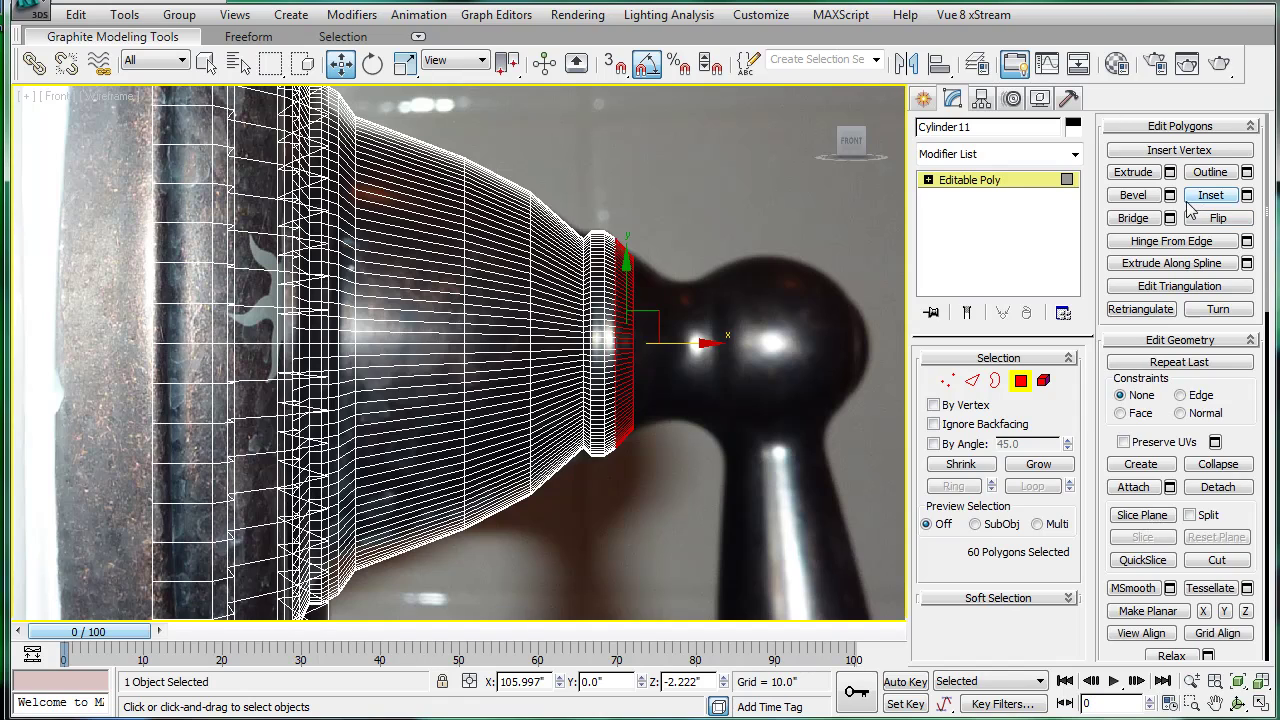
pyautogui.moveTo(626, 492); pyautogui.dragTo(627, 493)
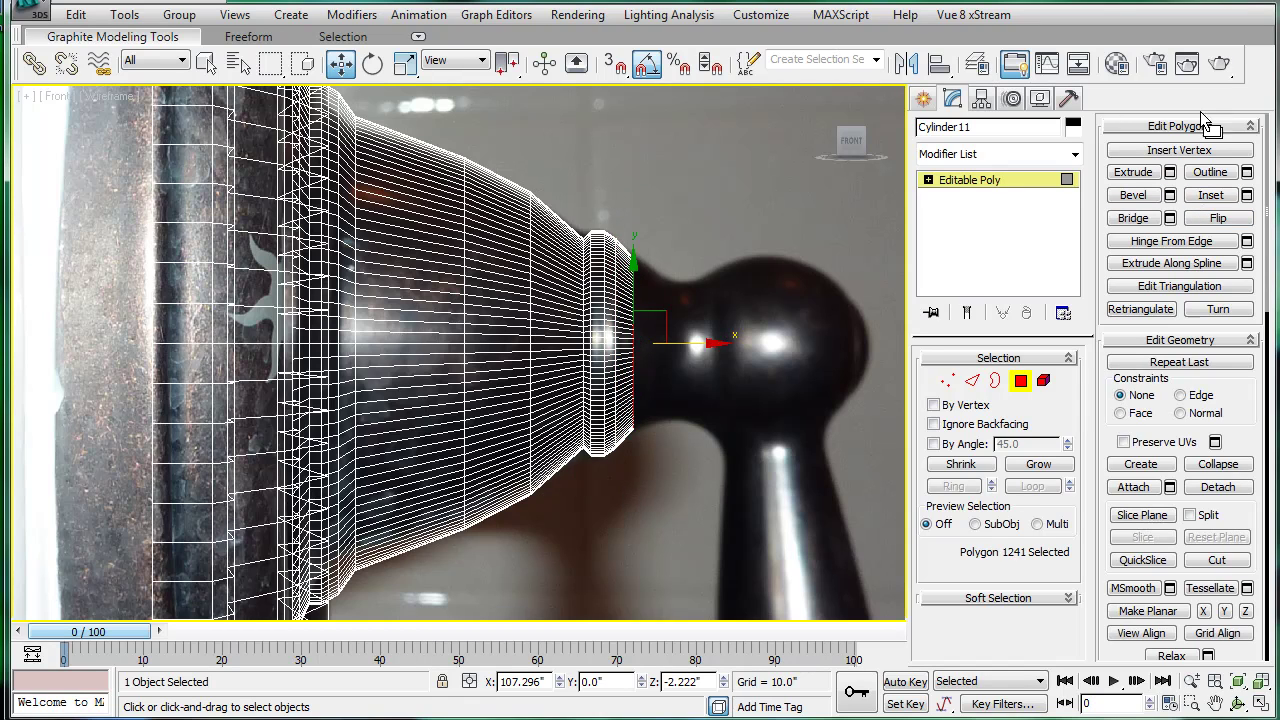
# Bevel the cap polygon as a group with height 6.515" and outline amount -3.75" to taper into the neck
pyautogui.click(1170, 195)
pyautogui.moveTo(657, 272); pyautogui.dragTo(332, 259)
pyautogui.moveTo(416, 310); pyautogui.dragTo(416, 285)
pyautogui.moveTo(413, 353); pyautogui.dragTo(382, 651)
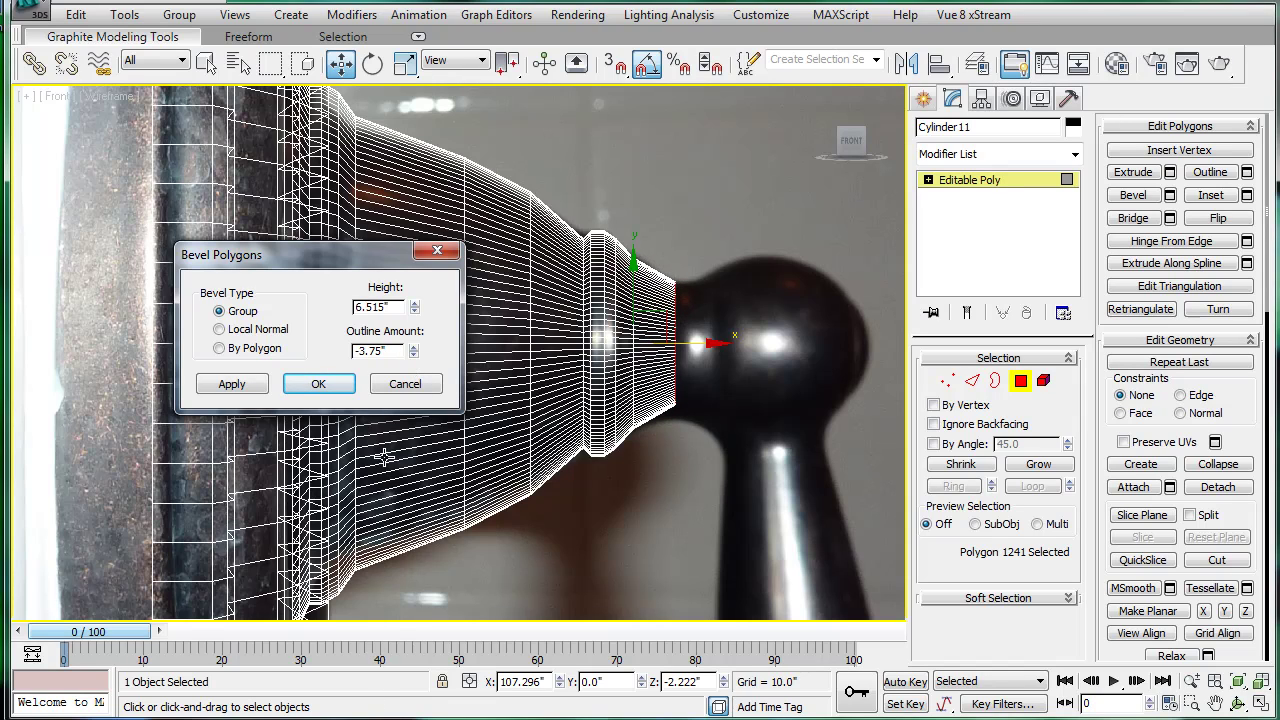
pyautogui.click(212, 378)
# Apply successive bevels of 1.629" height, raising the outline amount through 0.46", 0.75" and 0.82", to flare the neck into the ball
pyautogui.moveTo(415, 310); pyautogui.dragTo(430, 260)
pyautogui.click(236, 386)
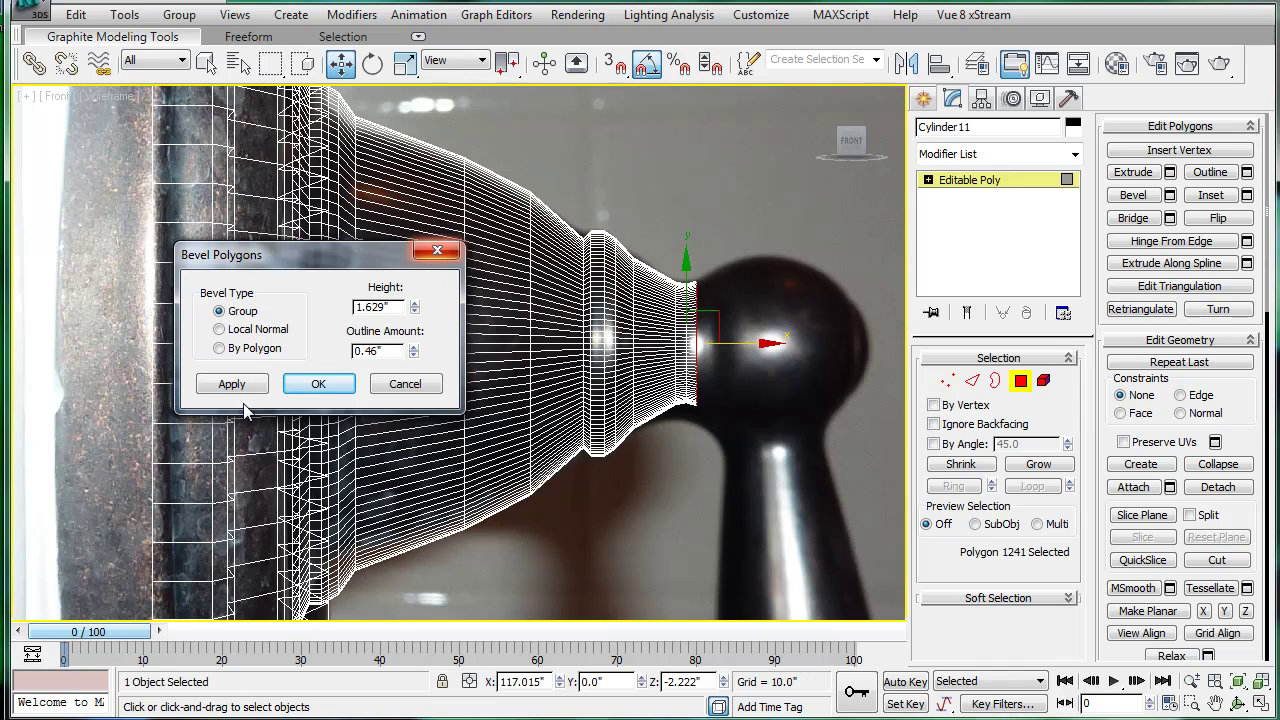
pyautogui.moveTo(413, 350); pyautogui.dragTo(413, 340)
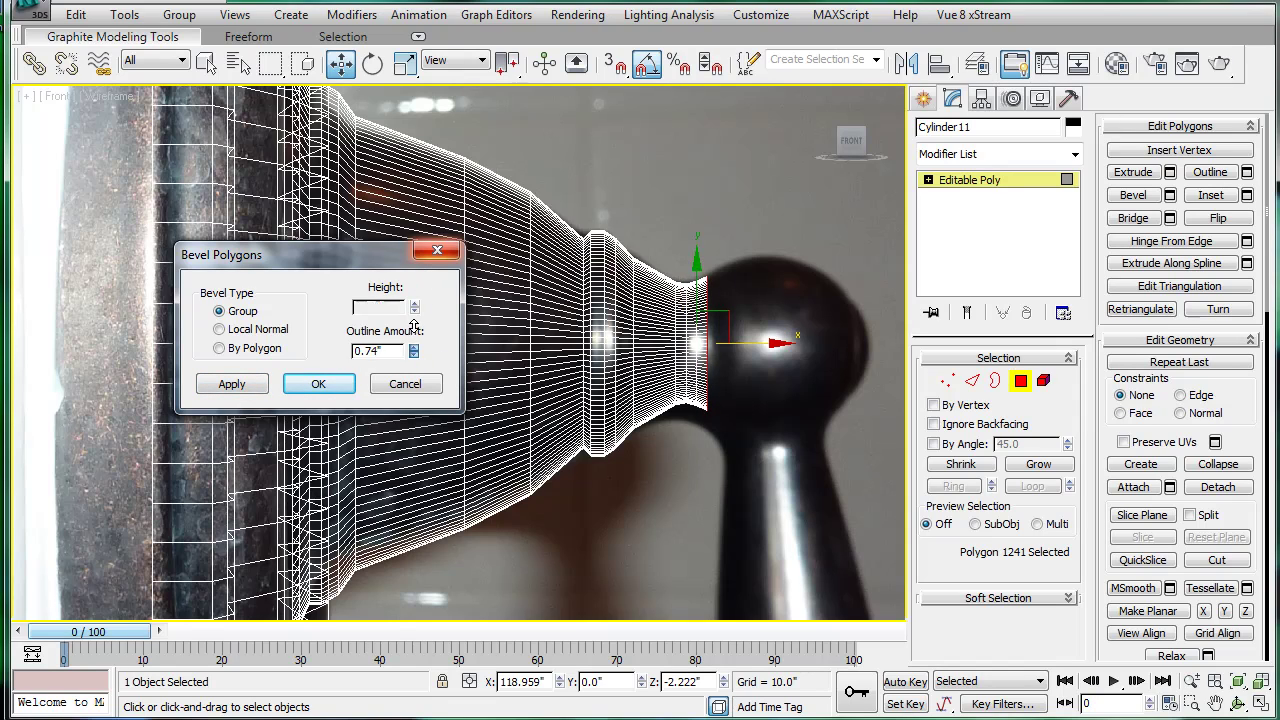
pyautogui.click(236, 386)
pyautogui.click(240, 389)
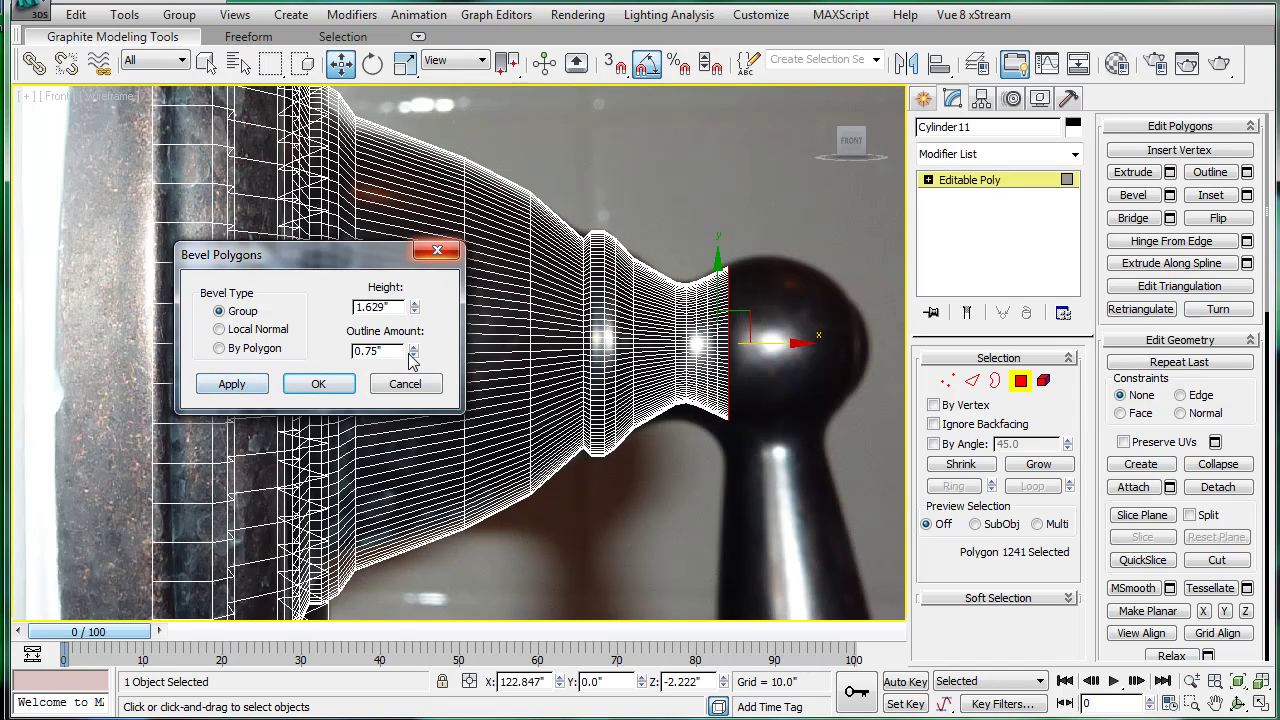
pyautogui.click(230, 385)
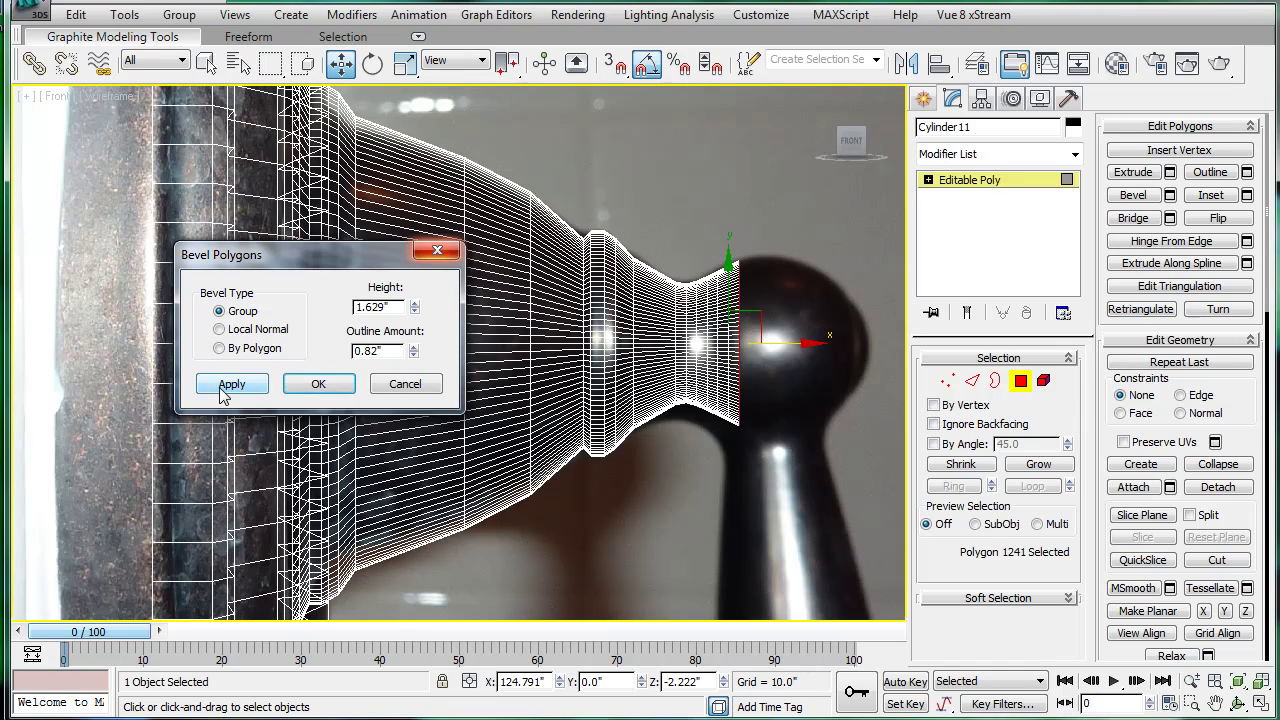
pyautogui.click(230, 385)
# Continue the 1.629" bevels with outline amounts of 0.55", 0.14" and -0.02" to round off the ball's widest part
pyautogui.moveTo(414, 354); pyautogui.dragTo(419, 372)
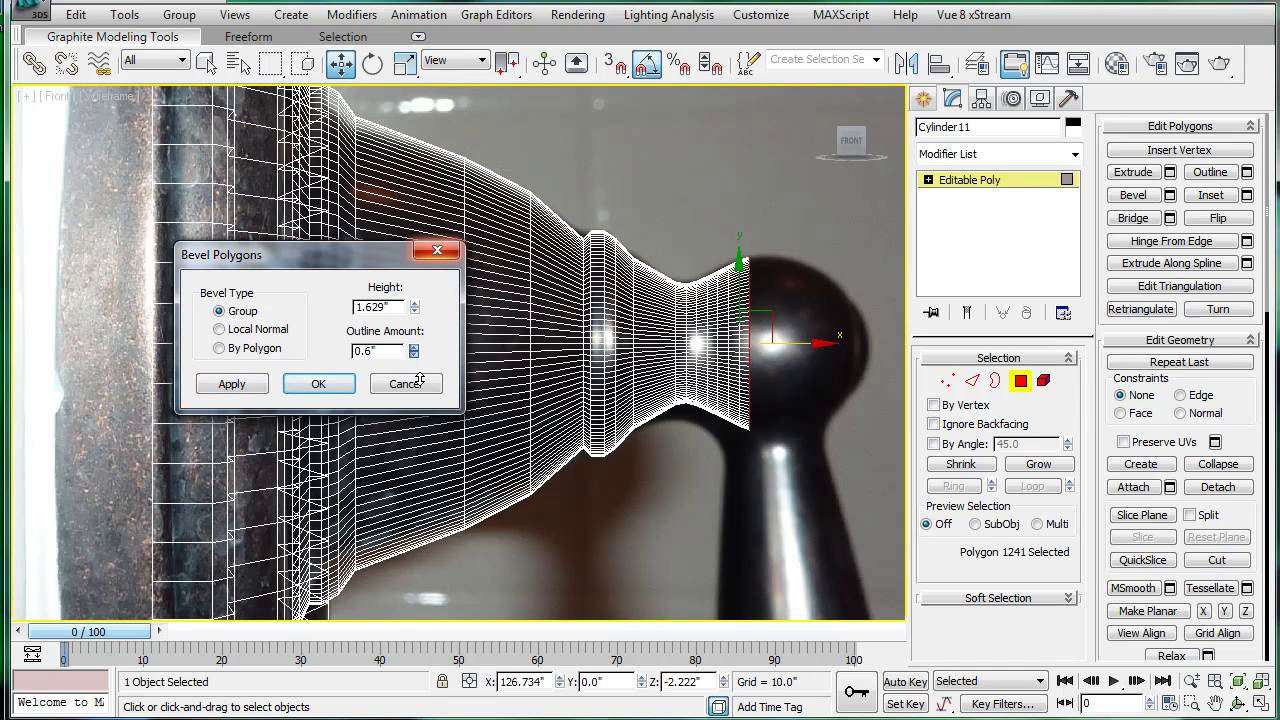
pyautogui.click(234, 387)
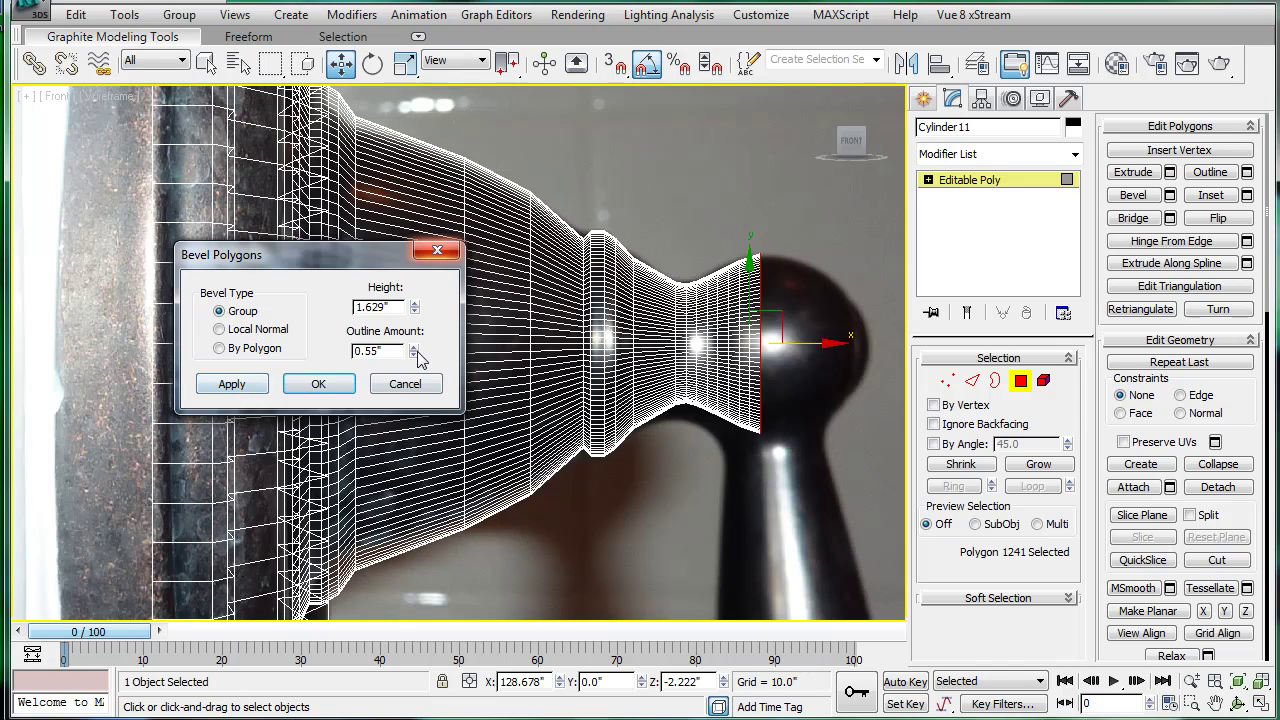
pyautogui.click(232, 385)
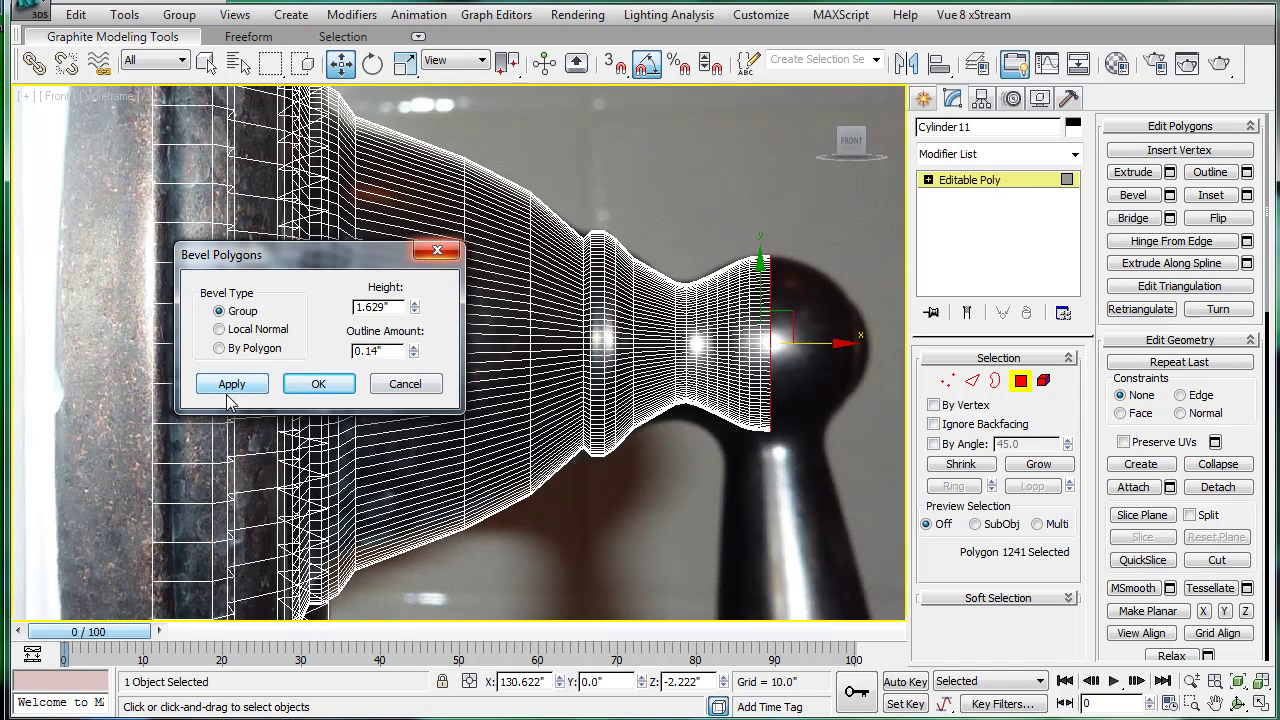
pyautogui.moveTo(414, 355); pyautogui.dragTo(420, 368)
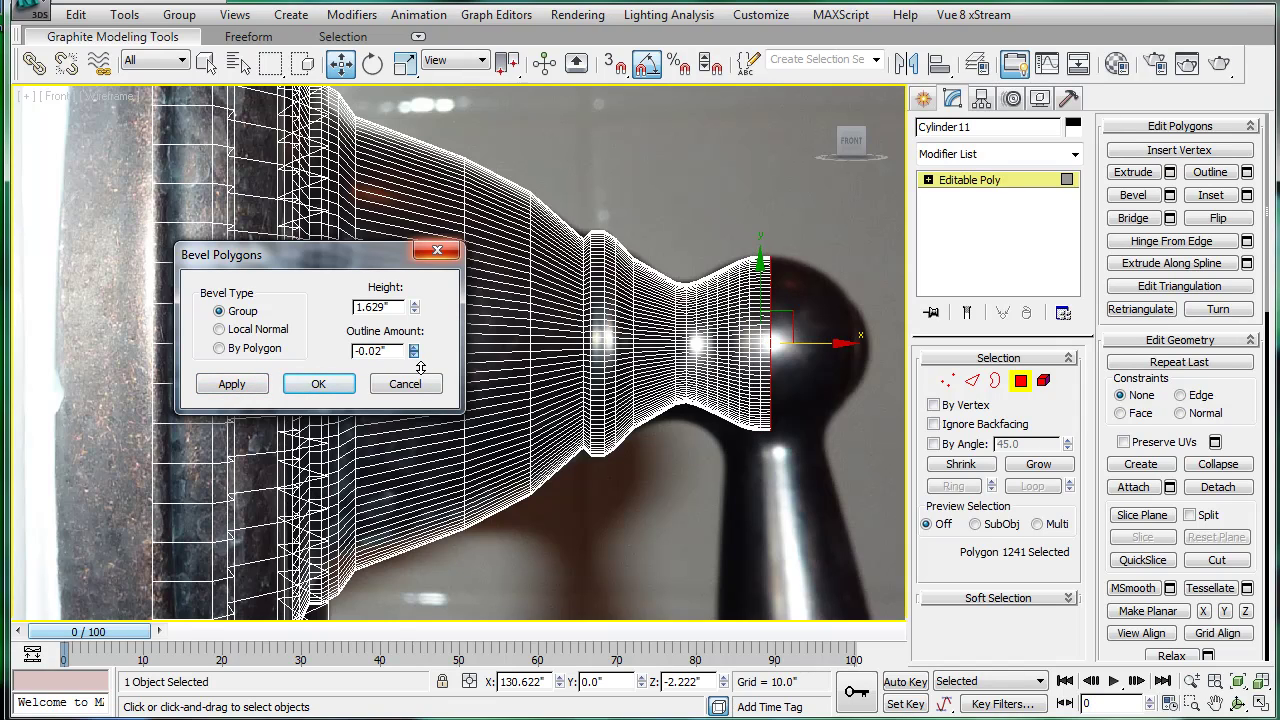
pyautogui.click(214, 388)
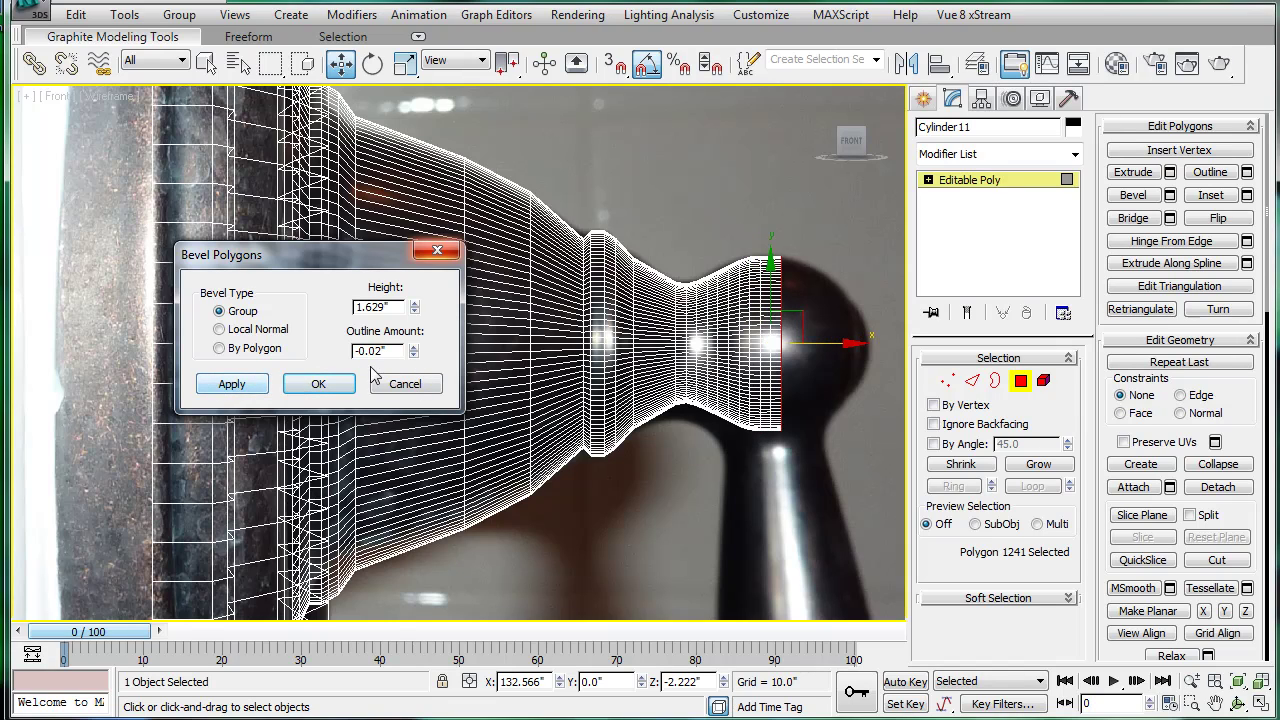
# Extend the ball's far half with bevels of 3.42" height, narrowing the outline amount to -3.629" toward the tip
pyautogui.click(251, 390)
pyautogui.moveTo(415, 310); pyautogui.dragTo(415, 290)
pyautogui.moveTo(413, 362); pyautogui.dragTo(409, 425)
pyautogui.click(250, 388)
pyautogui.click(229, 386)
pyautogui.moveTo(414, 354); pyautogui.dragTo(391, 467)
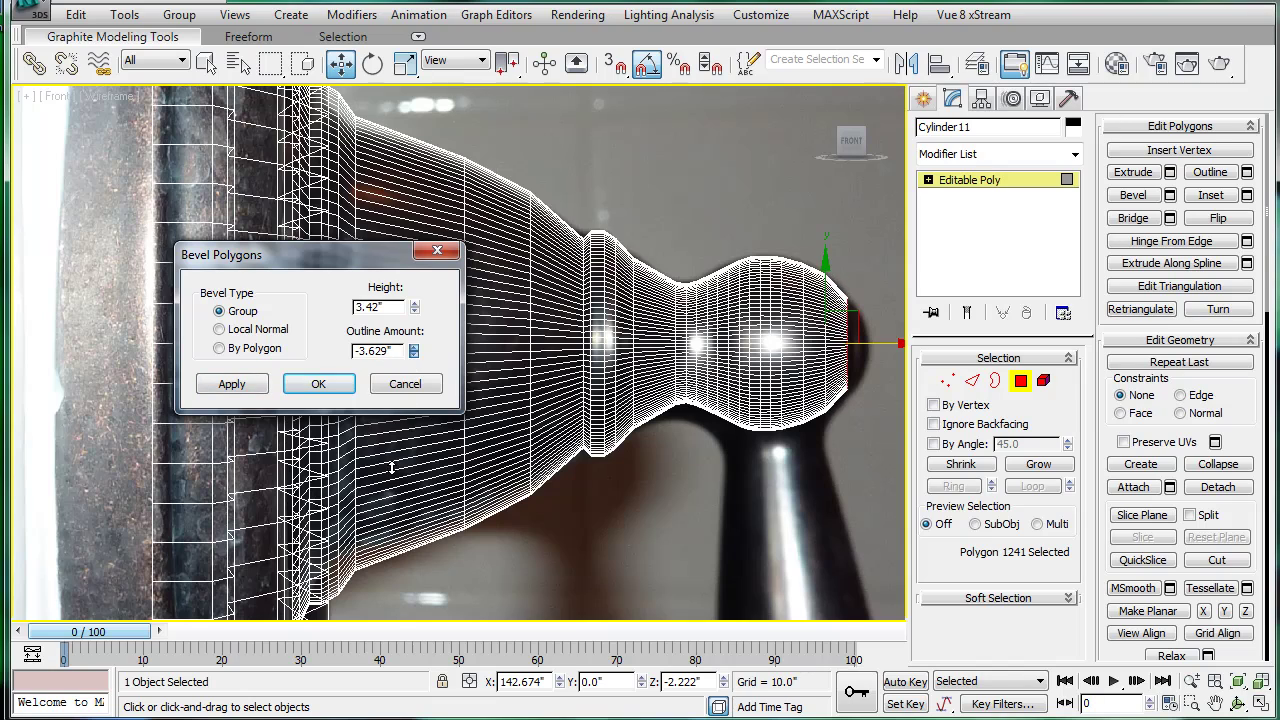
pyautogui.click(234, 387)
# Close the ball's rounded tip with a final bevel of 1.029" height and -2.62" outline amount
pyautogui.moveTo(414, 352)
pyautogui.mouseDown()
pyautogui.moveTo(418, 336)
pyautogui.moveTo(406, 412)
pyautogui.moveTo(419, 262)
pyautogui.moveTo(414, 345)
pyautogui.mouseUp()
pyautogui.click(240, 388)
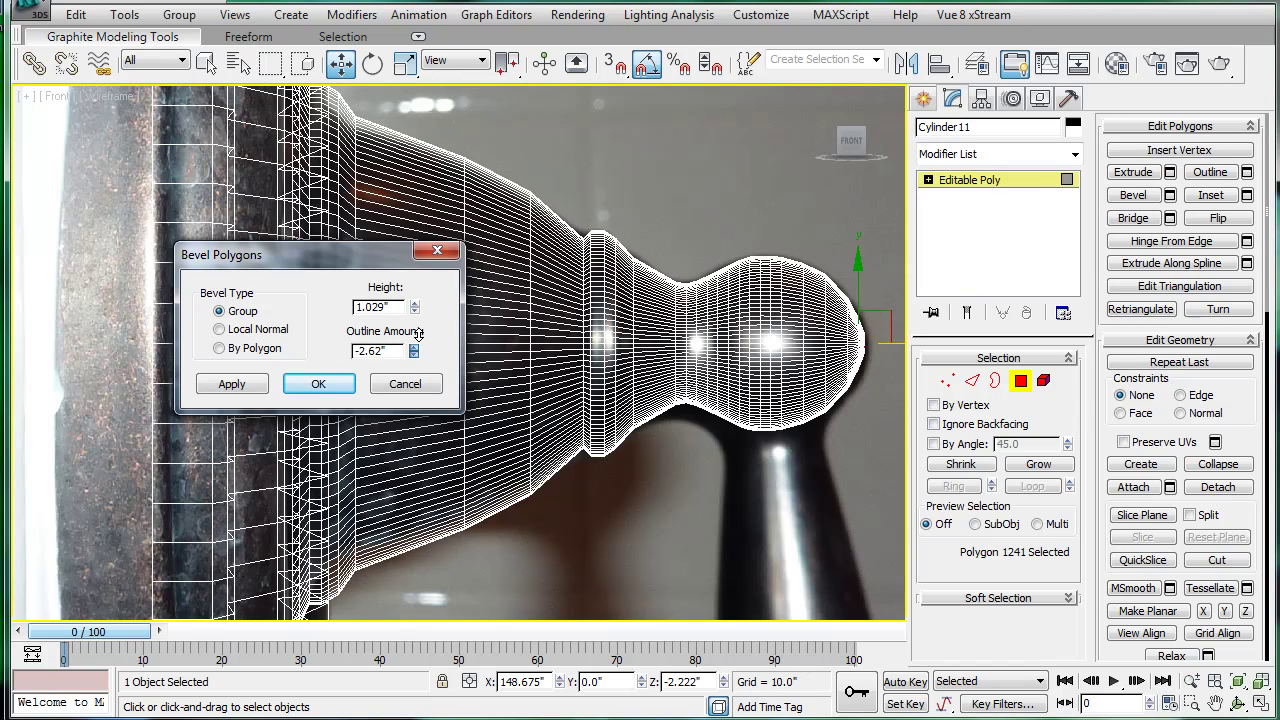
pyautogui.click(330, 386)
# Switch to edge editing and compare the neck and ball outline with the side photo up close
pyautogui.scroll(-5, 588, 366)
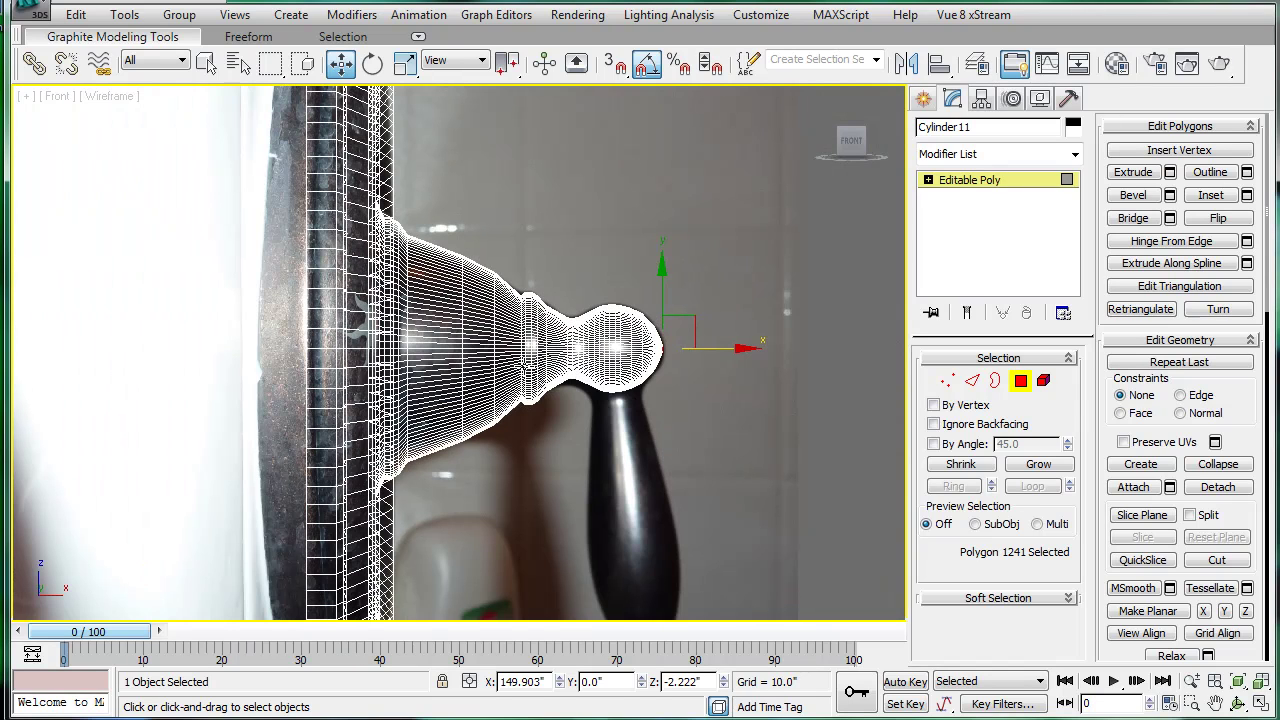
pyautogui.click(972, 380)
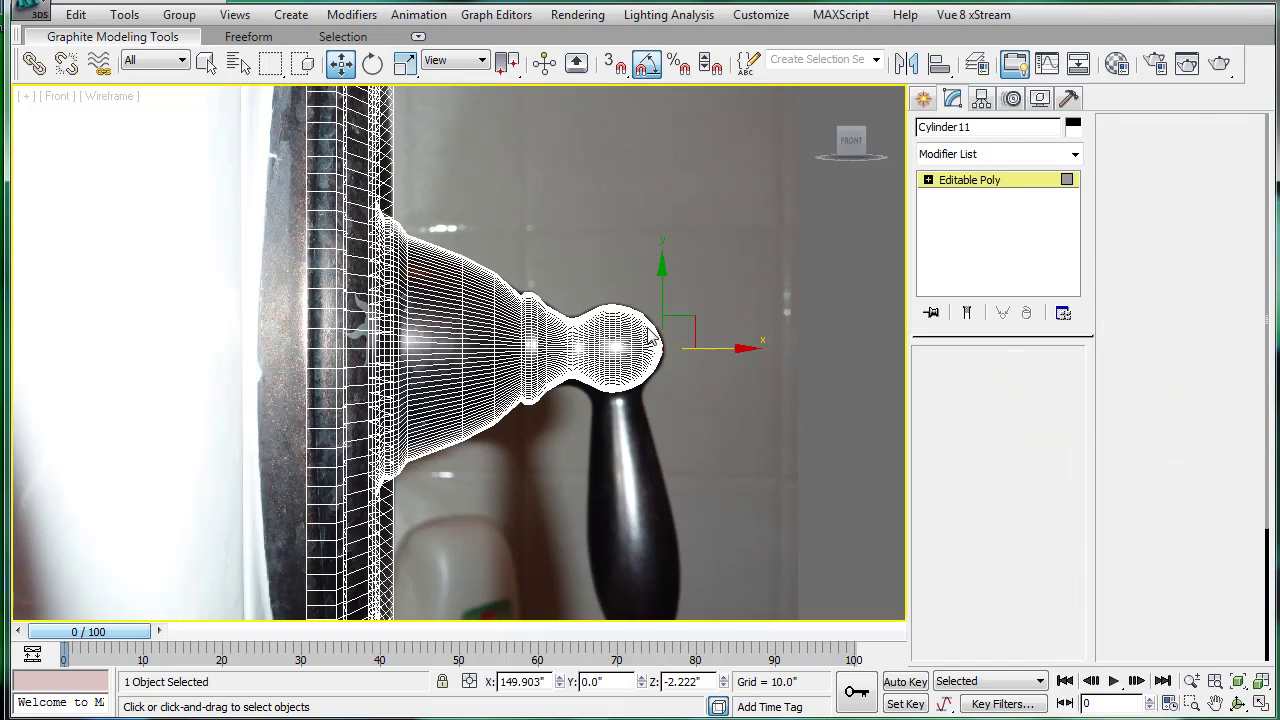
pyautogui.scroll(8, 677, 334)
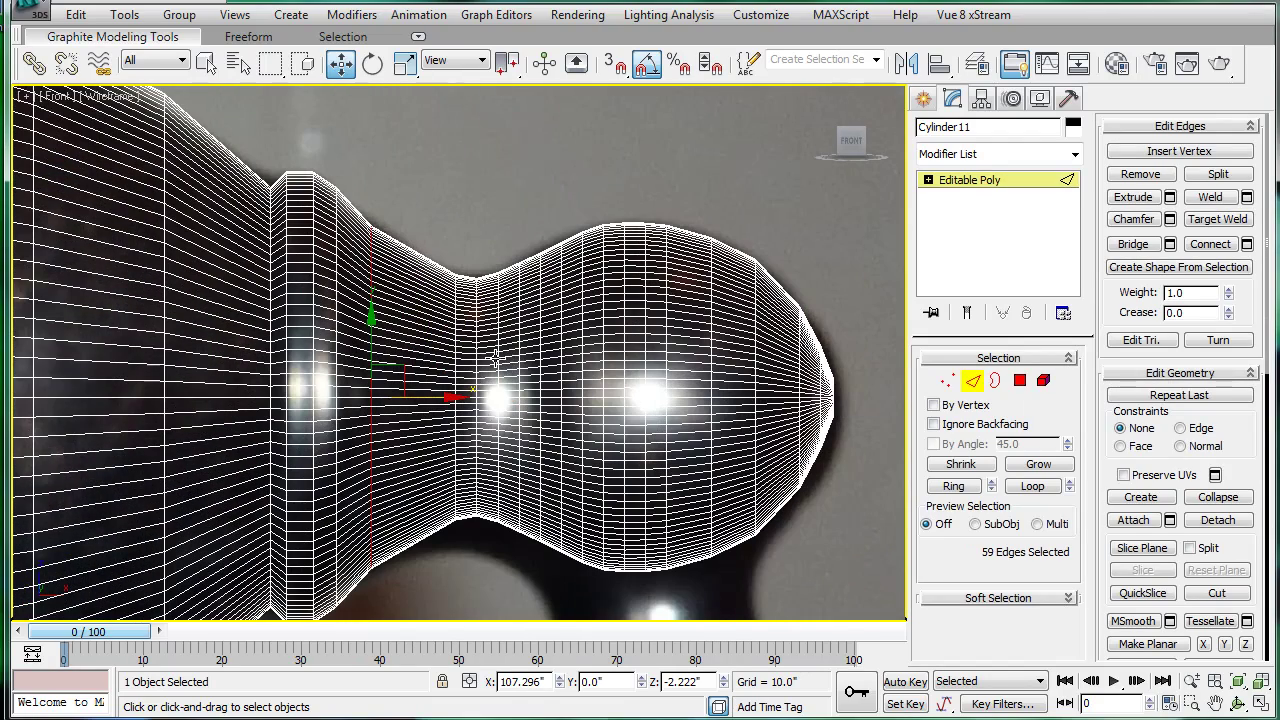
pyautogui.scroll(2, 490, 360)
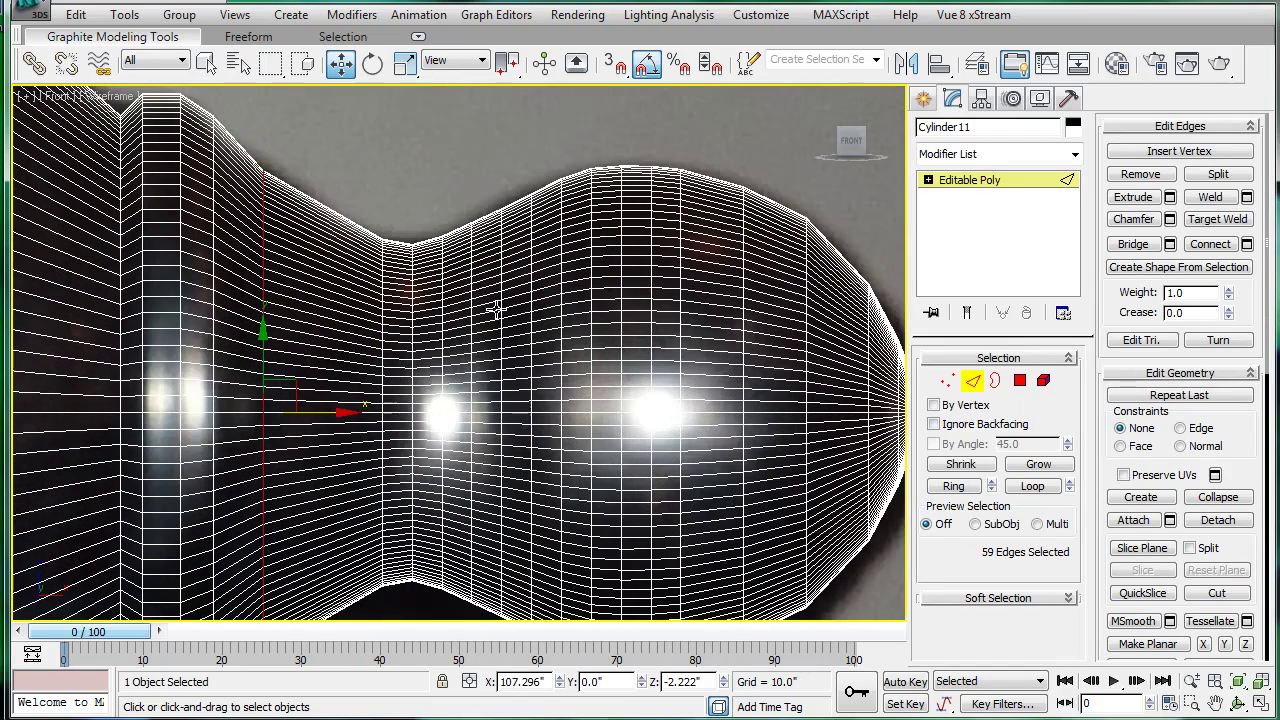
pyautogui.scroll(-5, 575, 299)
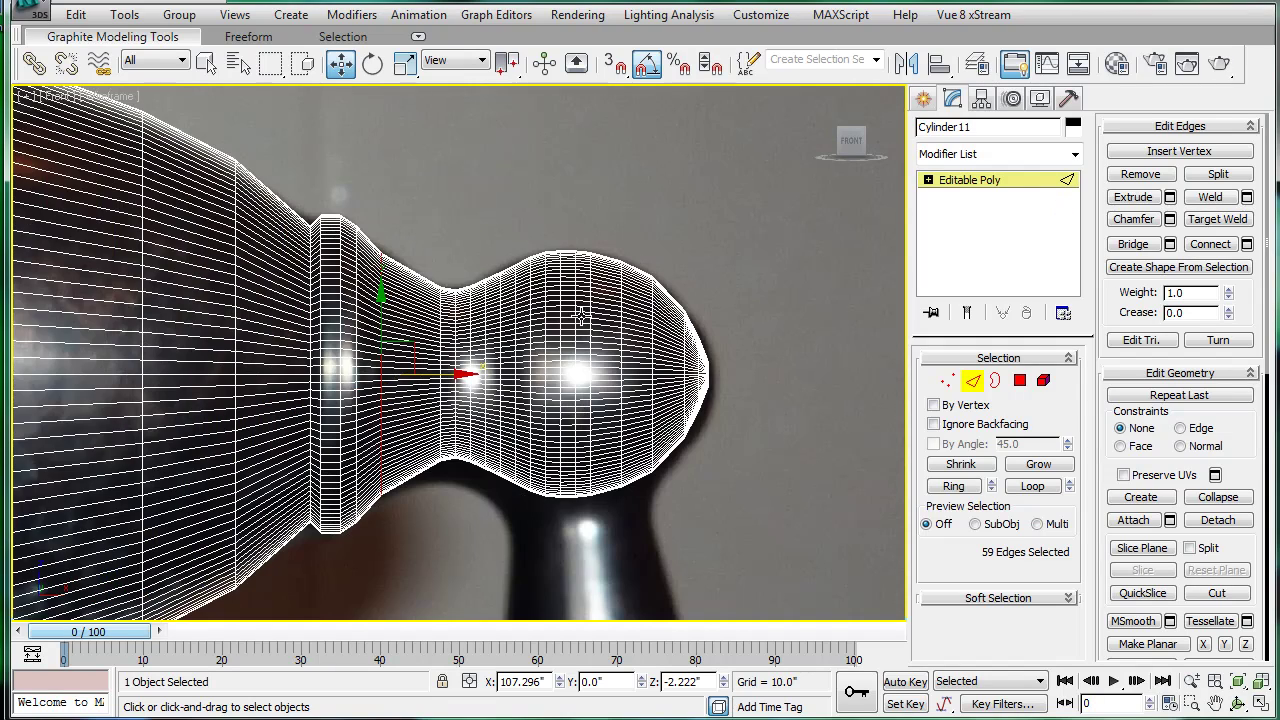
# Return to the four-view layout and turn off edged faces in the perspective view to examine the shaded hub
pyautogui.hotkey('alt', 'w')
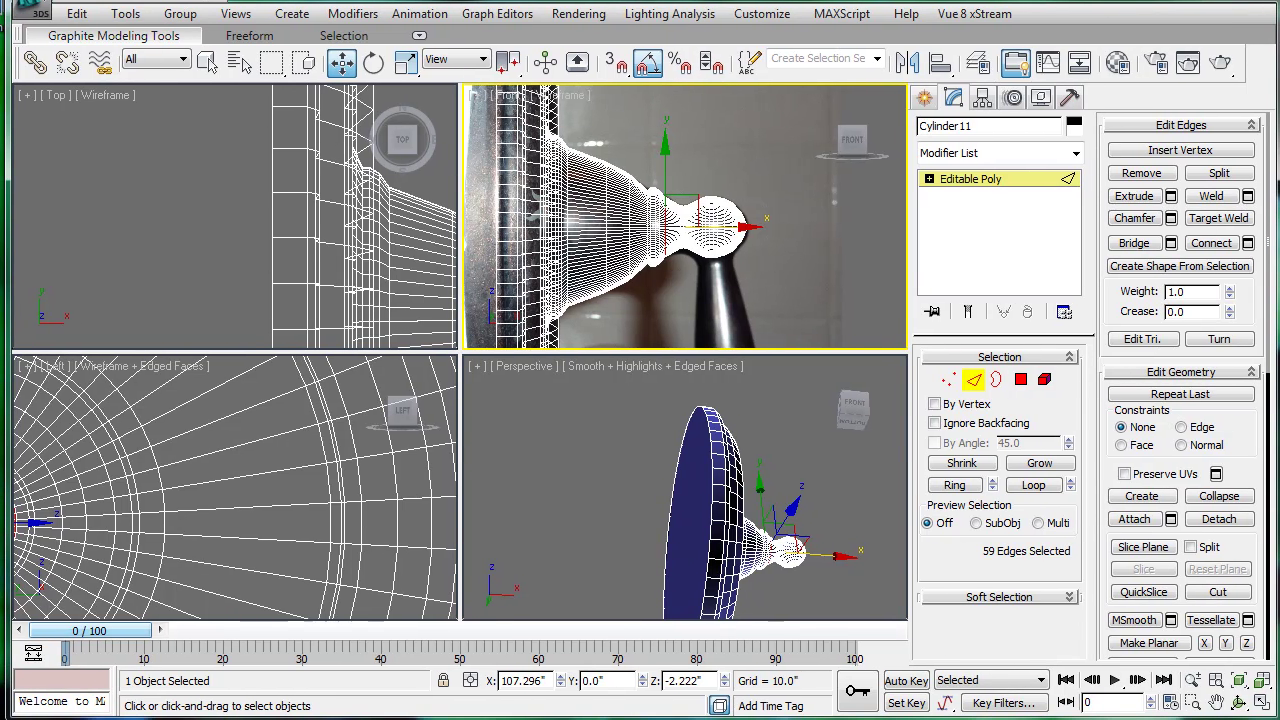
pyautogui.keyDown('alt'); pyautogui.moveTo(814, 516); pyautogui.dragTo(747, 489, button='middle'); pyautogui.keyUp('alt')
pyautogui.press('F4')
pyautogui.scroll(6, 747, 488)
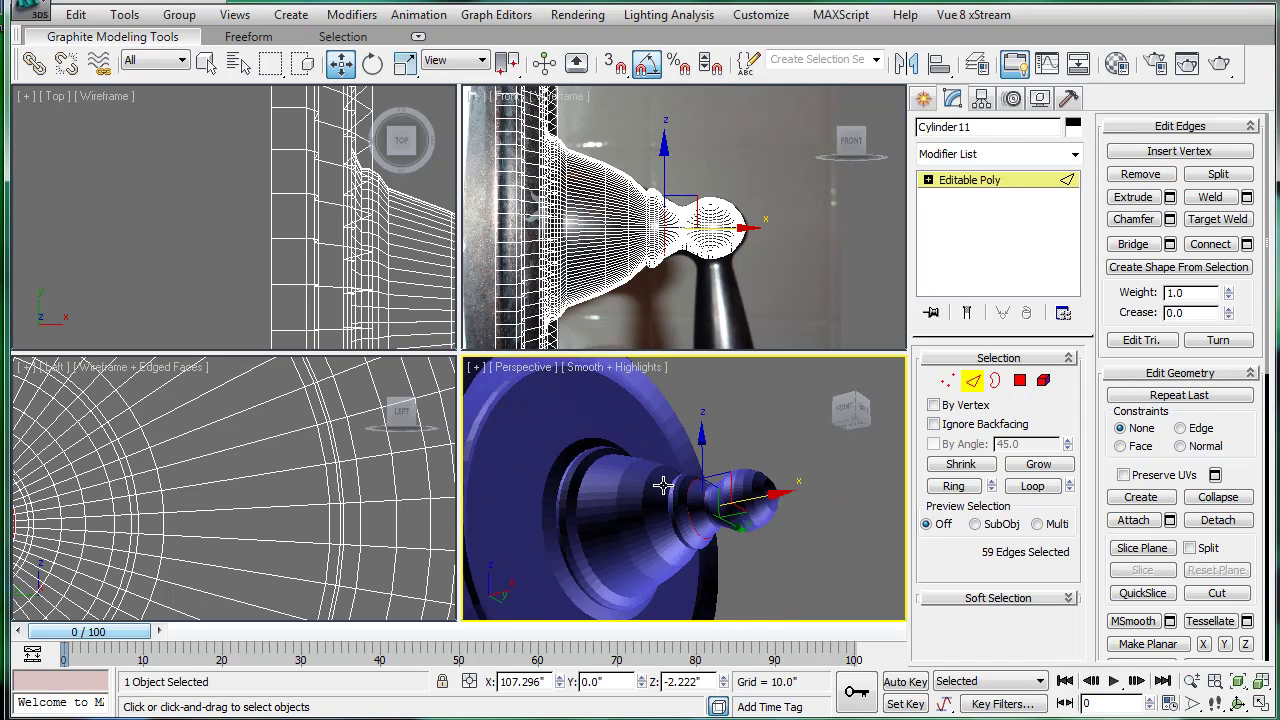
# Leave edge editing and apply a MeshSmooth modifier to the whole faucet plate and hub object
pyautogui.keyDown('alt'); pyautogui.moveTo(661, 484); pyautogui.dragTo(660, 580, button='middle'); pyautogui.keyUp('alt')
pyautogui.click(975, 182)
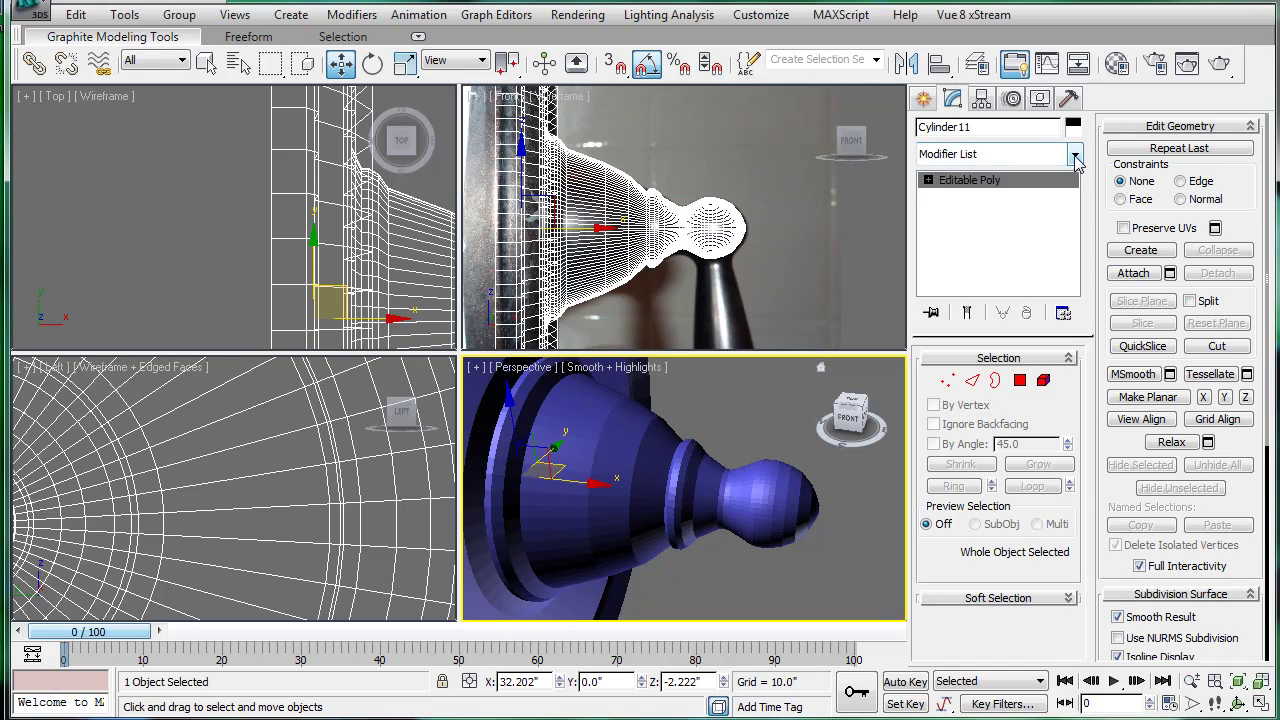
pyautogui.click(1074, 155)
pyautogui.scroll(-15, 1059, 432)
pyautogui.scroll(-2, 1059, 437)
pyautogui.scroll(3, 1059, 435)
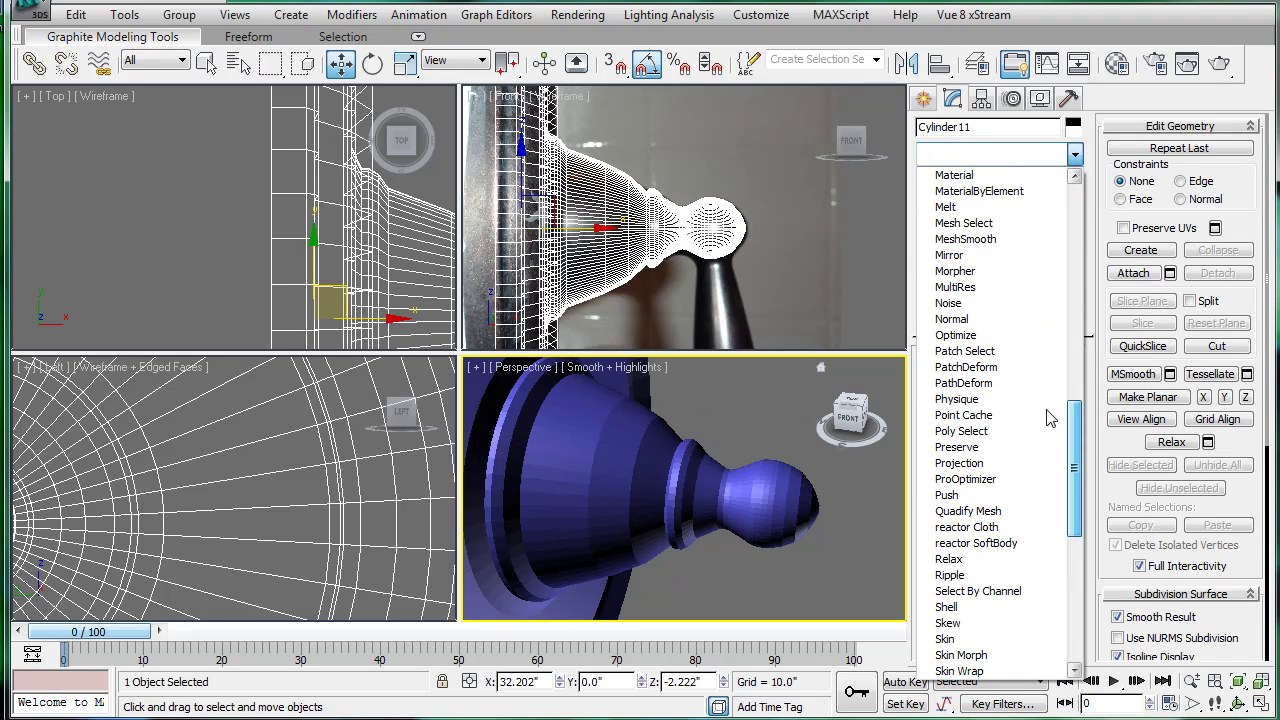
pyautogui.click(953, 244)
pyautogui.keyDown('alt'); pyautogui.moveTo(695, 452); pyautogui.dragTo(590, 440, button='middle'); pyautogui.keyUp('alt')
# Go back to the Editable Poly's polygon level, show edged faces and select a polygon on the ball's underside above the photo's handle
pyautogui.click(969, 196)
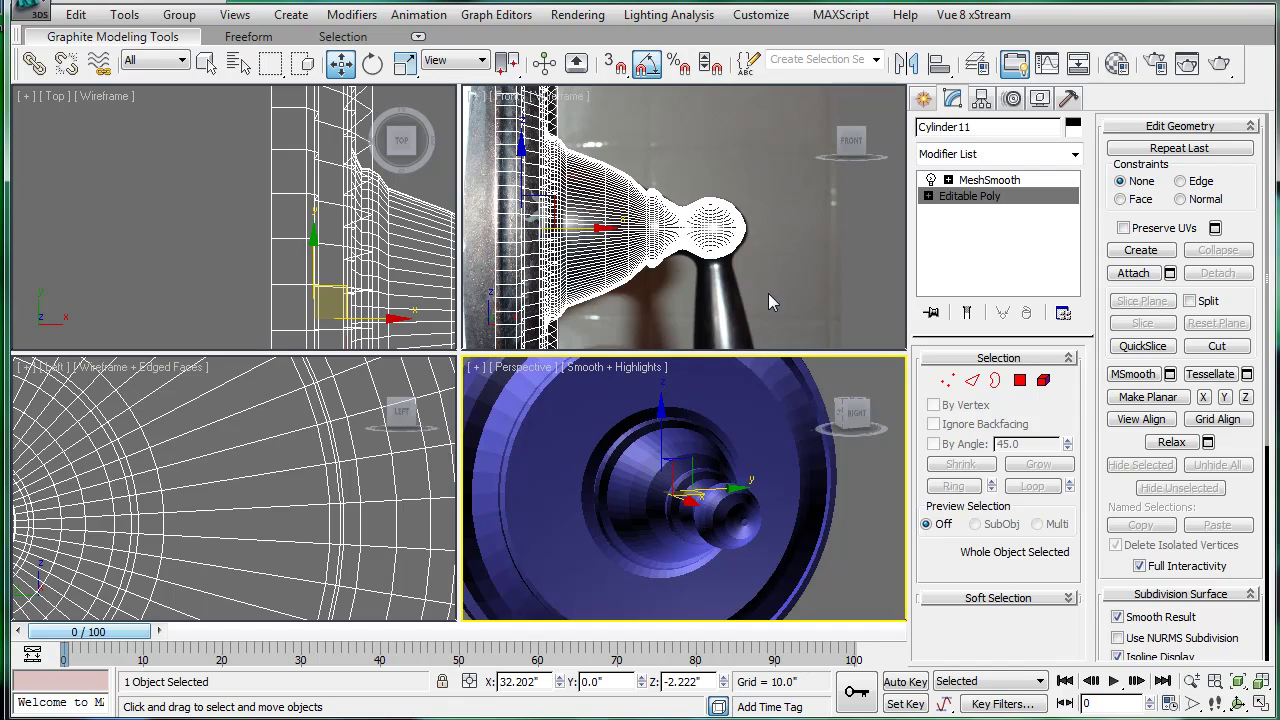
pyautogui.moveTo(768, 293); pyautogui.dragTo(753, 253, button='middle')
pyautogui.click(1019, 381)
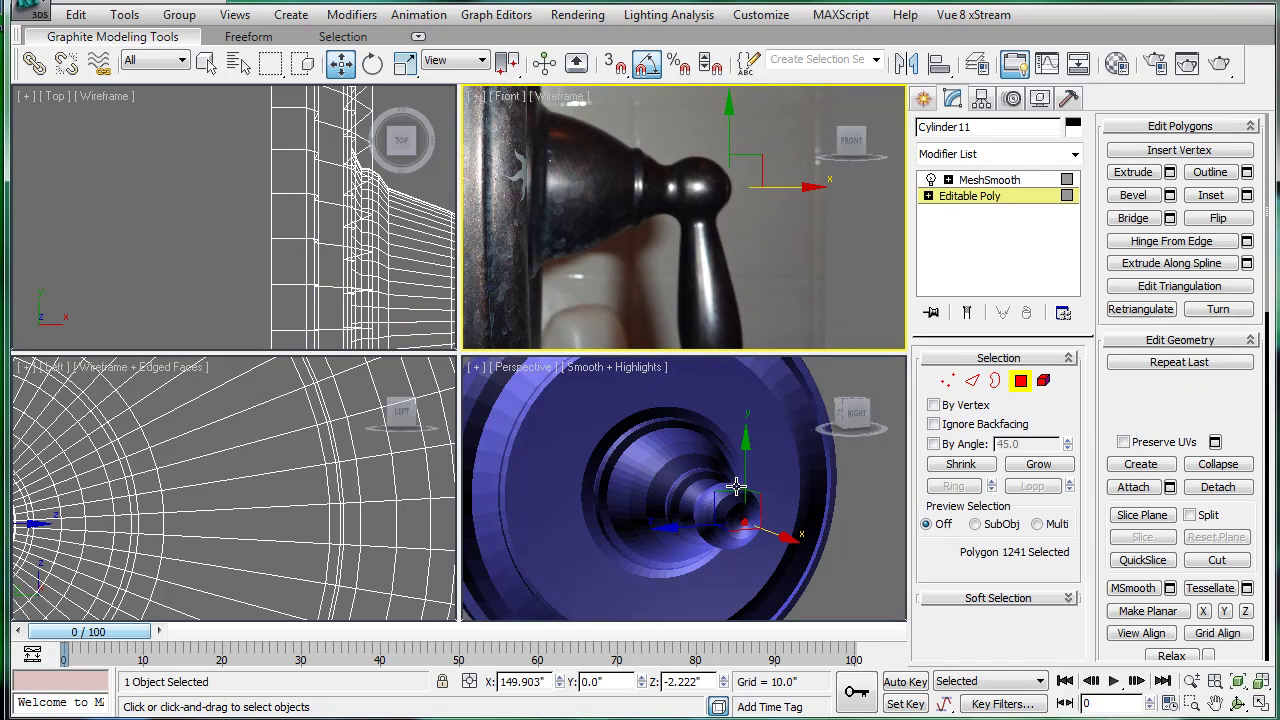
pyautogui.keyDown('alt'); pyautogui.moveTo(766, 491); pyautogui.dragTo(730, 441, button='middle'); pyautogui.keyUp('alt')
pyautogui.press('F4')
pyautogui.scroll(6, 733, 470)
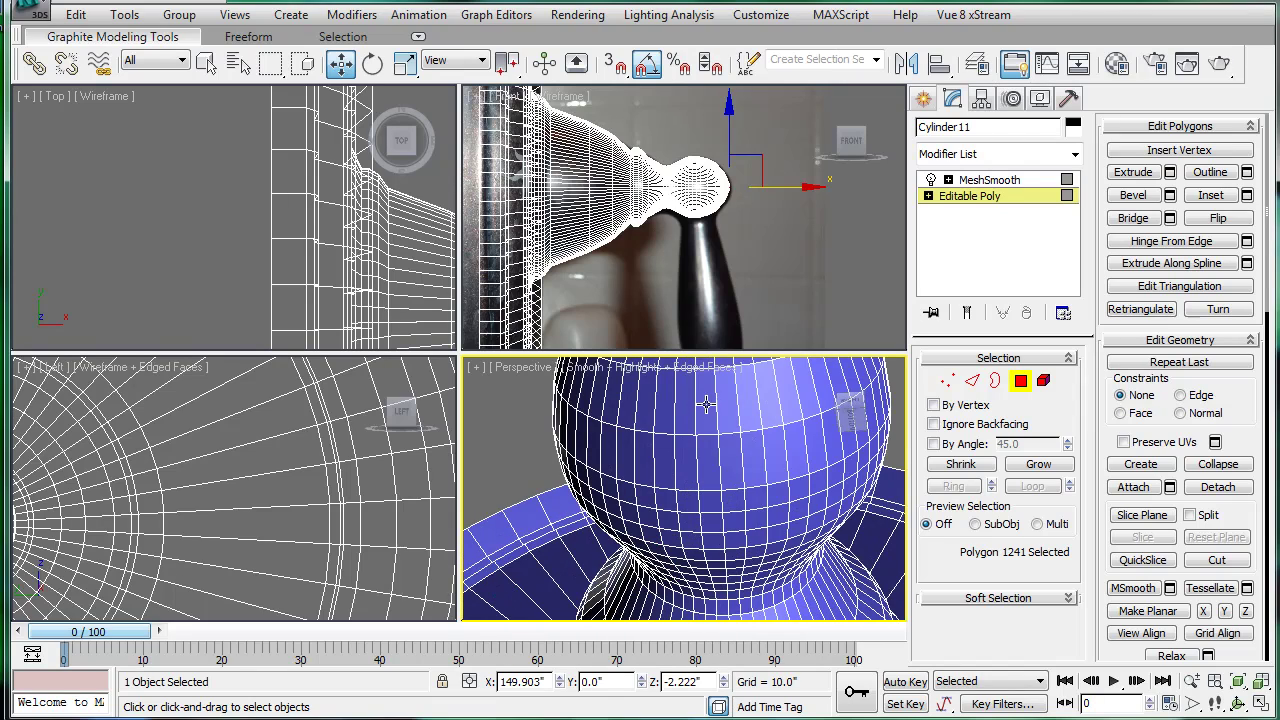
pyautogui.click(705, 404)
pyautogui.scroll(10, 745, 240)
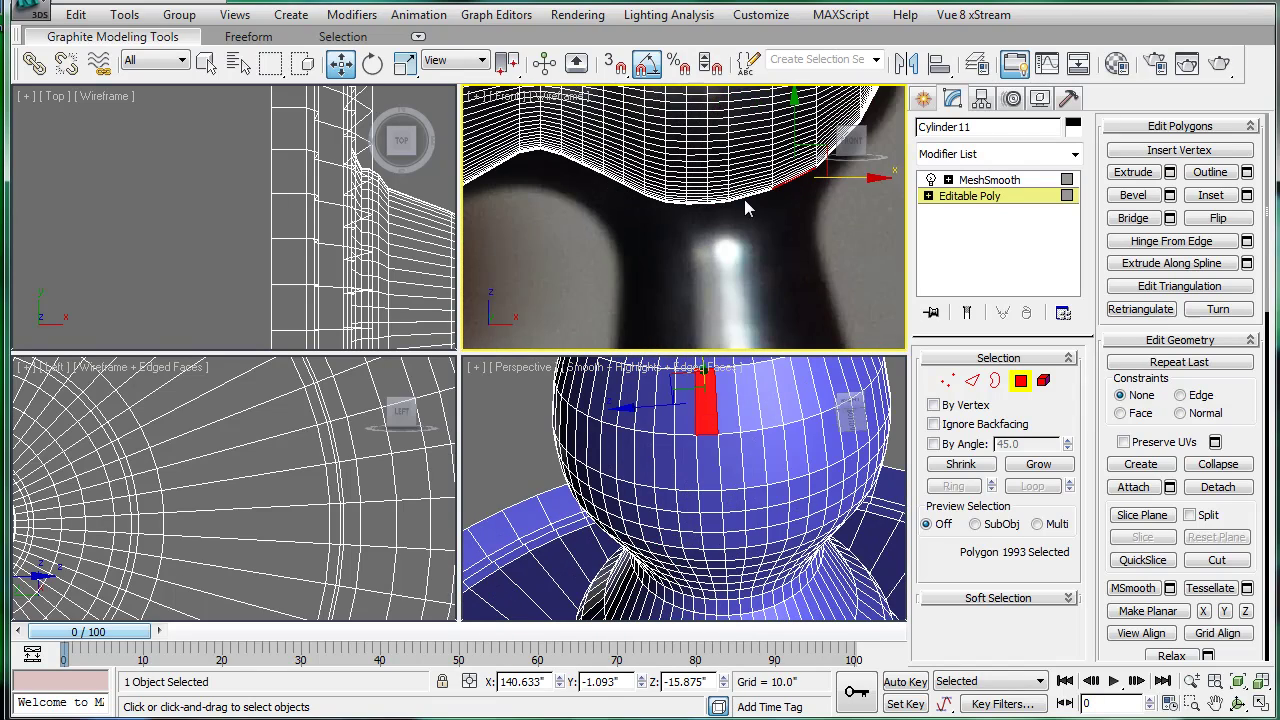
pyautogui.scroll(-6, 685, 397)
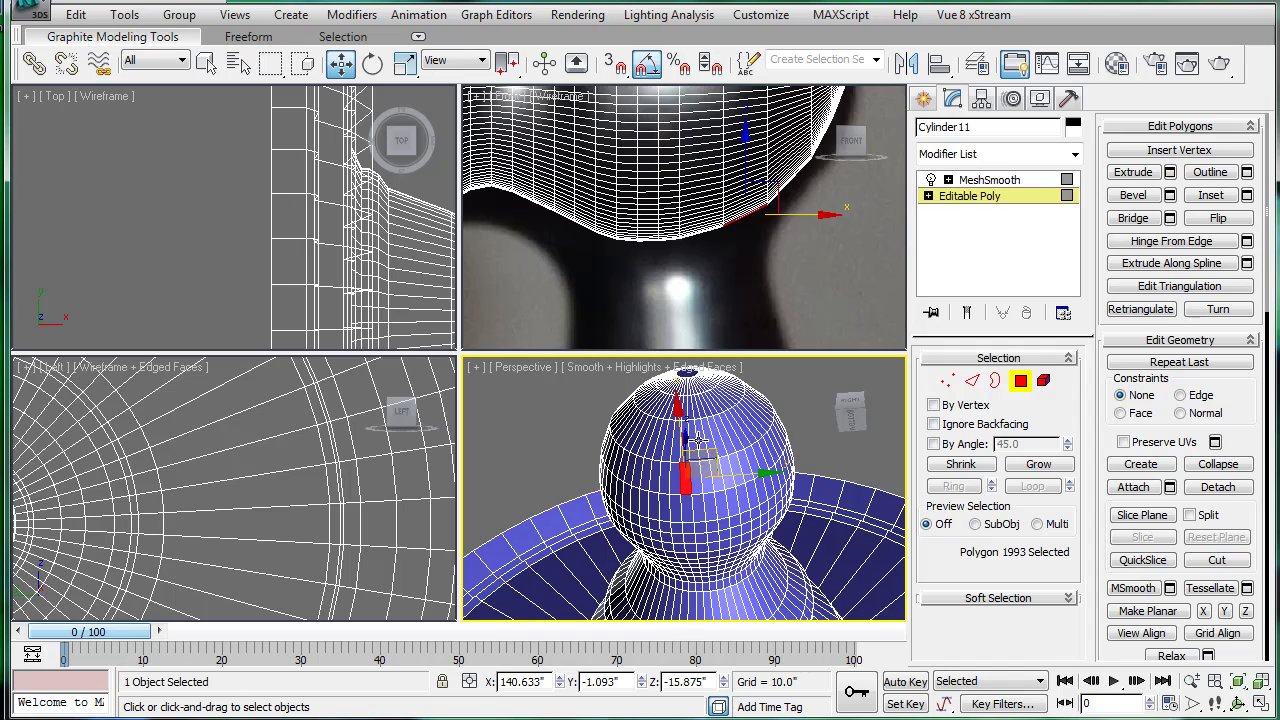
# Extend the selection toward the neck into a lengthwise strip of seven polygons along the ball's underside
pyautogui.keyDown('ctrl'); pyautogui.click(688, 505); pyautogui.keyUp('ctrl')
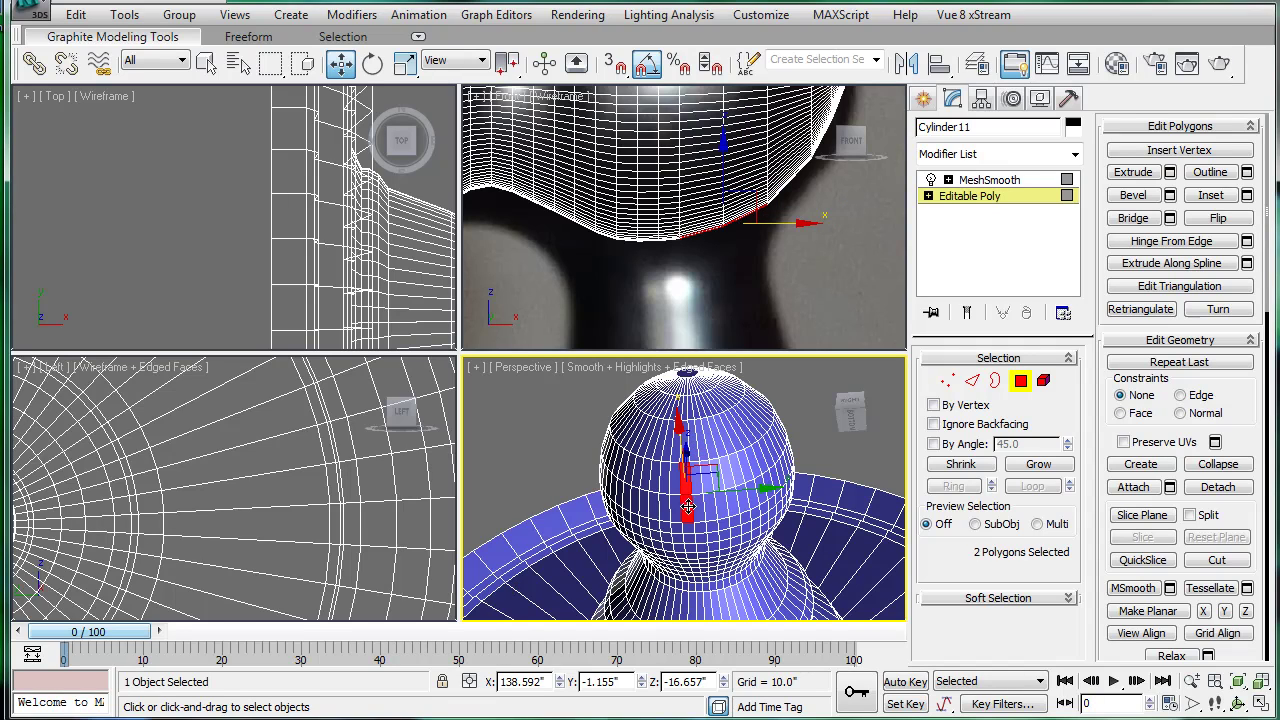
pyautogui.keyDown('ctrl'); pyautogui.click(689, 533); pyautogui.keyUp('ctrl')
pyautogui.keyDown('ctrl'); pyautogui.click(690, 540); pyautogui.keyUp('ctrl')
pyautogui.keyDown('ctrl'); pyautogui.click(688, 545); pyautogui.keyUp('ctrl')
pyautogui.keyDown('alt'); pyautogui.moveTo(688, 545); pyautogui.dragTo(693, 478, button='middle'); pyautogui.keyUp('alt')
pyautogui.keyDown('ctrl'); pyautogui.click(693, 486); pyautogui.keyUp('ctrl')
pyautogui.keyDown('ctrl'); pyautogui.click(694, 494); pyautogui.keyUp('ctrl')
pyautogui.keyDown('ctrl'); pyautogui.click(695, 500); pyautogui.keyUp('ctrl')
pyautogui.keyDown('alt'); pyautogui.click(695, 500); pyautogui.keyUp('alt')
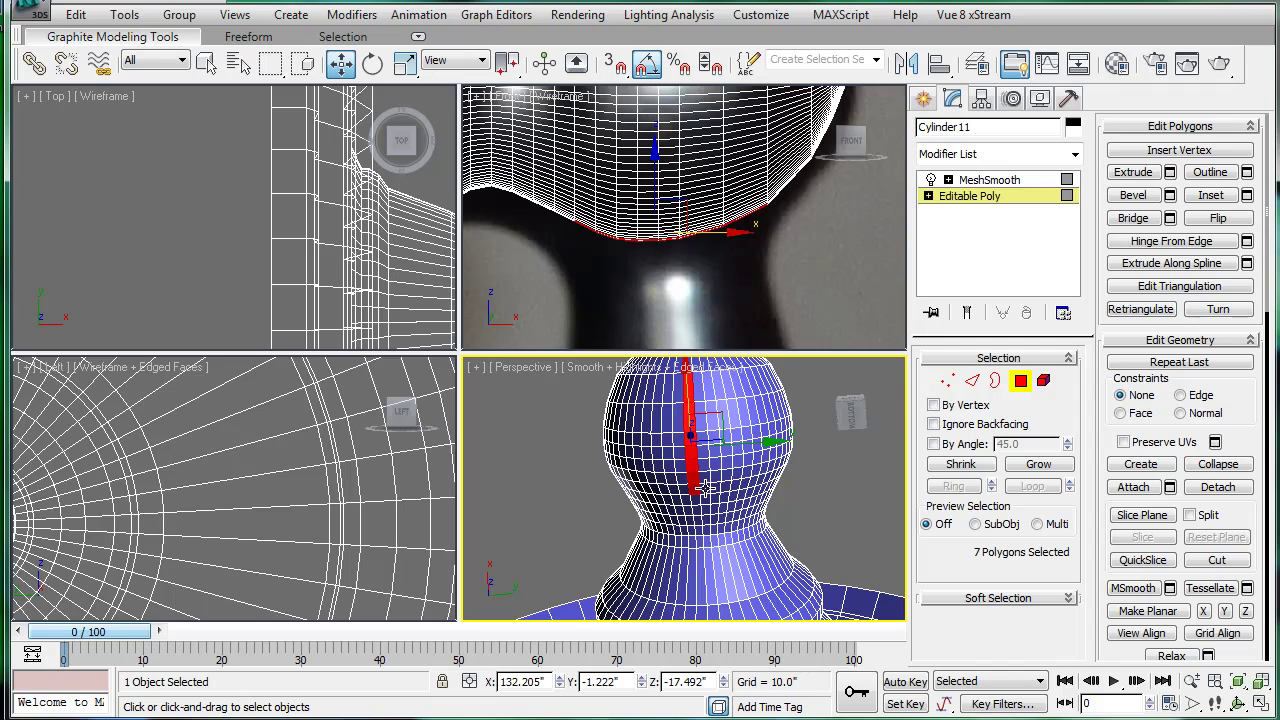
# Add a row of four polygons across the strip's neck end and begin the patch's opposite side with one more
pyautogui.keyDown('ctrl'); pyautogui.click(705, 487); pyautogui.keyUp('ctrl')
pyautogui.keyDown('ctrl'); pyautogui.click(714, 487); pyautogui.keyUp('ctrl')
pyautogui.keyDown('ctrl'); pyautogui.click(724, 486); pyautogui.keyUp('ctrl')
pyautogui.keyDown('ctrl'); pyautogui.click(734, 485); pyautogui.keyUp('ctrl')
pyautogui.keyDown('ctrl'); pyautogui.click(736, 474); pyautogui.keyUp('ctrl')
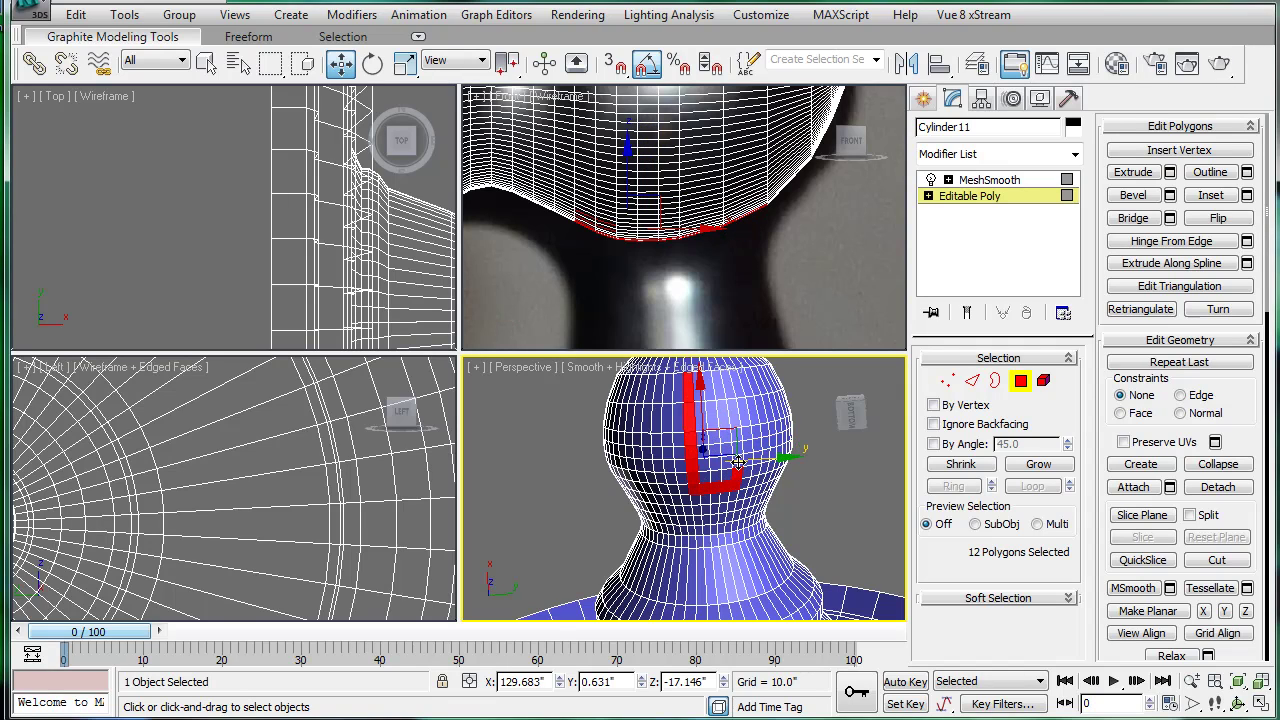
# Ignore backfacing polygons and fill in the selection to a solid 35-polygon patch on the ball's underside
pyautogui.click(934, 424)
pyautogui.click(207, 63)
pyautogui.keyDown('ctrl'); pyautogui.click(702, 391); pyautogui.keyUp('ctrl')
pyautogui.keyDown('ctrl'); pyautogui.moveTo(732, 477); pyautogui.dragTo(733, 478); pyautogui.keyUp('ctrl')
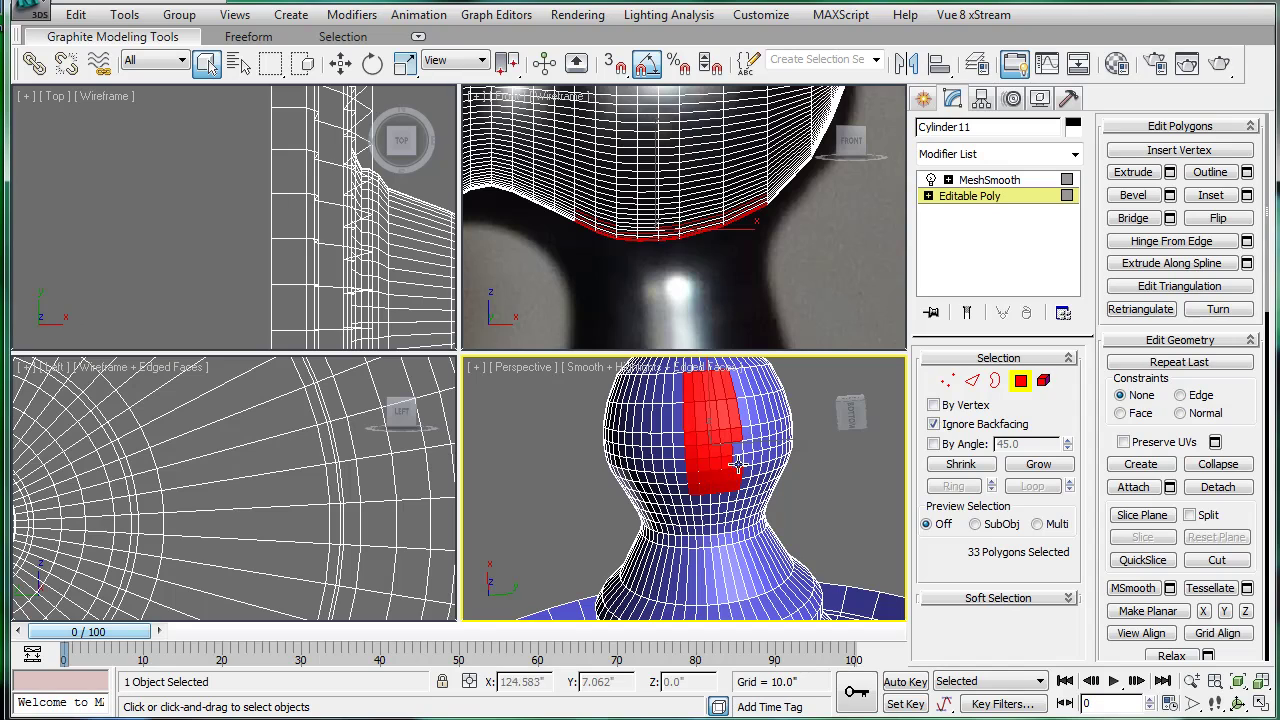
pyautogui.keyDown('alt'); pyautogui.moveTo(800, 488); pyautogui.dragTo(711, 425, button='middle'); pyautogui.keyUp('alt')
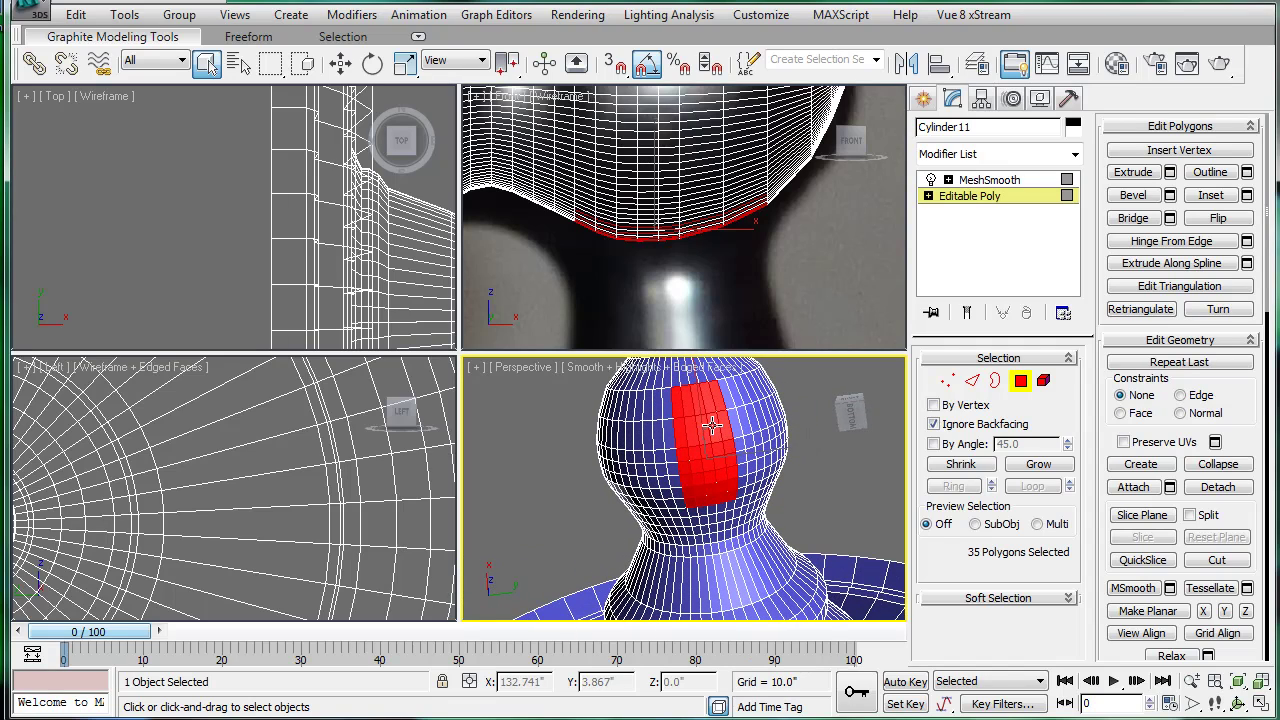
pyautogui.keyDown('alt'); pyautogui.moveTo(594, 451); pyautogui.dragTo(597, 447, button='middle'); pyautogui.keyUp('alt')
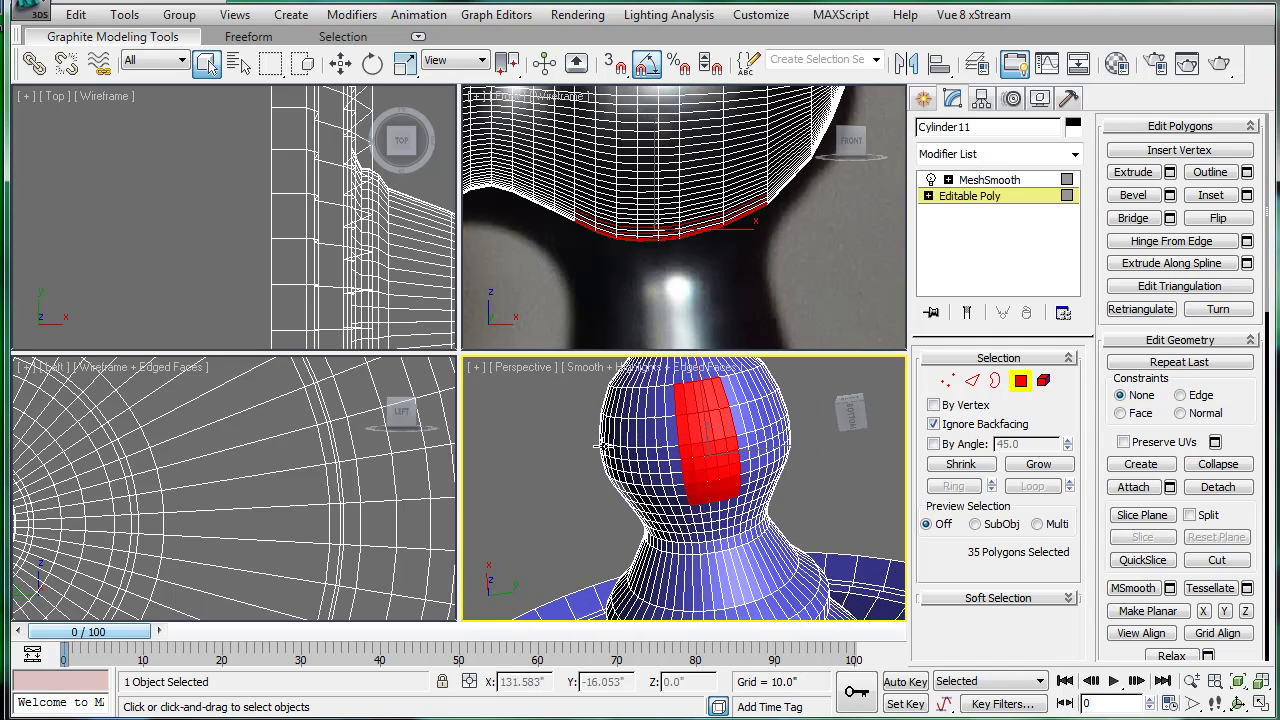